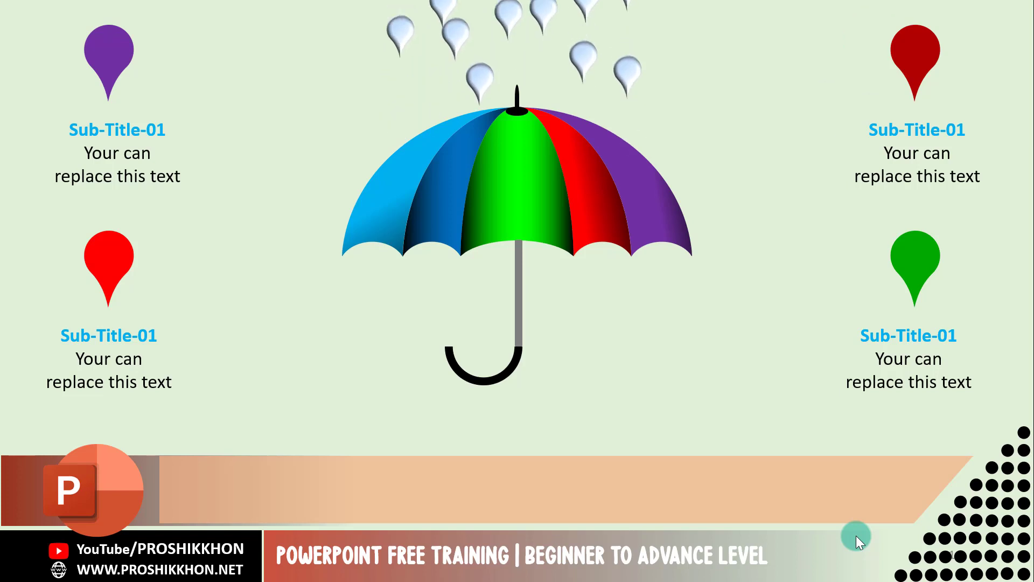
Exit the slideshow to edit the umbrella infographic slide with its pins and raindrops
key(Escape)
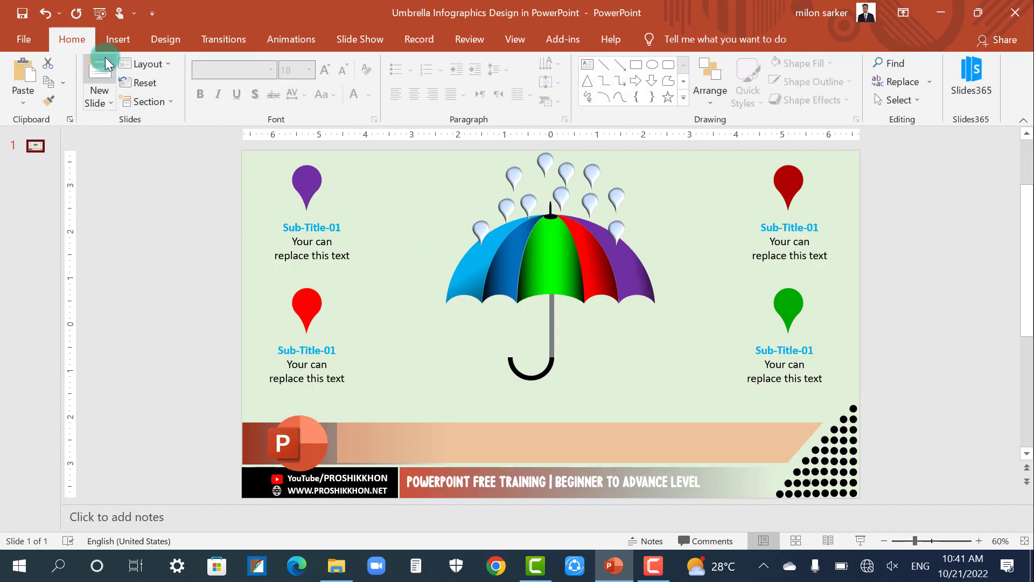
Add a new blank second slide and turn on the slide guides
click(99, 102)
click(129, 347)
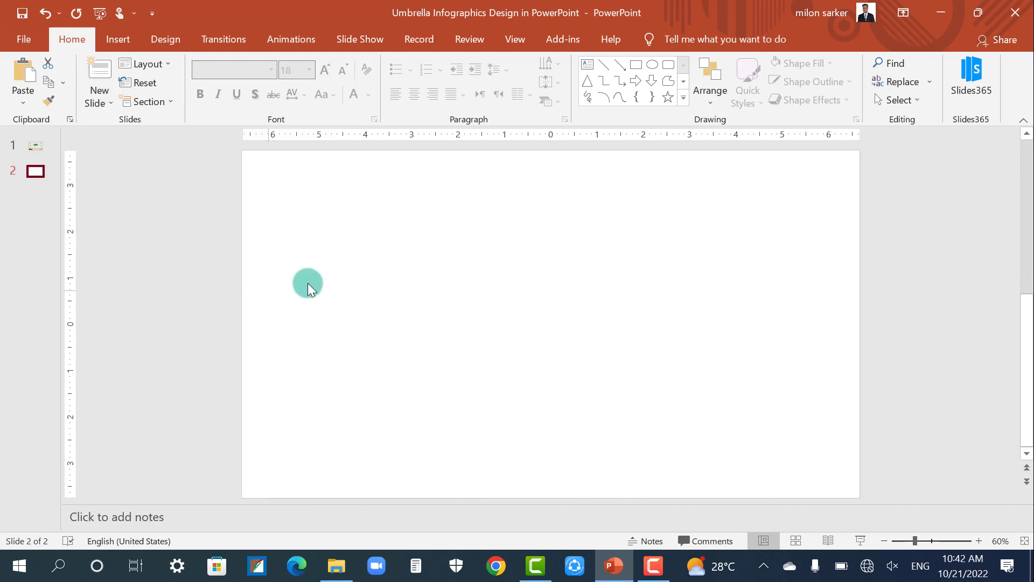
click(515, 39)
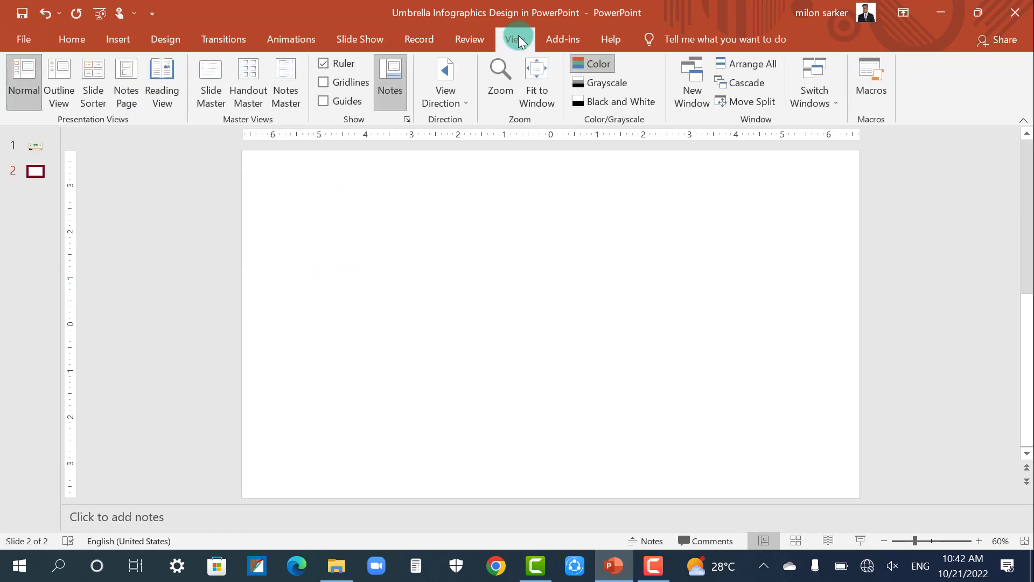
click(334, 100)
click(481, 234)
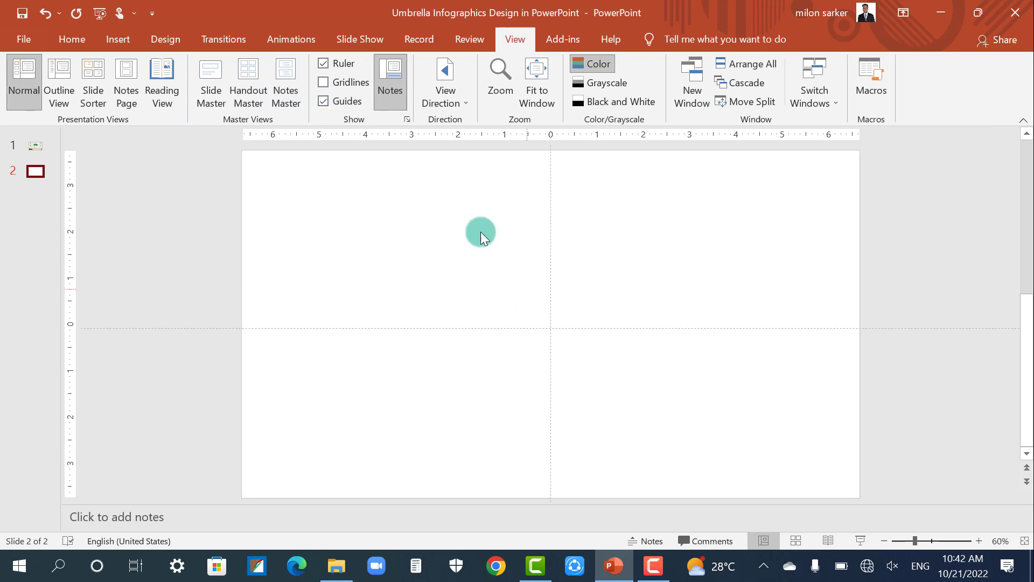
Draw a large blue 4.55-inch circle centred on the guides
click(118, 44)
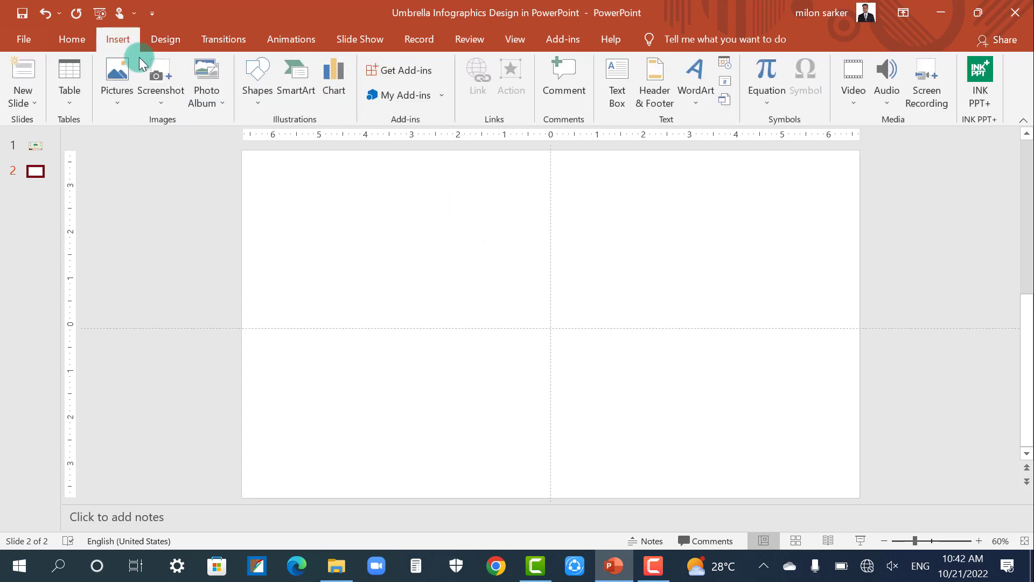
click(253, 94)
click(317, 141)
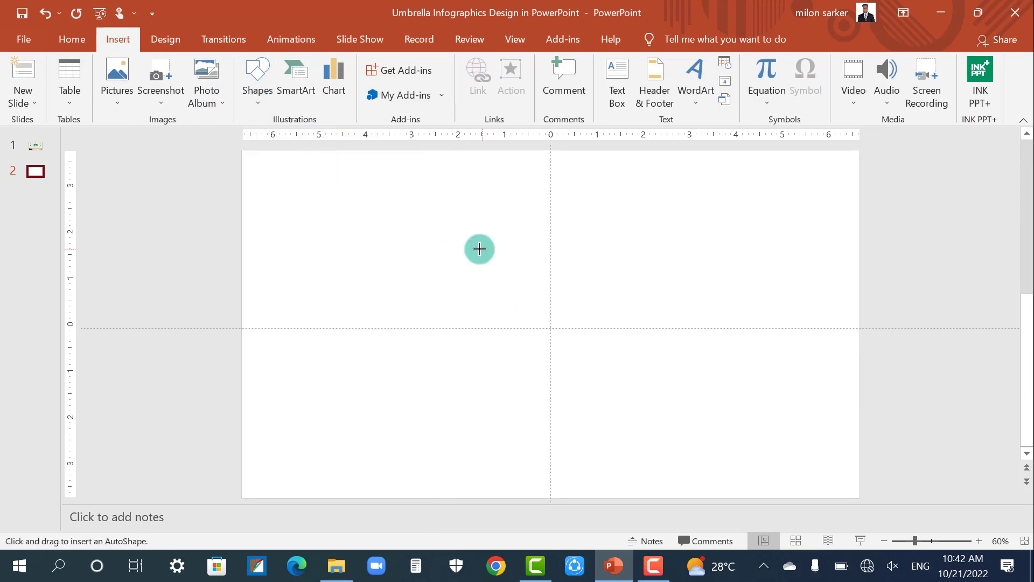
drag(478, 247, 660, 429)
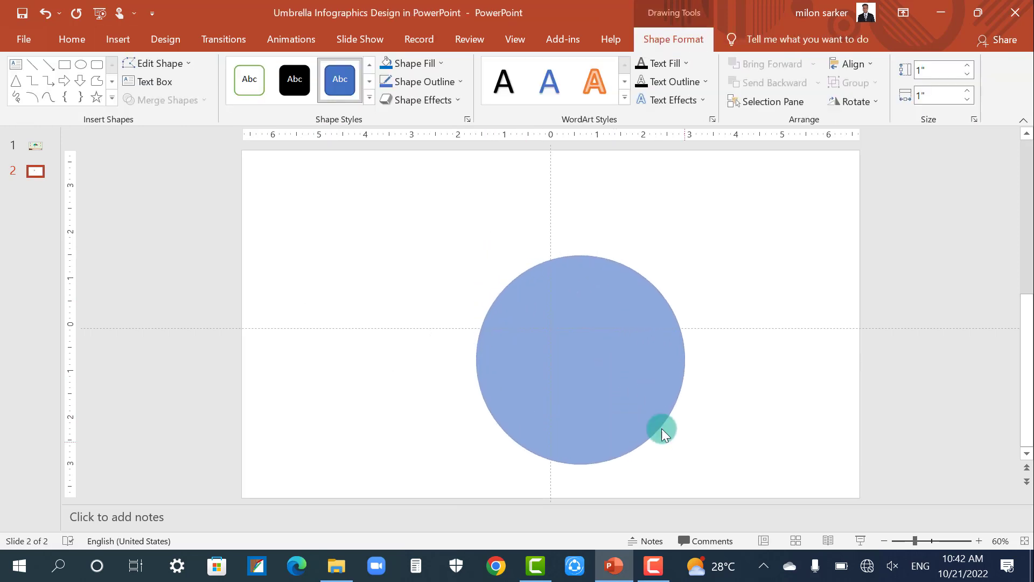
drag(593, 367, 578, 346)
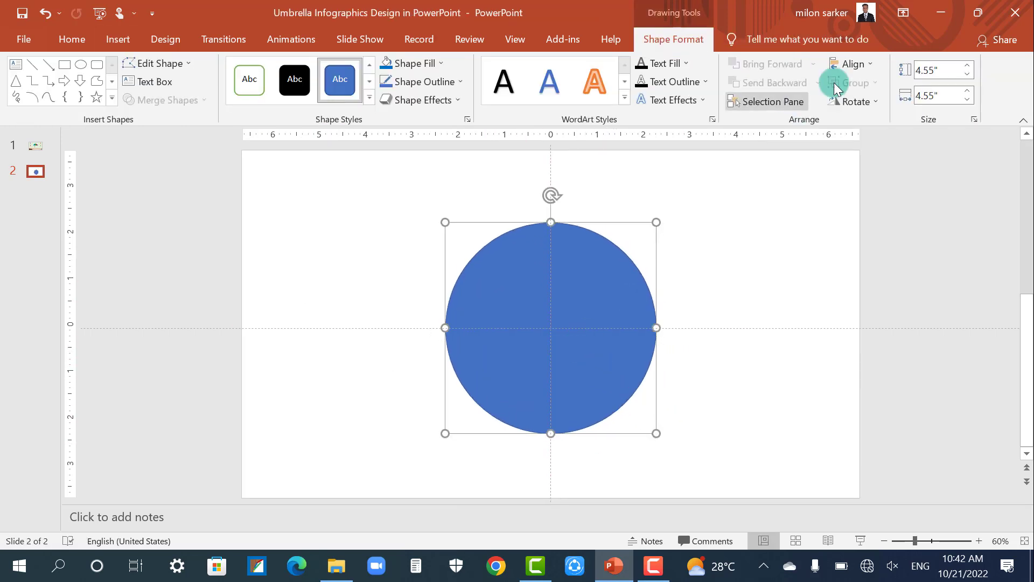
Align the circle to the slide's middle and give it no outline
click(852, 64)
click(862, 166)
click(867, 65)
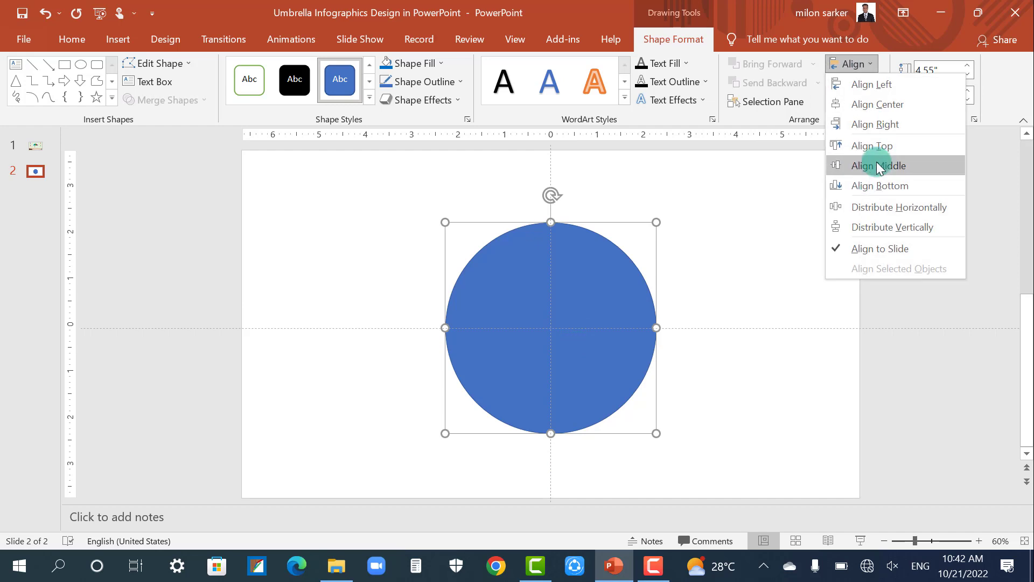
click(872, 165)
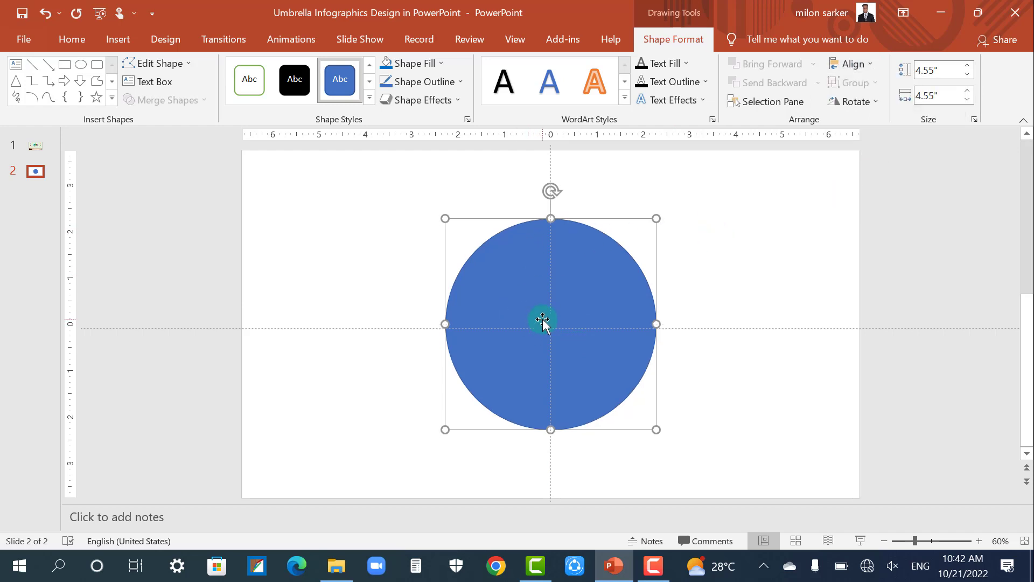
drag(543, 319, 541, 325)
key(ctrl+z)
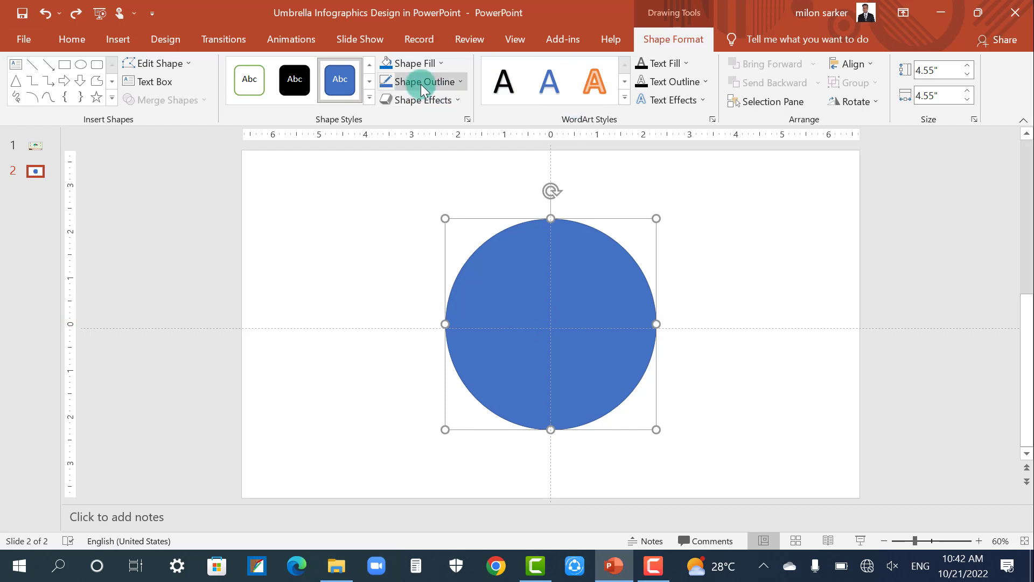
click(421, 82)
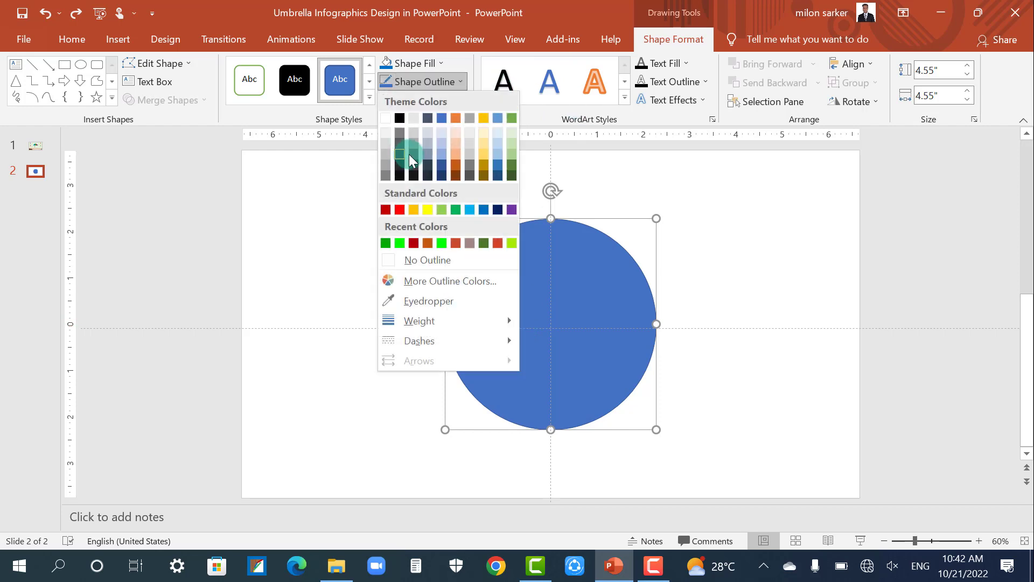
click(425, 261)
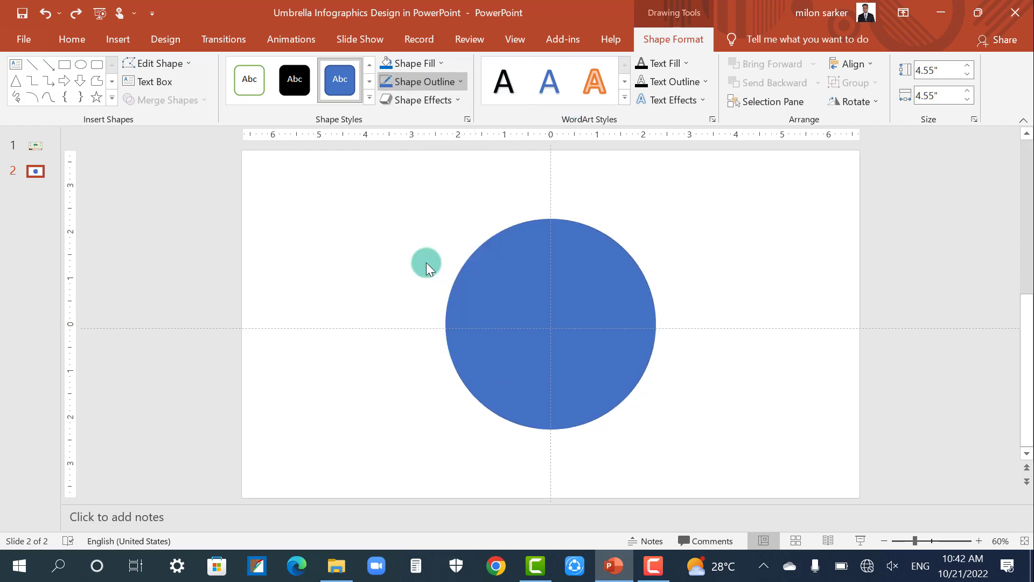
Set the circle's fill transparency to 26% in Format Shape
right_click(586, 290)
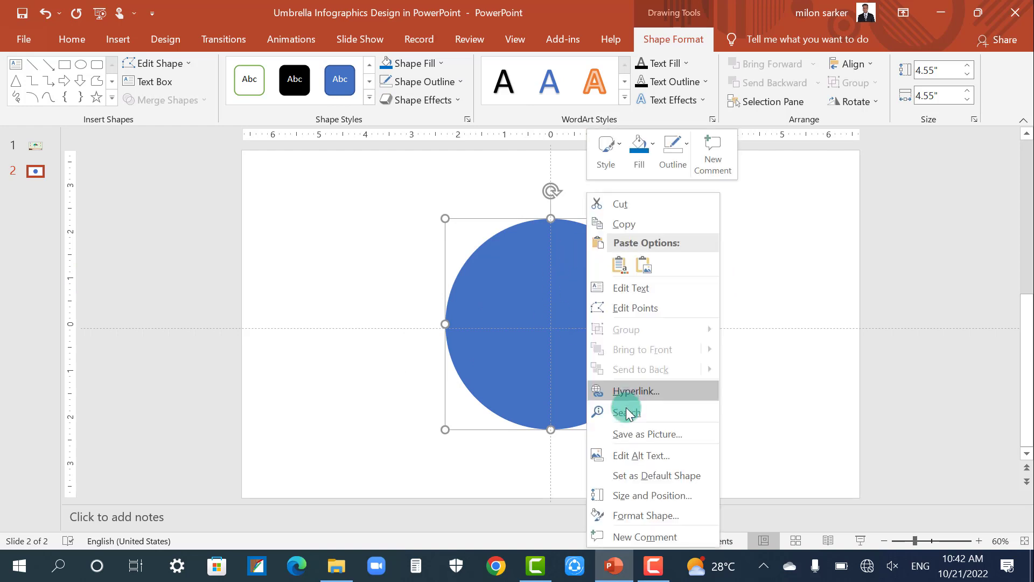
click(634, 515)
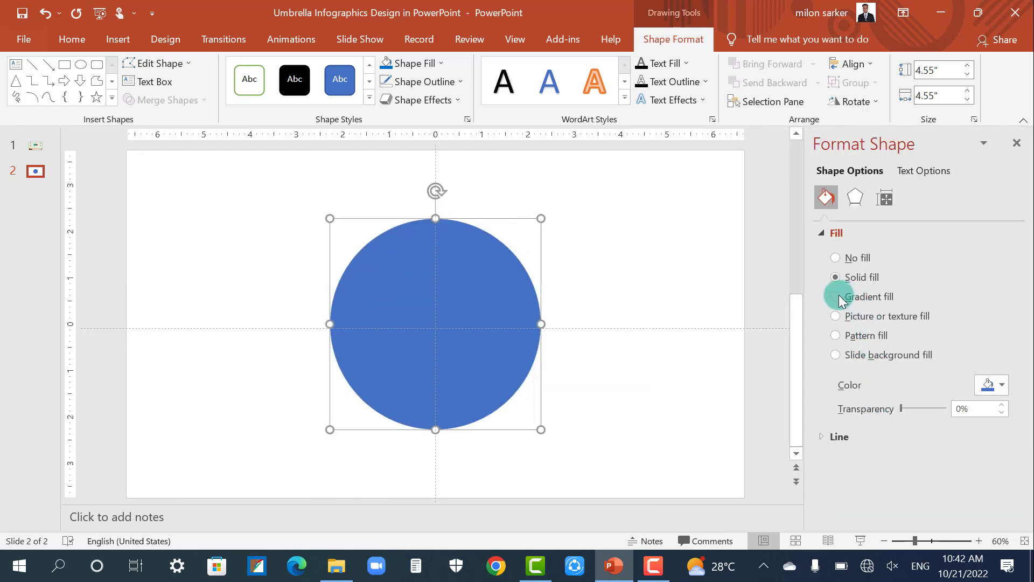
drag(901, 408, 913, 409)
click(644, 293)
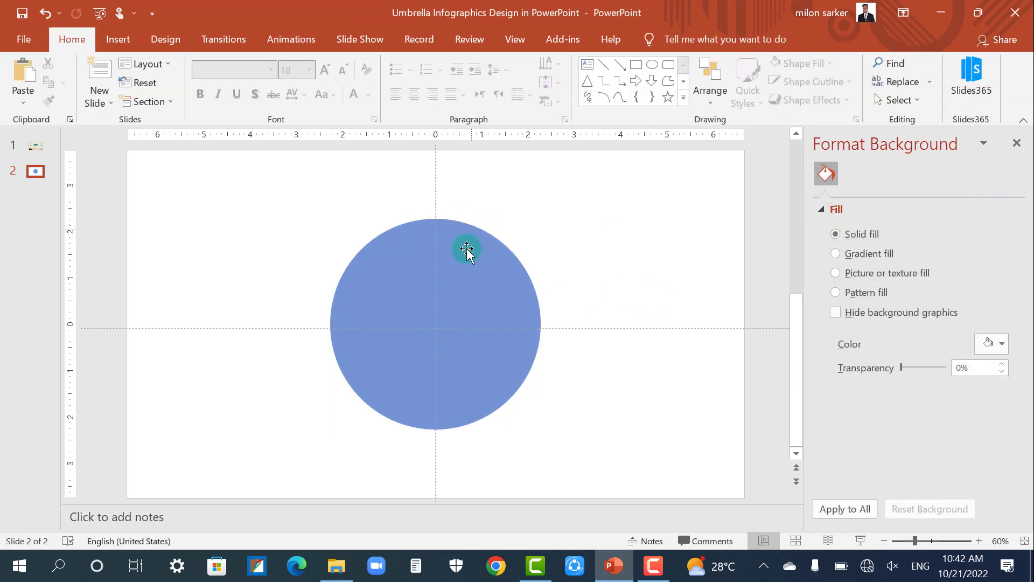
Intersect the circle with a rectangle over its top half, leaving a 2.12 x 4.53 inch dome
click(470, 274)
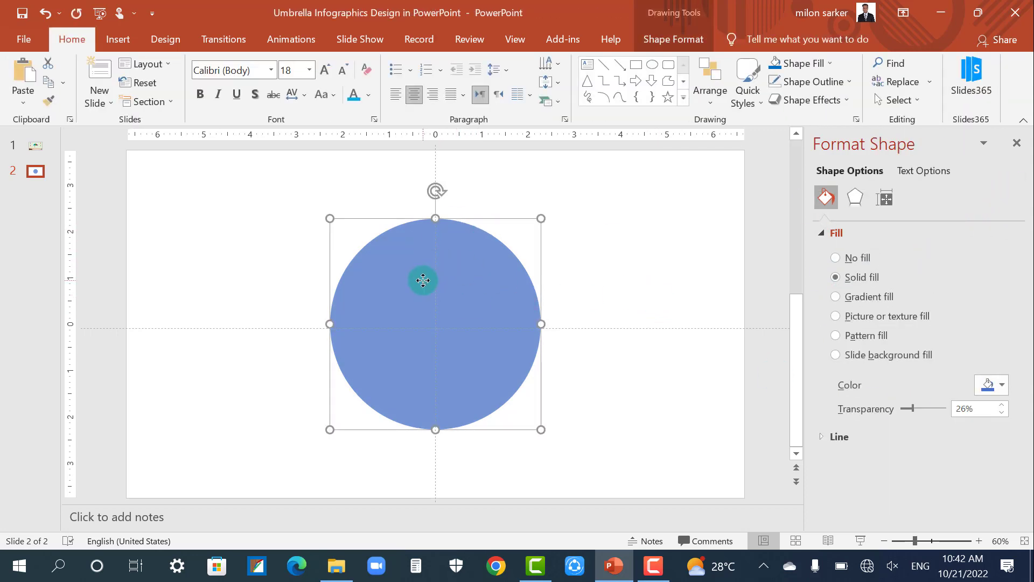
click(652, 65)
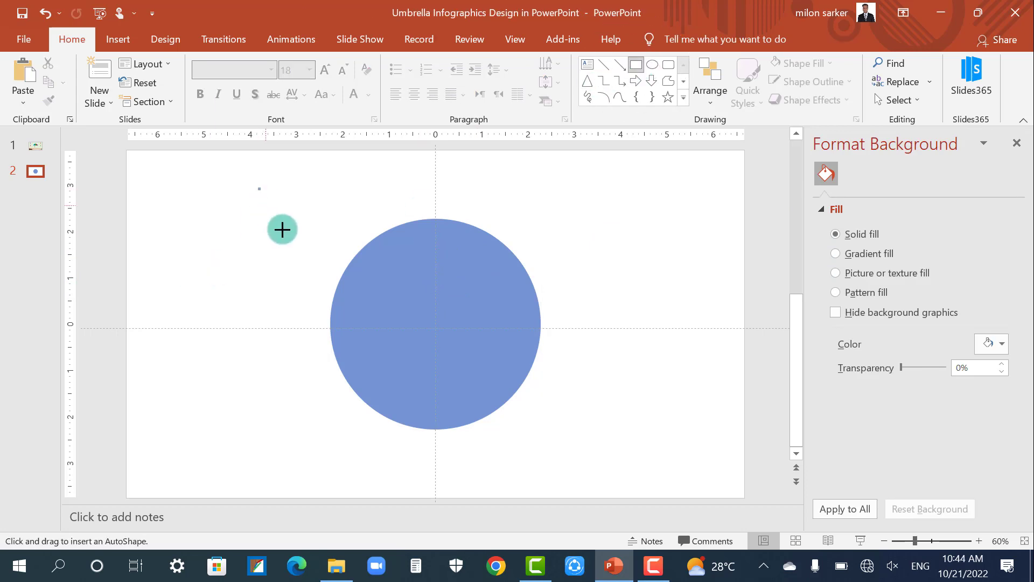
drag(258, 188, 639, 317)
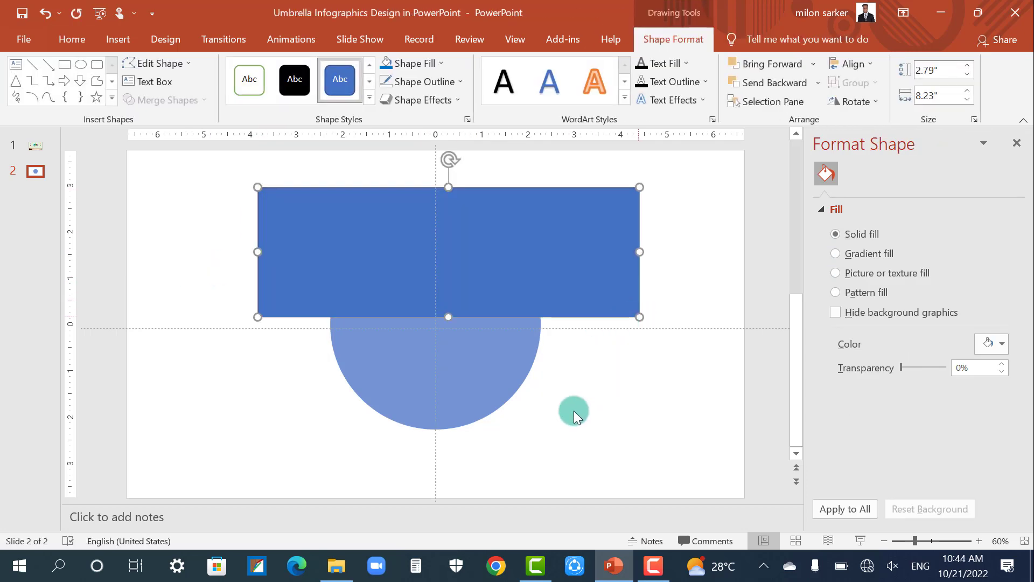
click(487, 373)
shift+click(603, 241)
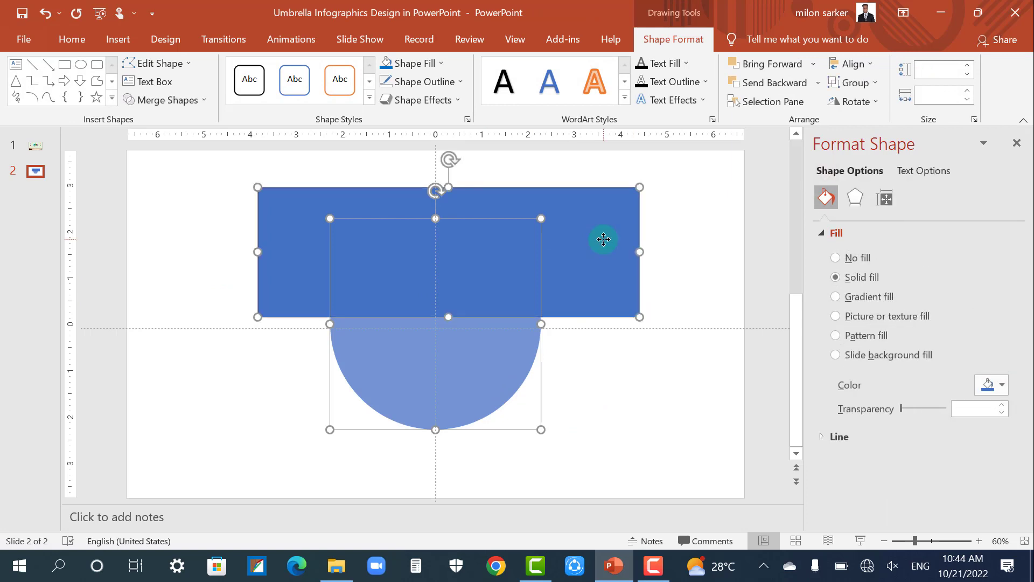
click(680, 41)
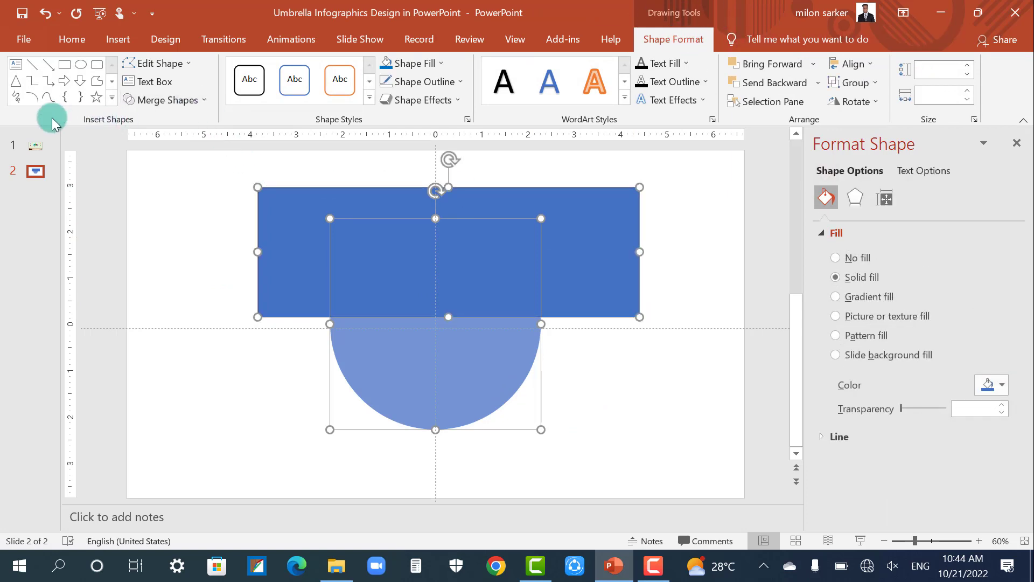
click(162, 99)
click(159, 179)
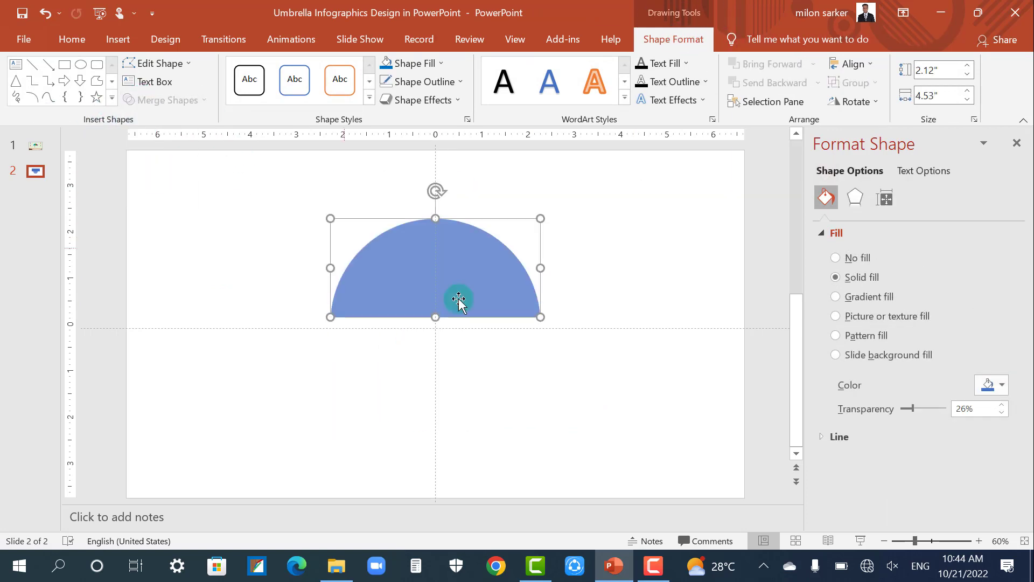
click(602, 305)
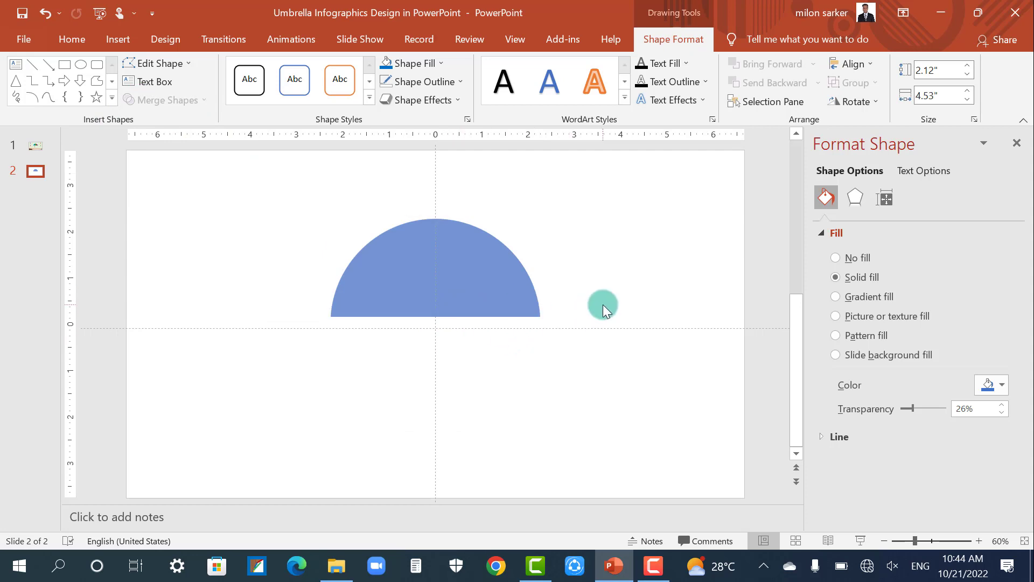
click(446, 274)
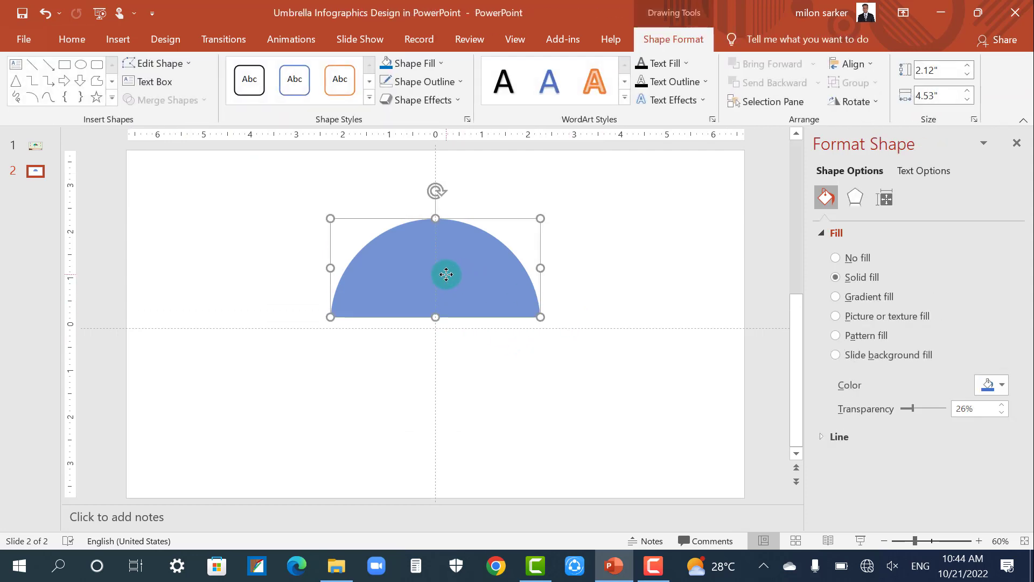
Duplicate the dome, fill the copy yellow-green and narrow it symmetrically over the original
key(ctrl+d)
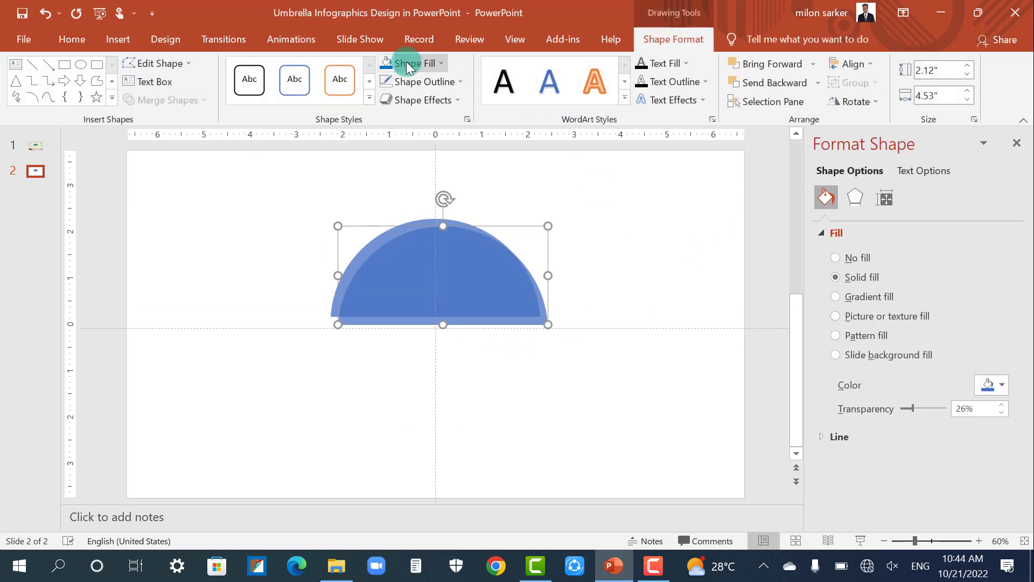
click(425, 63)
click(429, 192)
drag(423, 293, 417, 286)
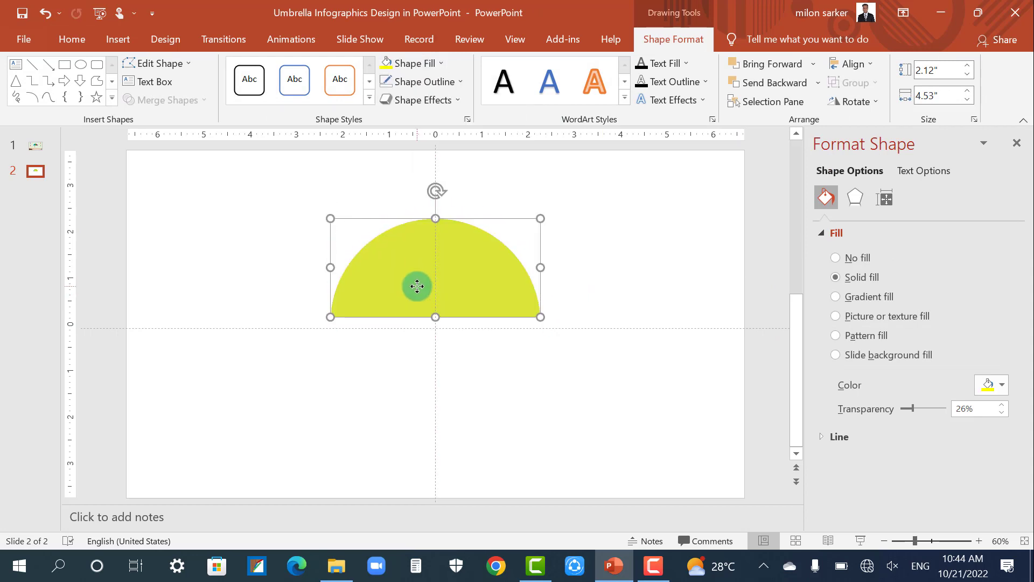
click(586, 272)
click(425, 267)
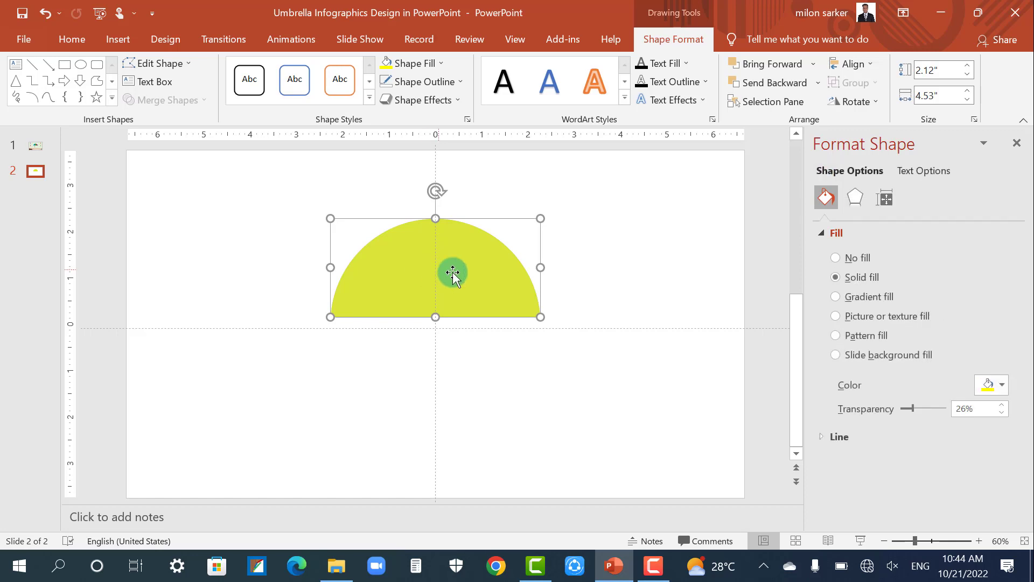
drag(540, 267, 518, 264)
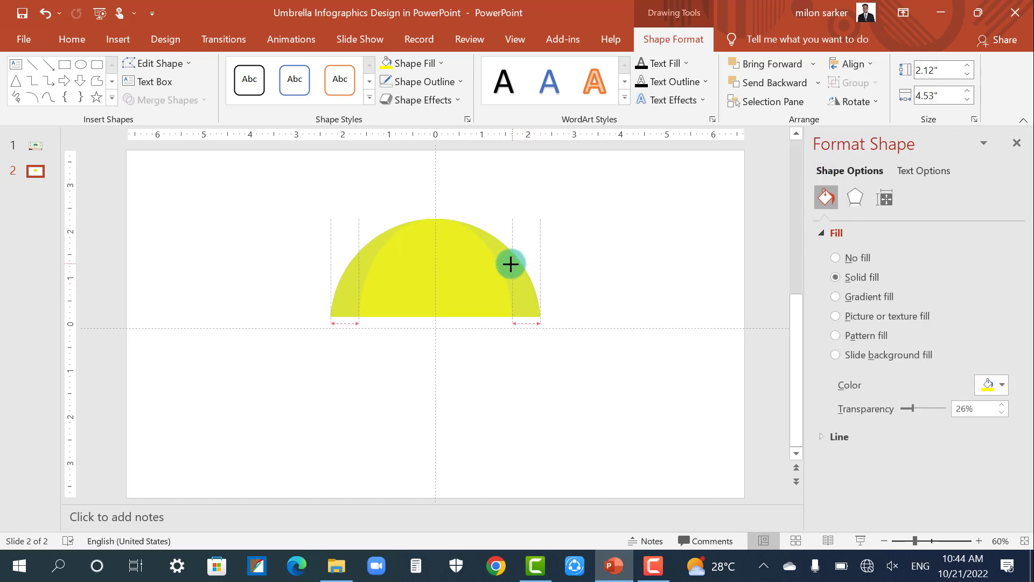
drag(510, 263, 512, 262)
ctrl+scroll(560, 280, up, 2)
ctrl+scroll(561, 280, up, 2)
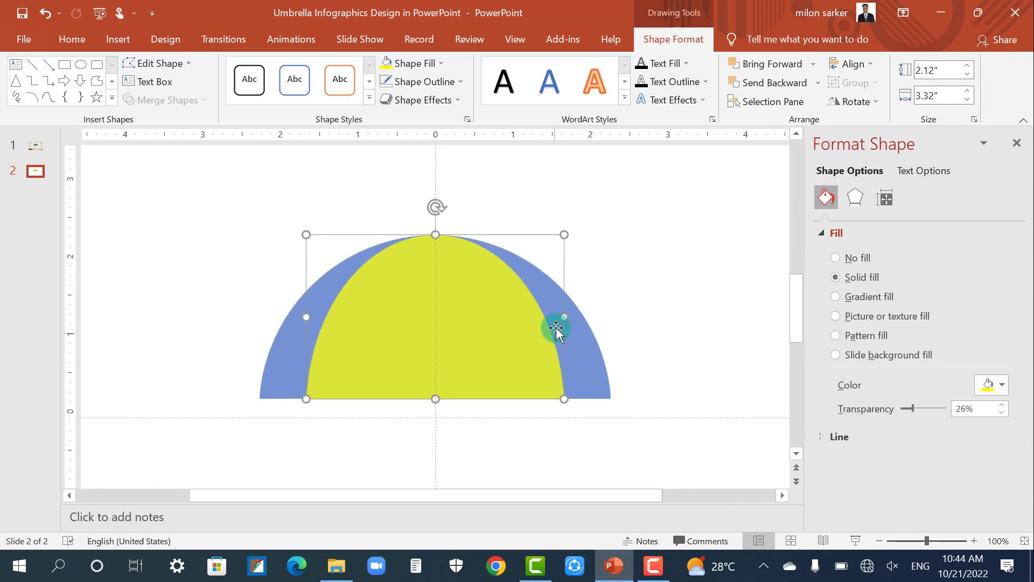
drag(557, 328, 560, 322)
Copy it again into a thin bright-yellow middle panel and trim the yellow-green panel
drag(479, 341, 469, 319)
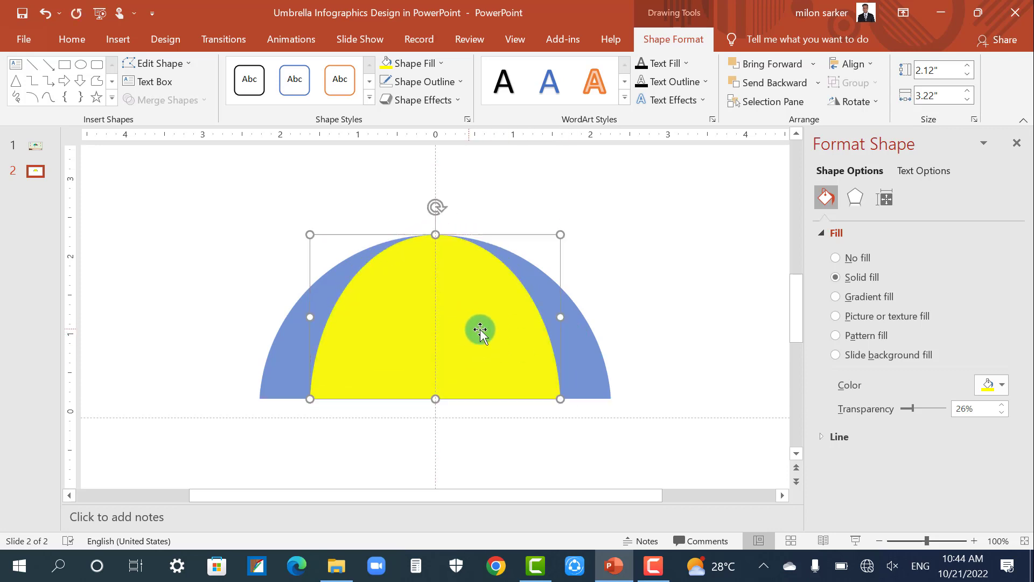
drag(561, 317, 493, 321)
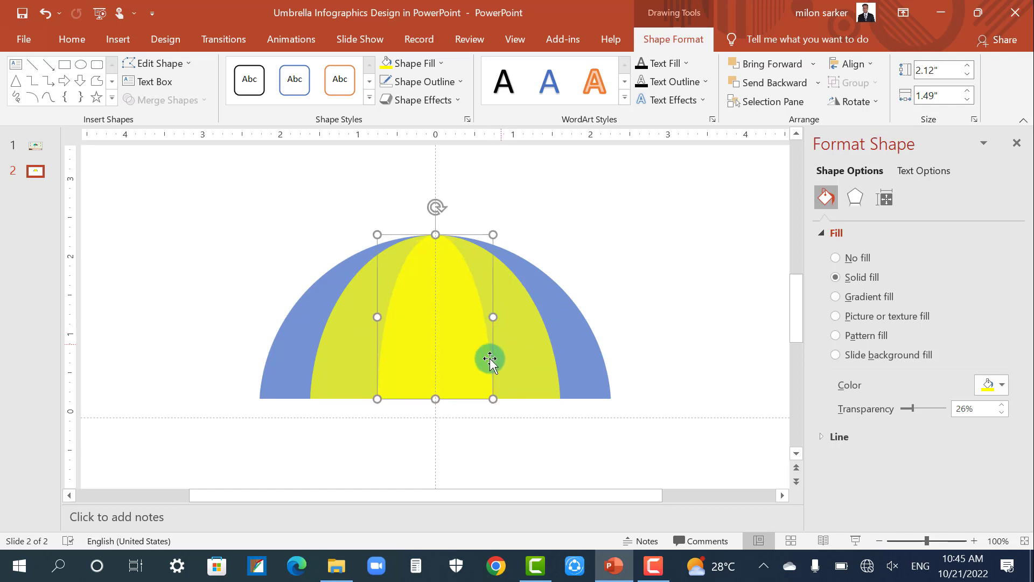
click(339, 381)
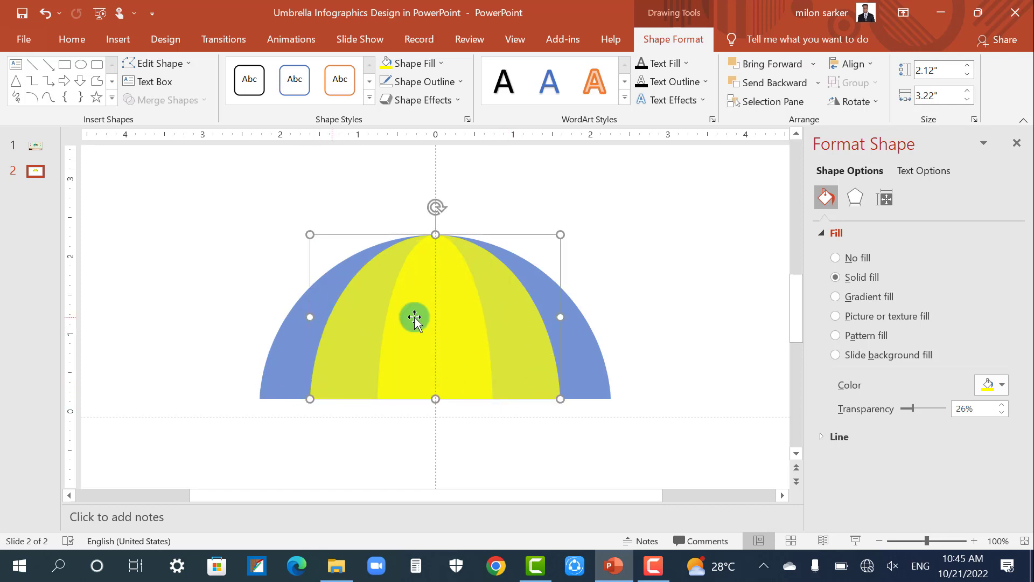
drag(561, 316, 556, 317)
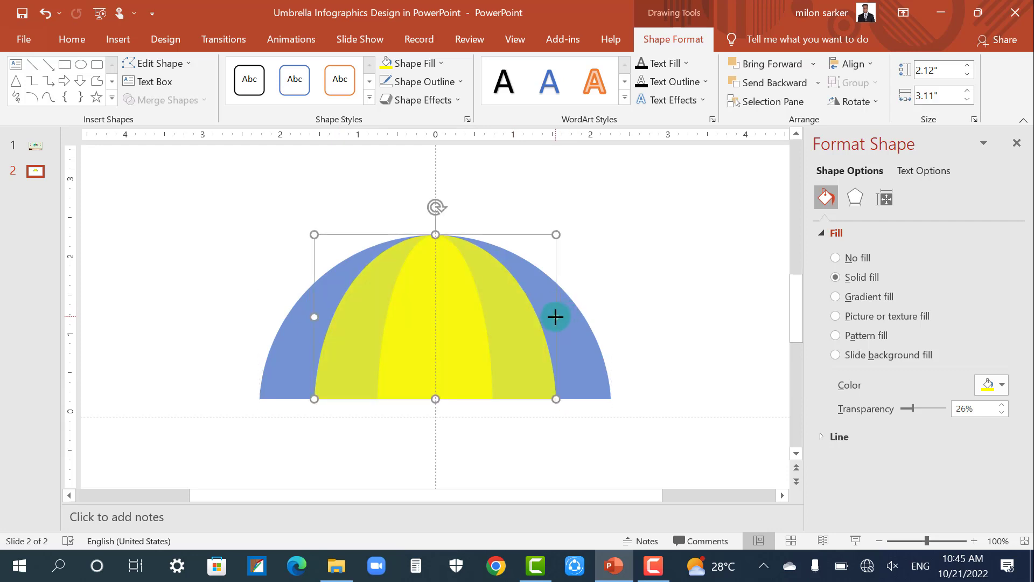
click(350, 438)
click(442, 360)
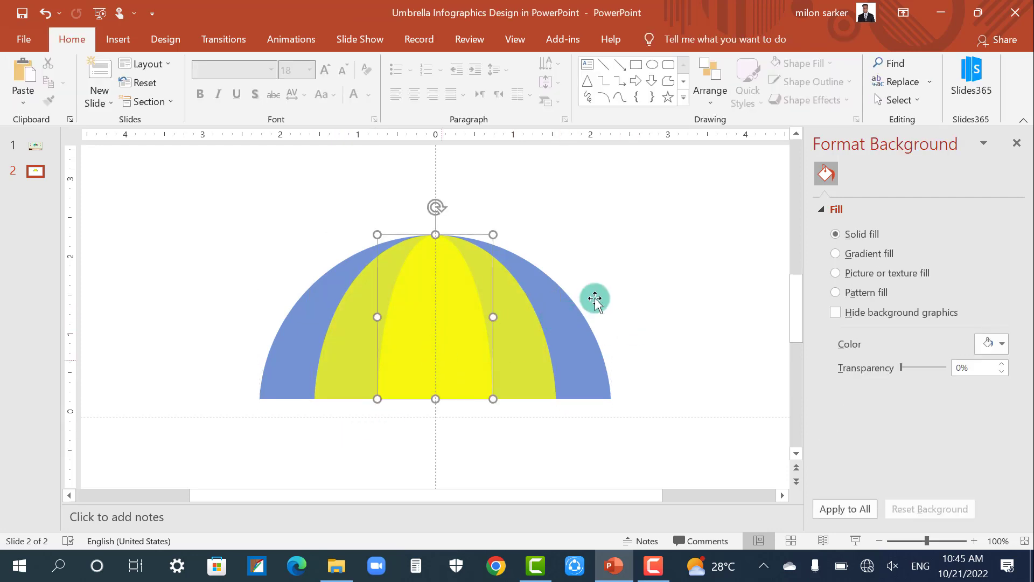
click(603, 314)
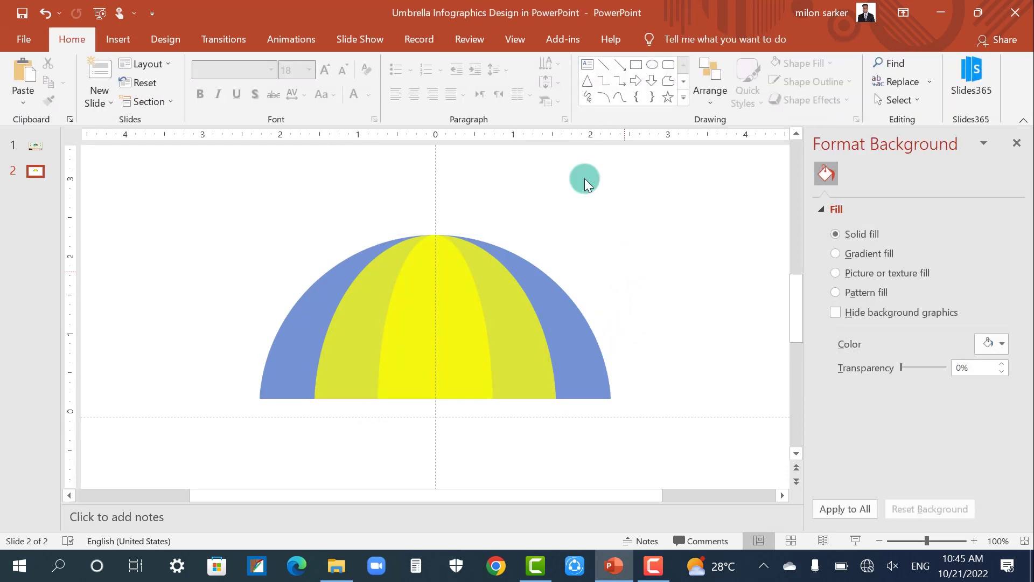
Draw a blue oval at the canopy's bottom-left edge with 39% transparency
click(655, 67)
scroll(575, 208, up, 2)
scroll(492, 395, up, 3)
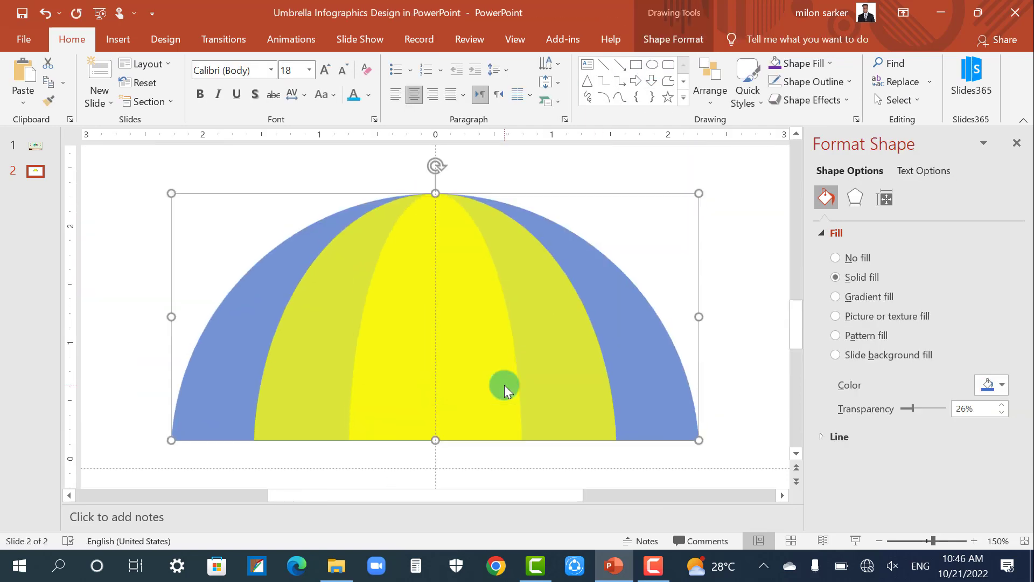
scroll(493, 272, down, 1)
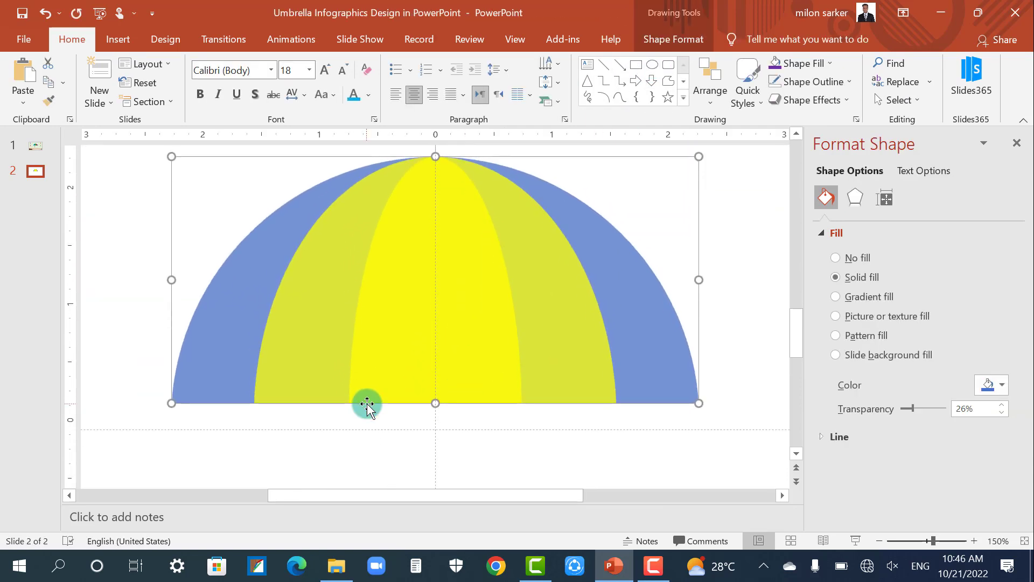
click(652, 65)
drag(159, 415, 286, 467)
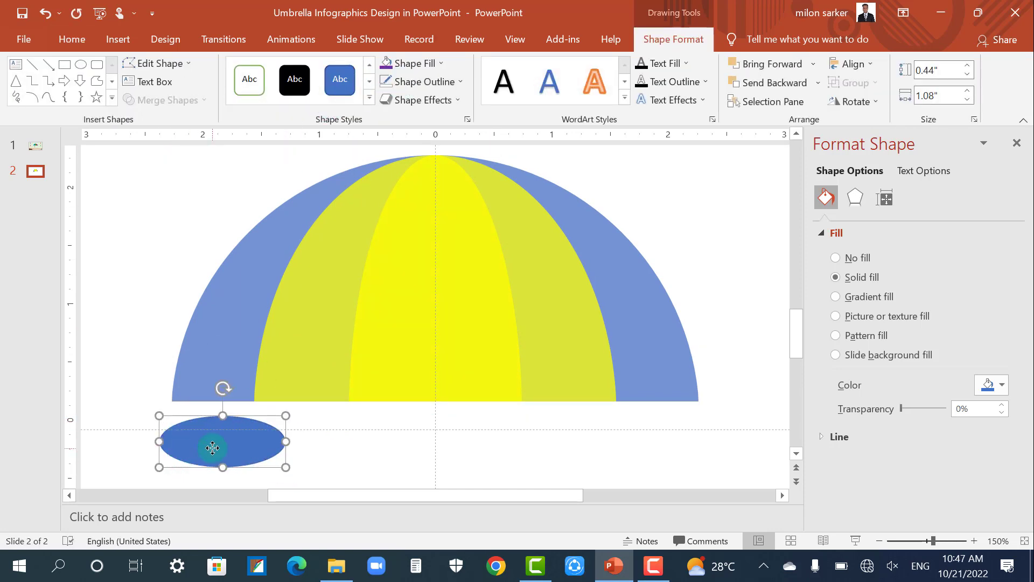
mouse_move(213, 447)
mouse_down()
mouse_move(208, 433)
mouse_move(215, 478)
mouse_move(214, 439)
mouse_up()
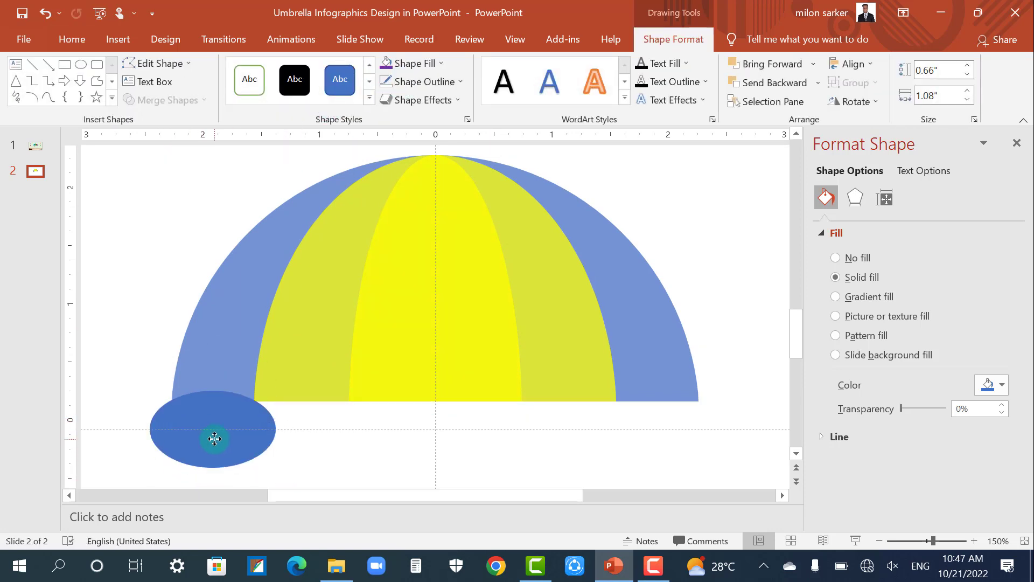
click(229, 439)
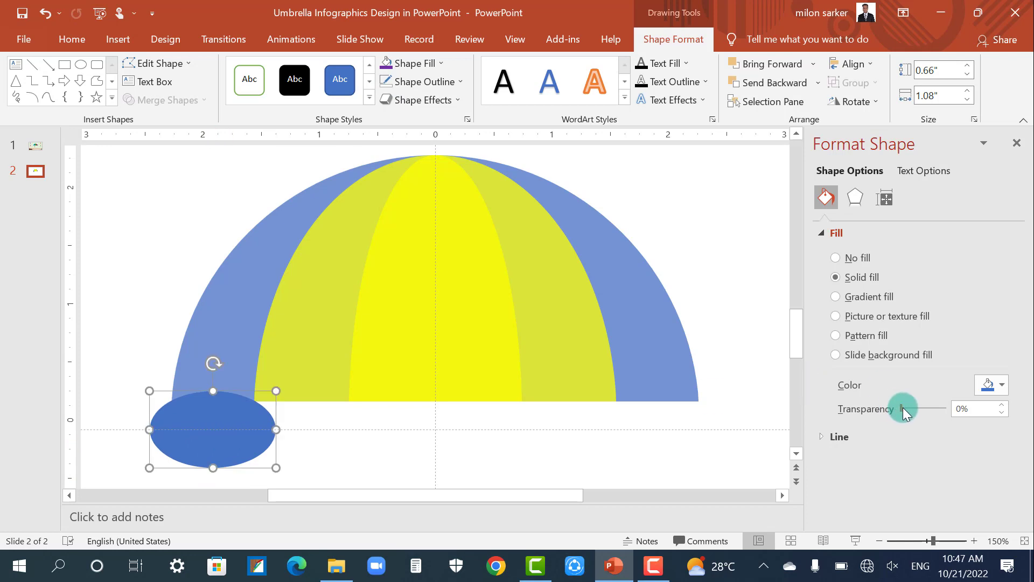
drag(897, 408, 918, 408)
drag(226, 434, 225, 437)
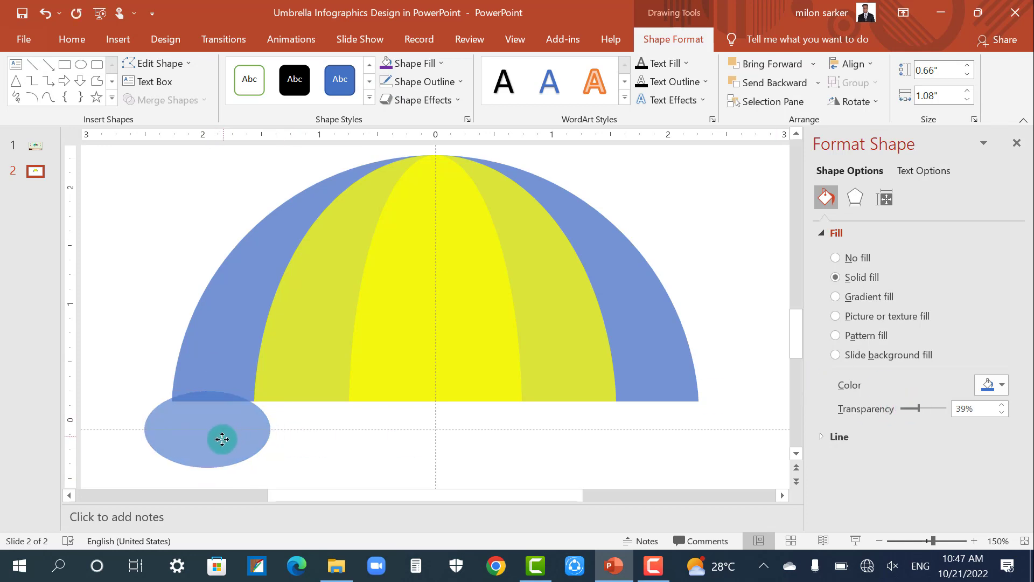
Adjust the oval's position and add an overlapping copy to its right
ctrl+scroll(226, 437, up, 5)
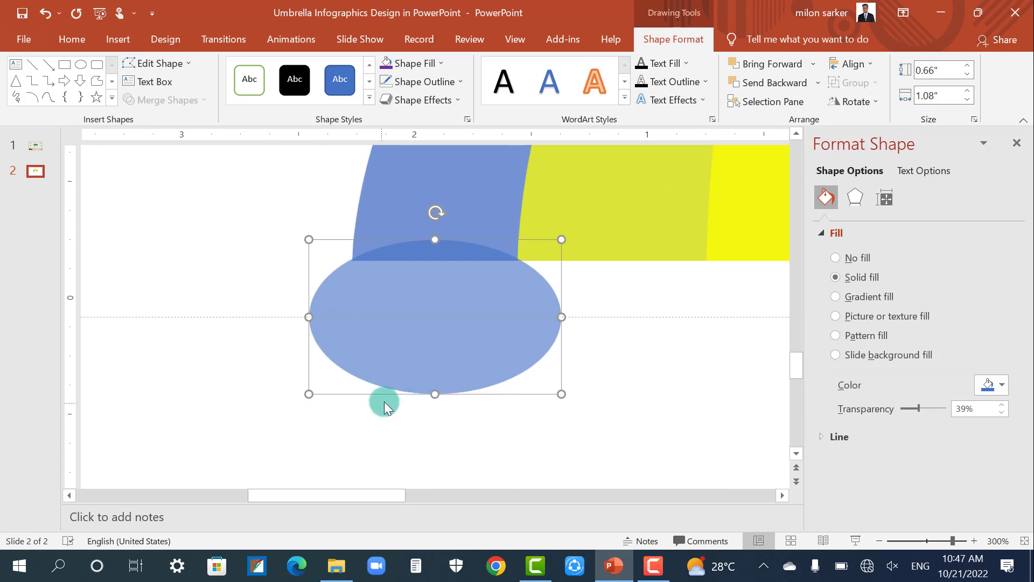
click(414, 351)
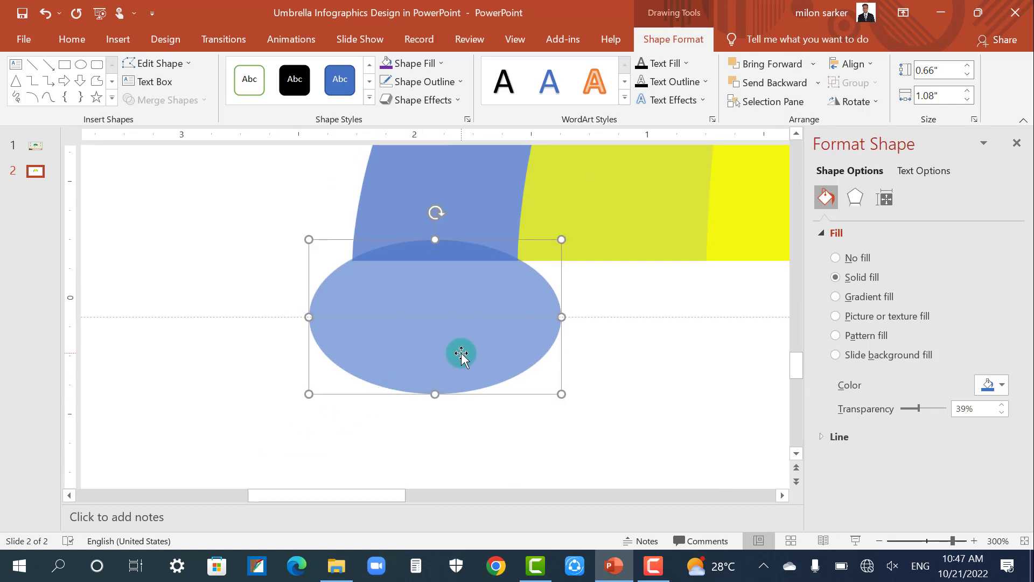
drag(461, 353, 461, 355)
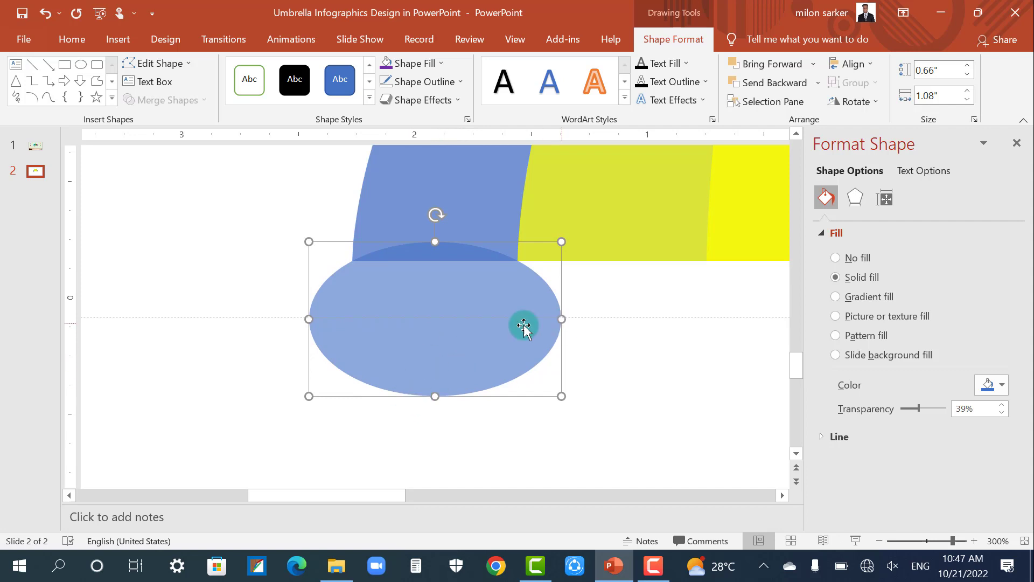
scroll(496, 330, down, 5)
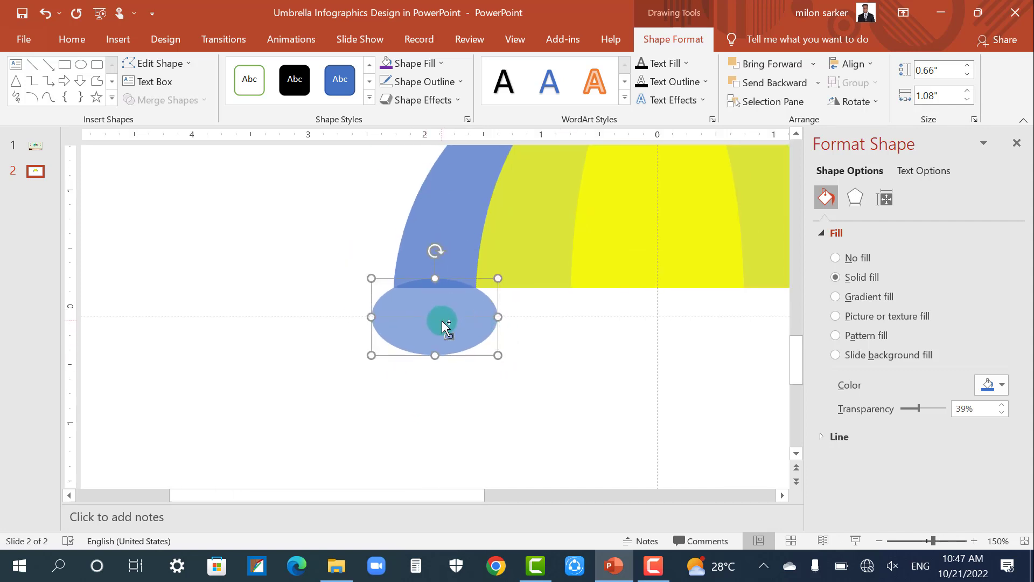
drag(442, 320, 527, 315)
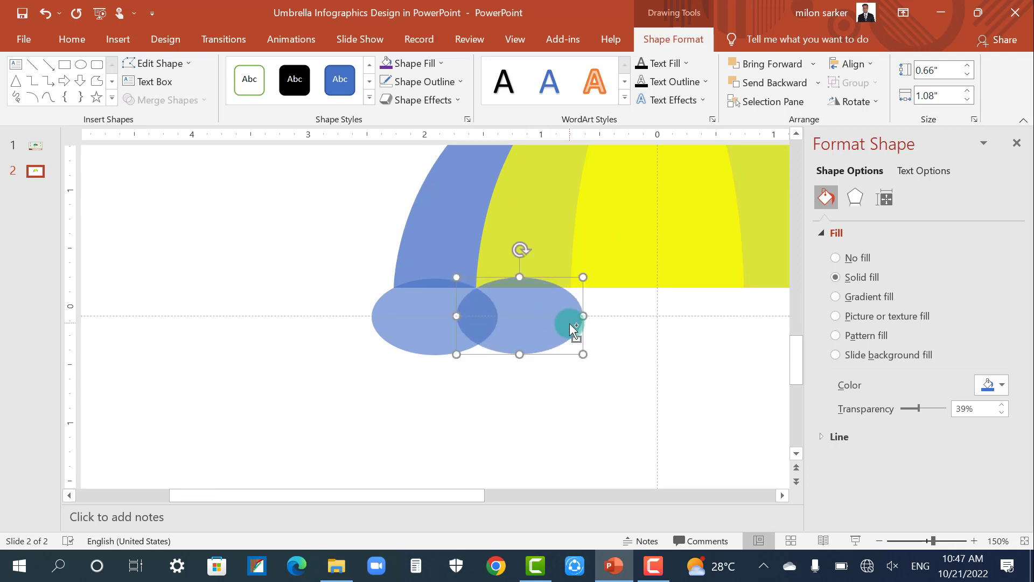
scroll(573, 325, up, 5)
drag(452, 306, 455, 306)
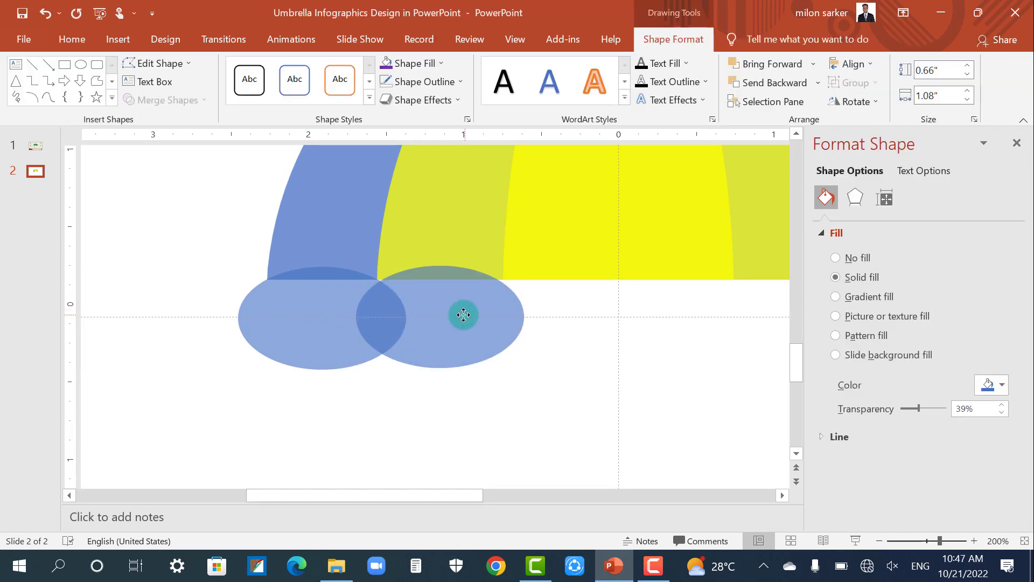
drag(483, 311, 463, 314)
key(ctrl+Up)
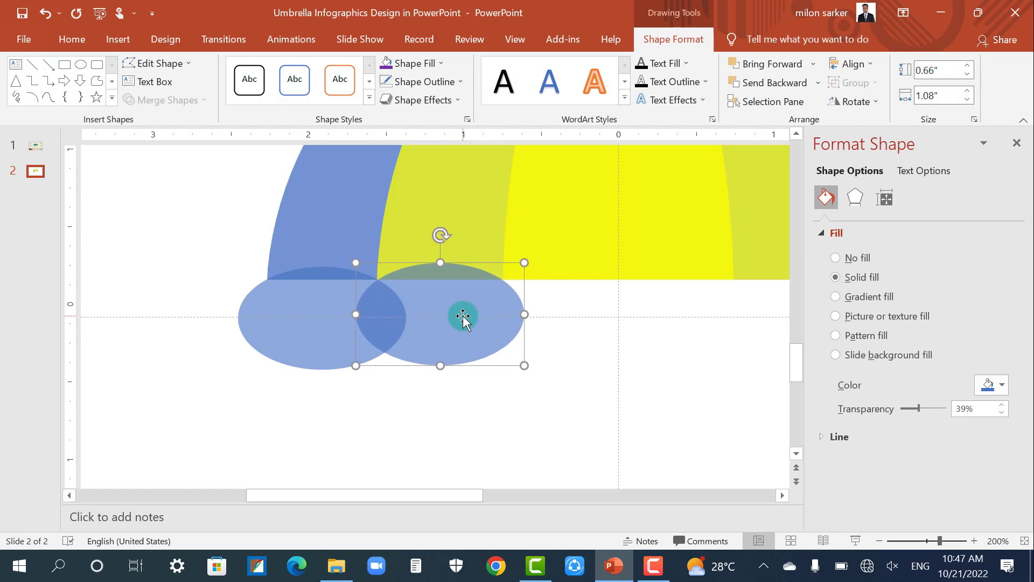
key(ctrl+Up)
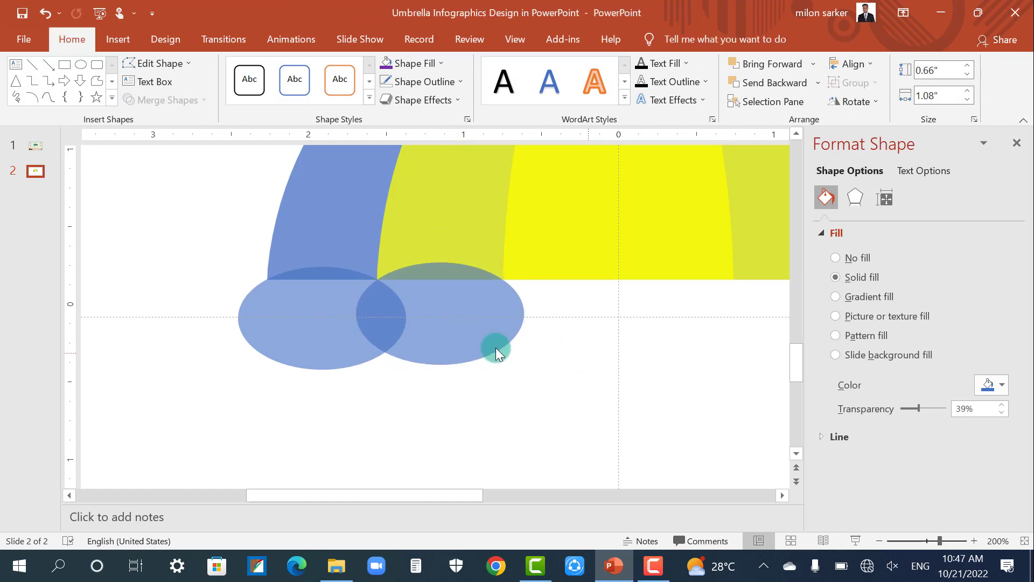
Add a larger centre oval and copy the pair of small ovals to its right
drag(468, 329, 645, 331)
drag(700, 366, 750, 395)
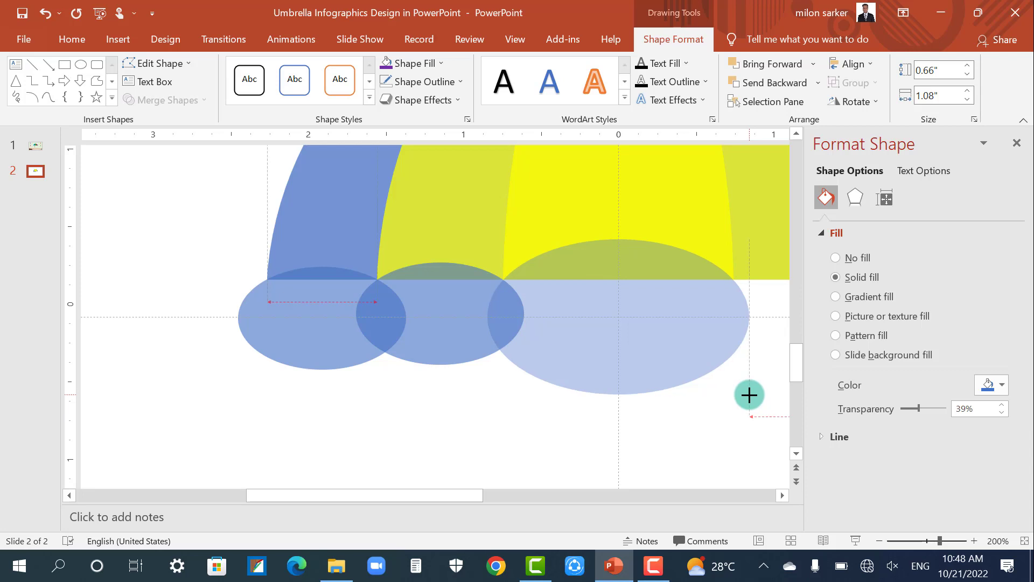
click(399, 325)
shift+click(337, 329)
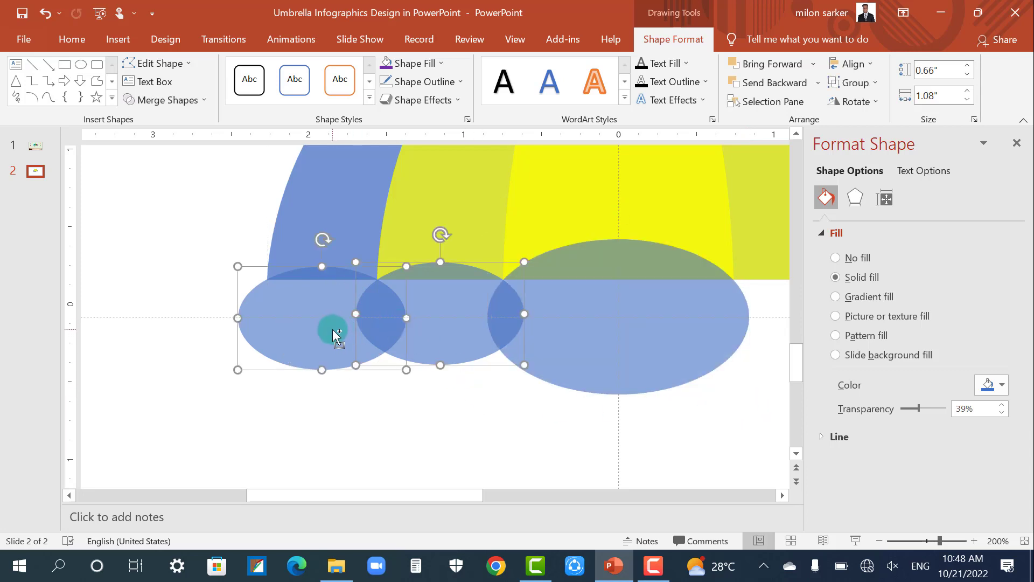
drag(331, 329, 358, 354)
drag(402, 495, 492, 496)
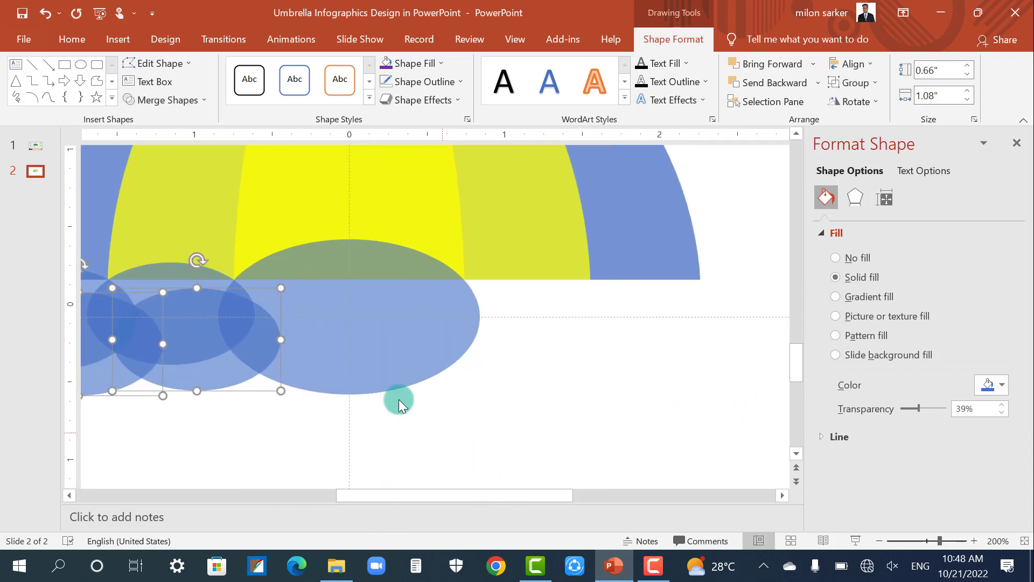
drag(222, 357, 664, 333)
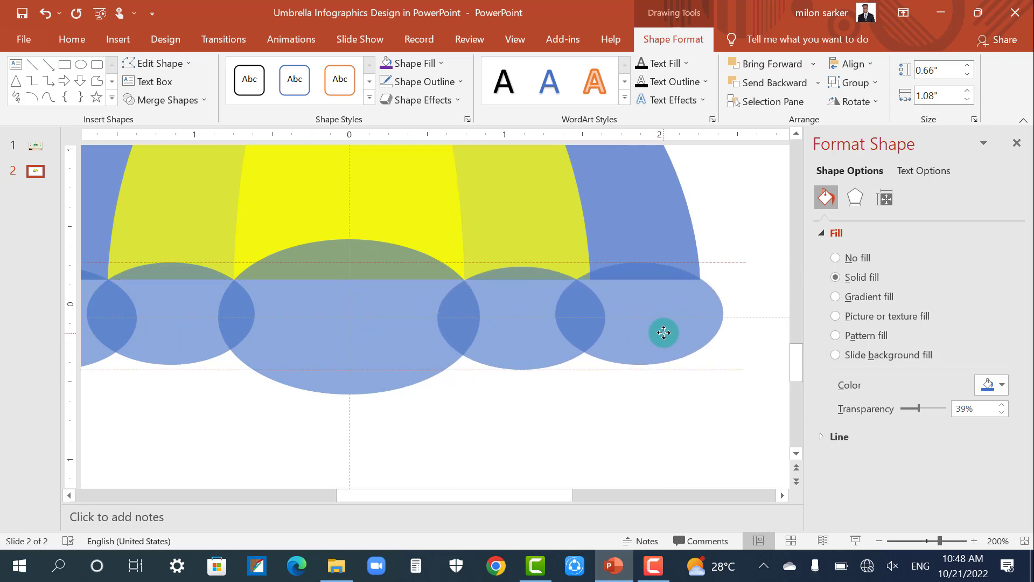
Fine-tune the positions of the two right-hand ovals along the rim
click(615, 412)
click(671, 311)
drag(672, 314, 675, 316)
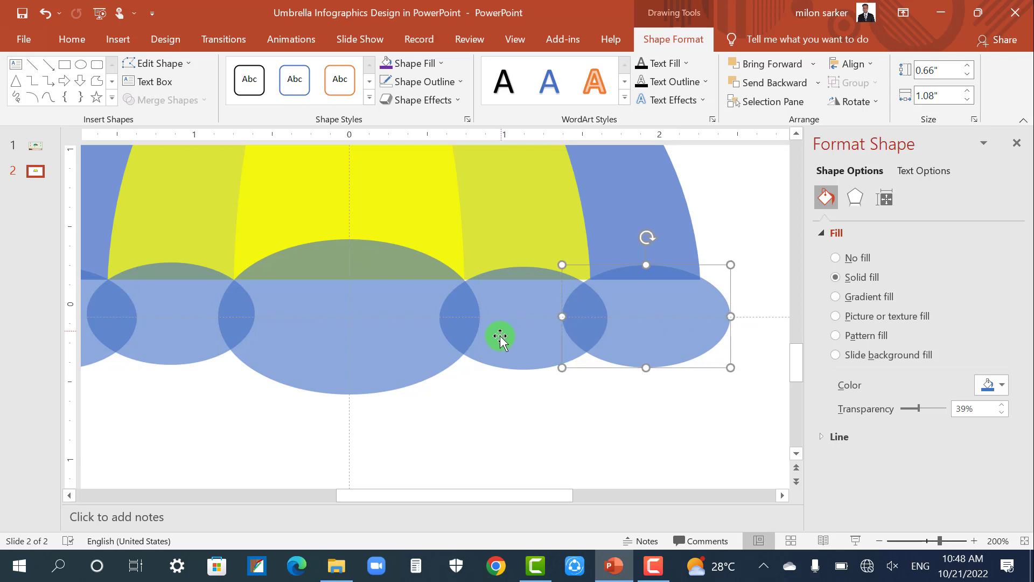
drag(501, 337, 509, 331)
click(481, 432)
Select all umbrella shapes and try Subtract and Intersect merges, then undo
scroll(496, 418, down, 3)
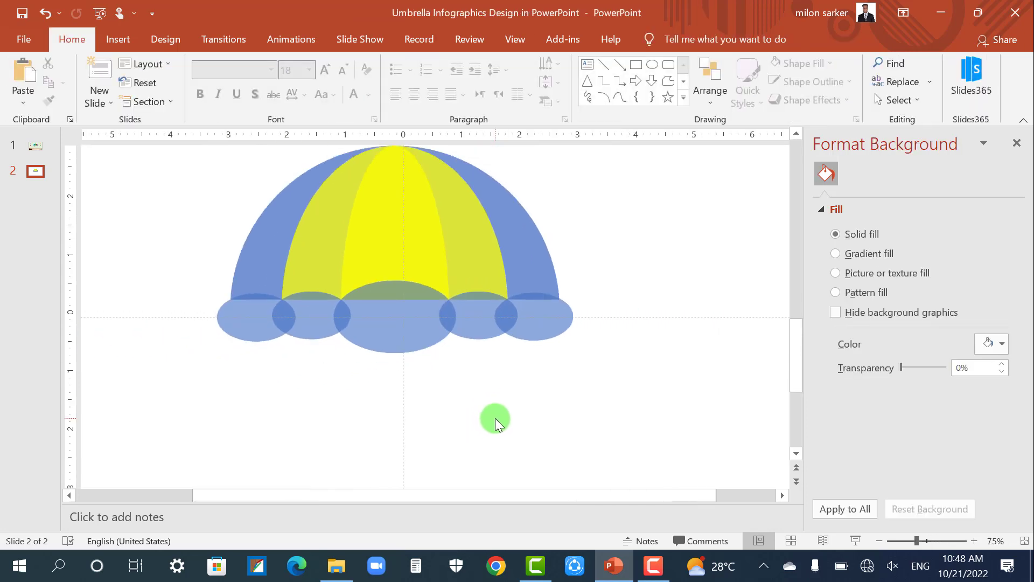
scroll(416, 296, down, 2)
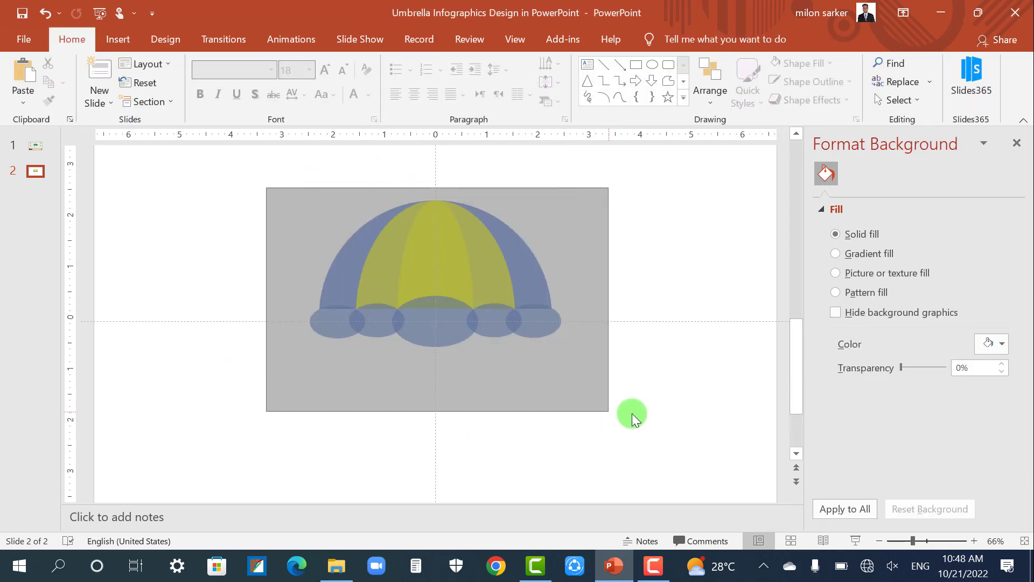
drag(265, 188, 647, 430)
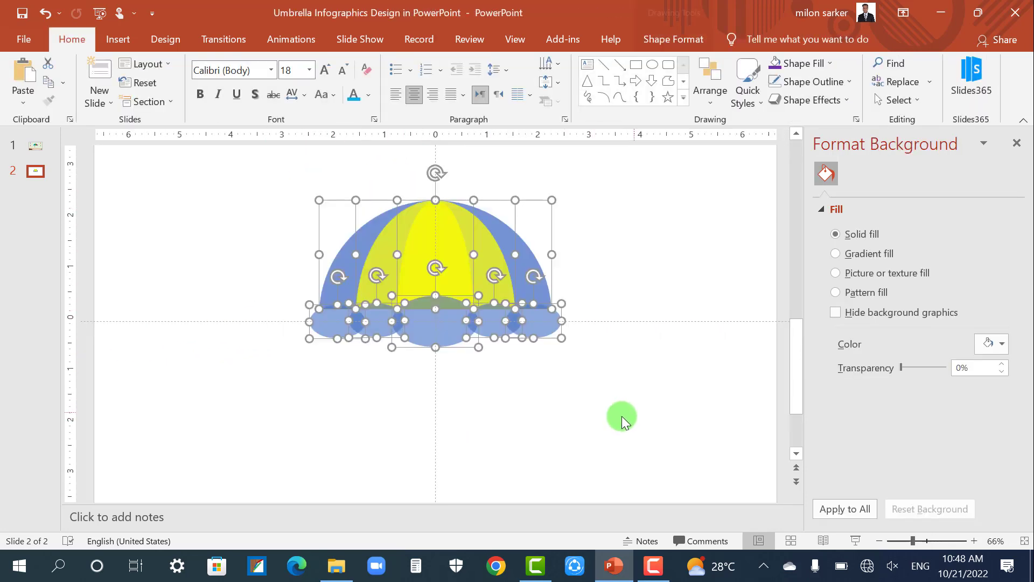
click(686, 40)
click(161, 100)
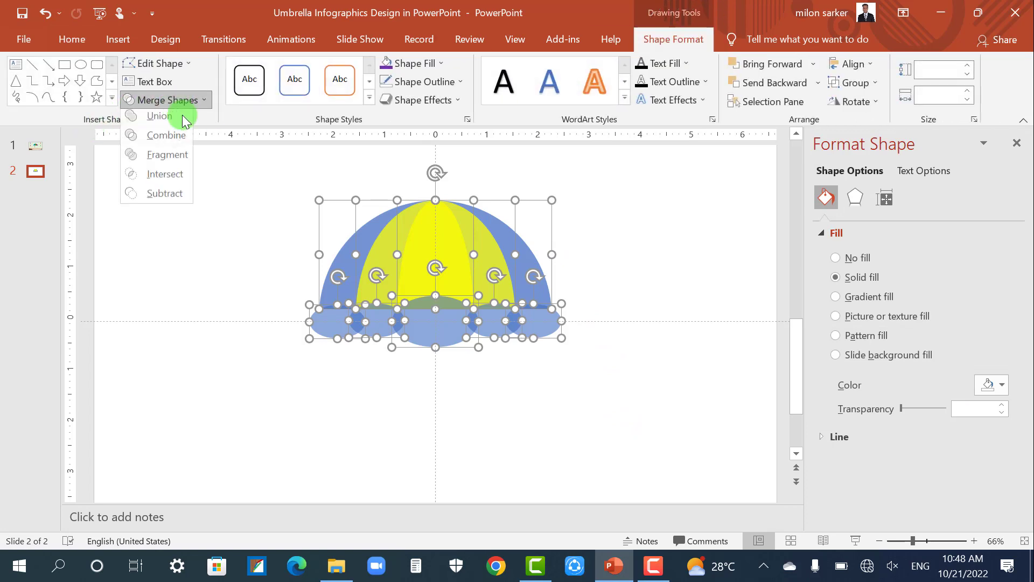
click(177, 200)
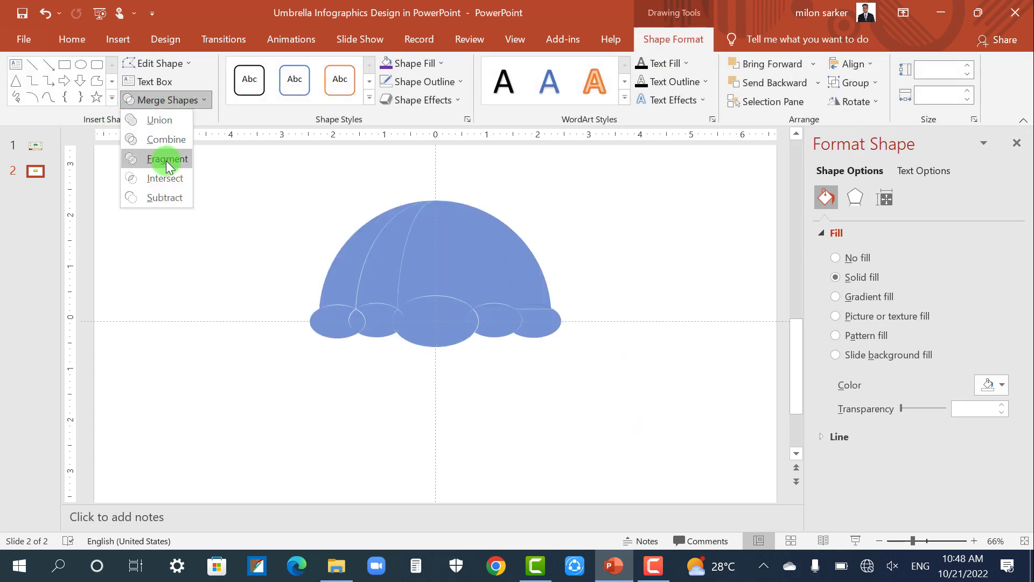
click(164, 178)
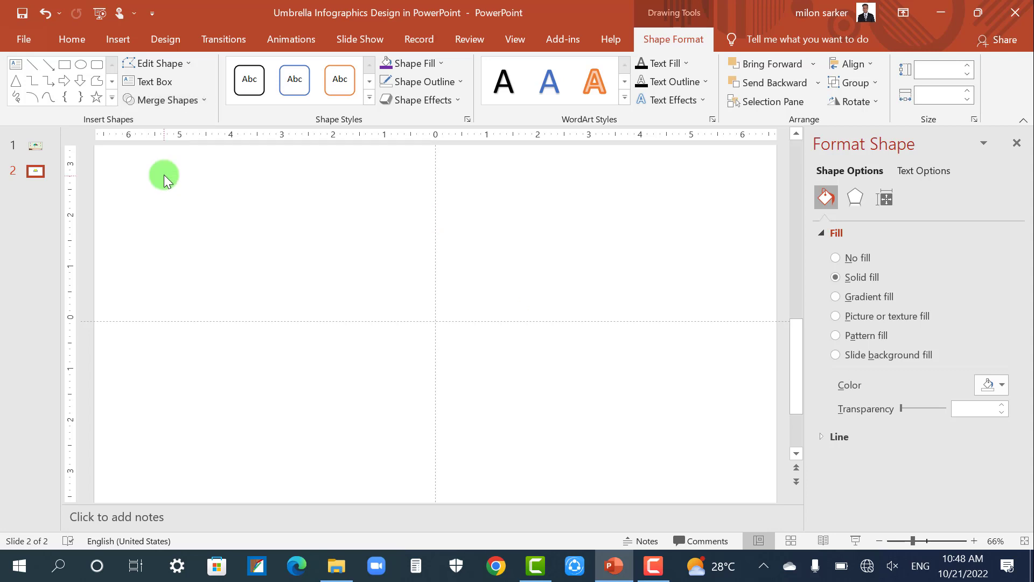
key(ctrl+z)
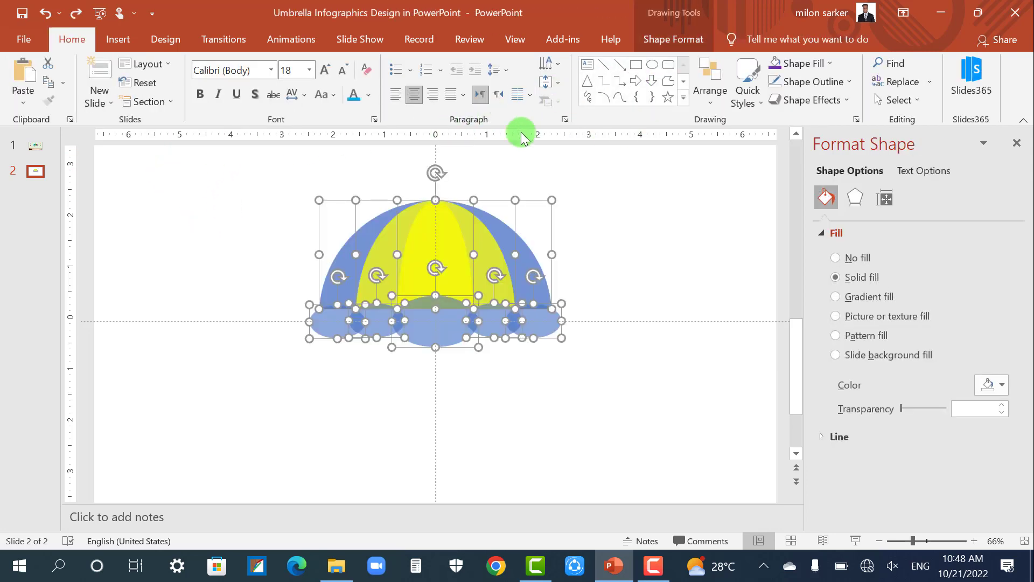
Fragment the umbrella shapes and delete the row of ovals along the bottom
click(681, 41)
click(185, 104)
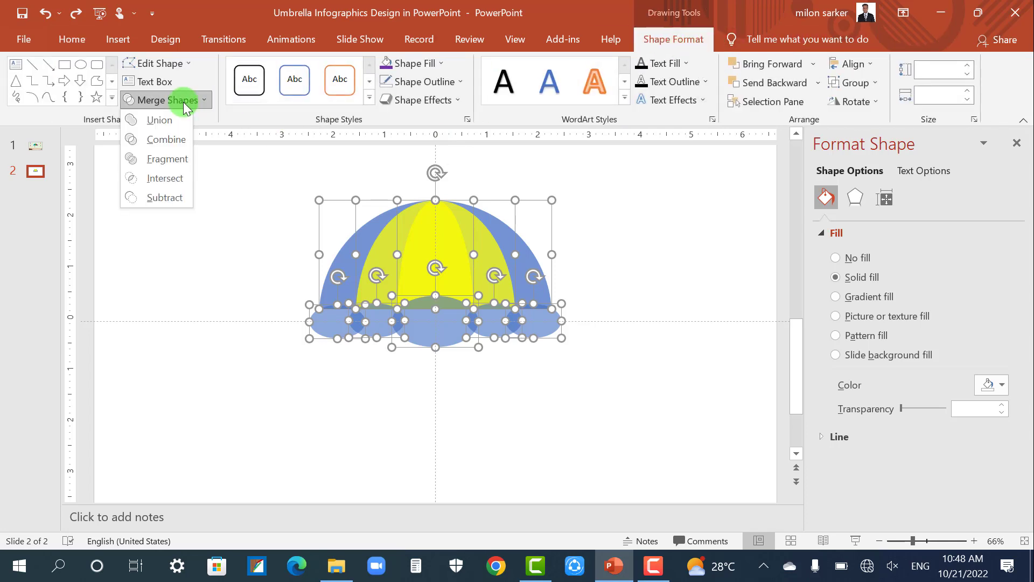
click(165, 159)
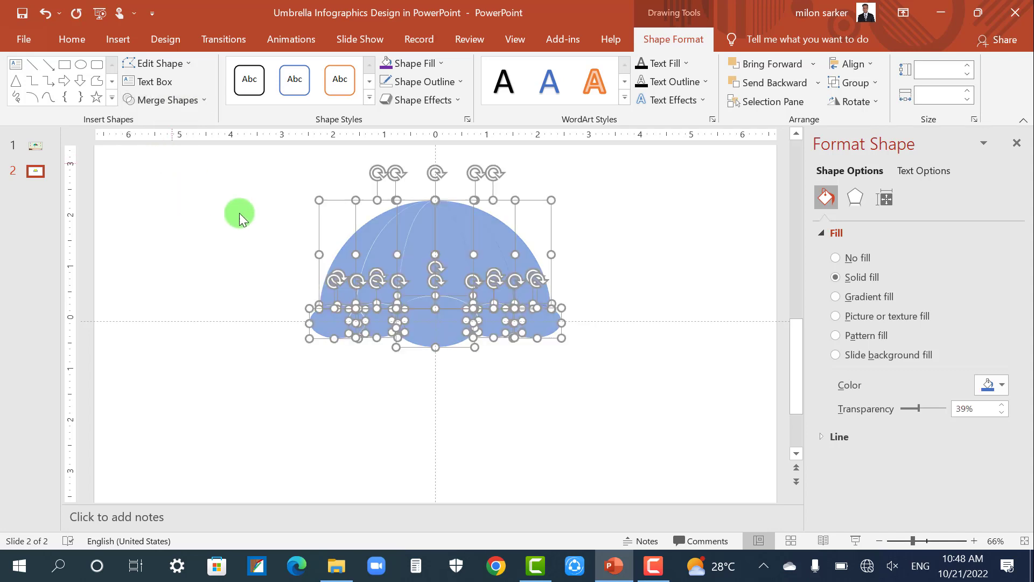
click(251, 251)
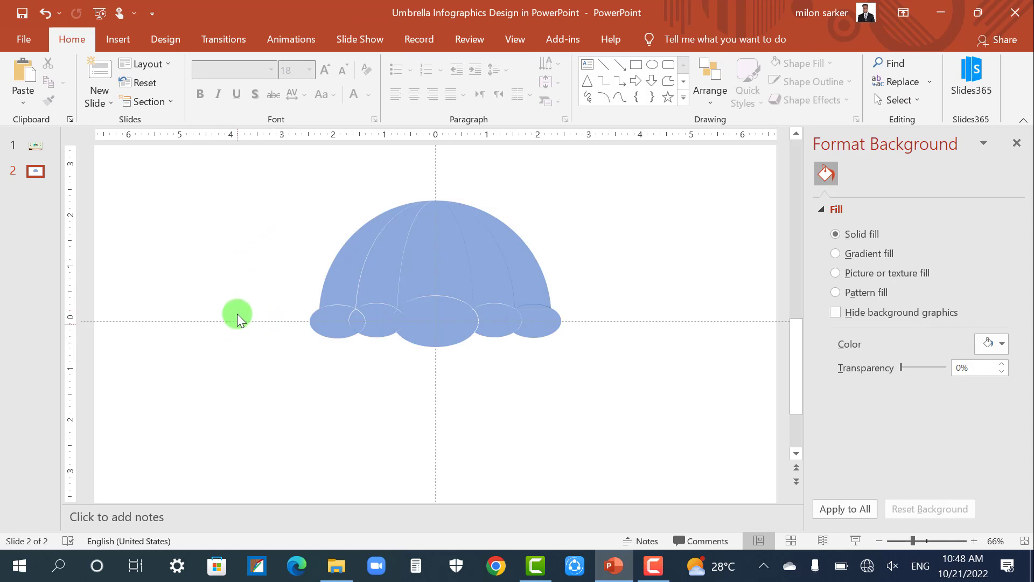
drag(220, 271, 640, 388)
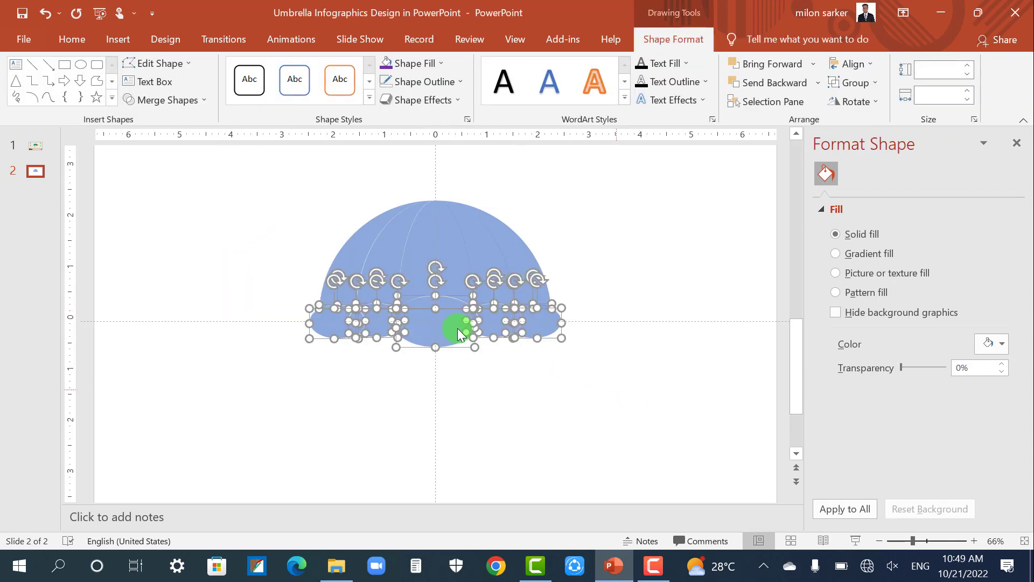
key(Delete)
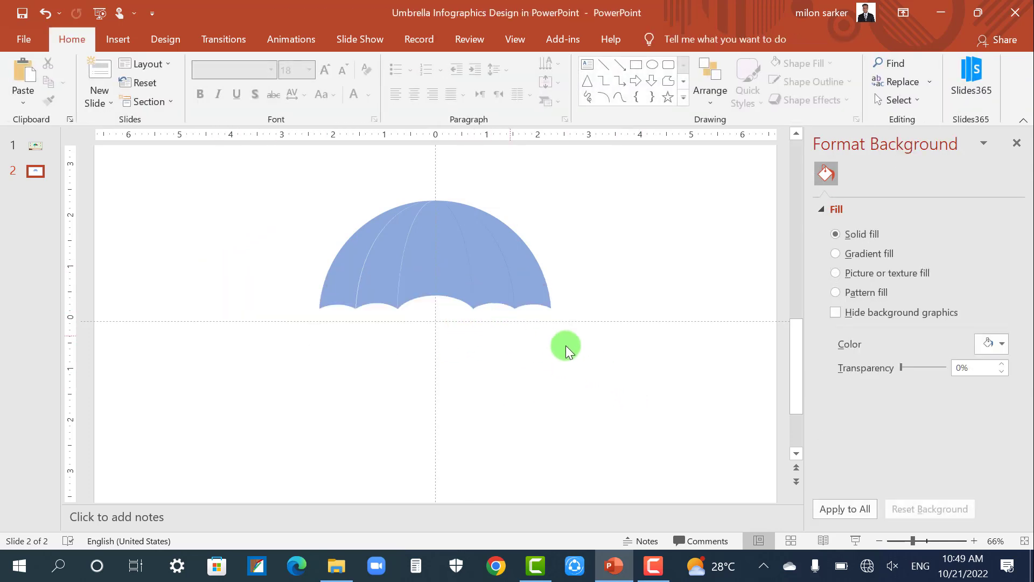
Fill the leftmost panel dark red and the second panel bright green
ctrl+scroll(576, 334, up, 4)
scroll(638, 312, up, 3)
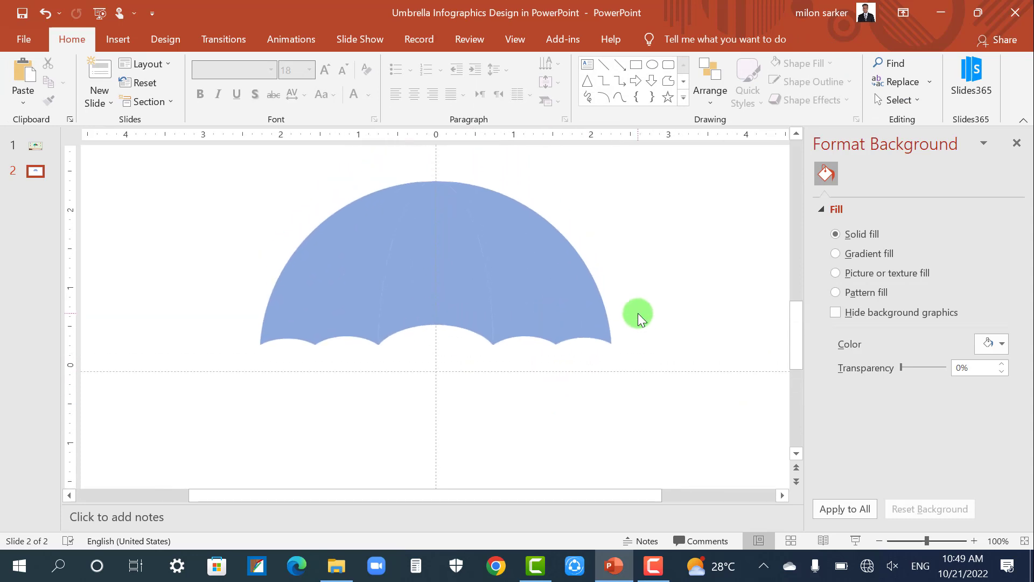
click(282, 303)
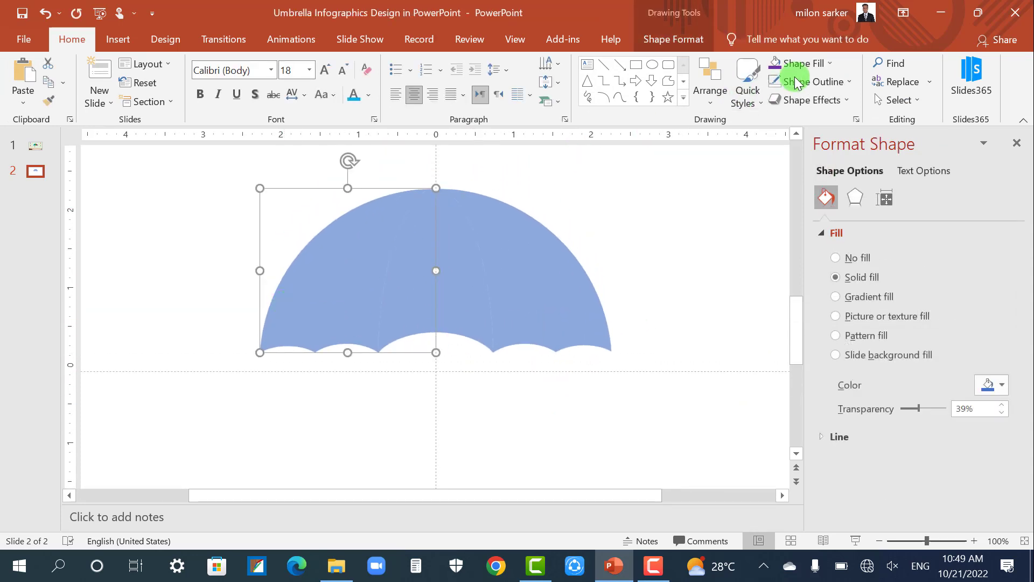
click(806, 63)
click(776, 191)
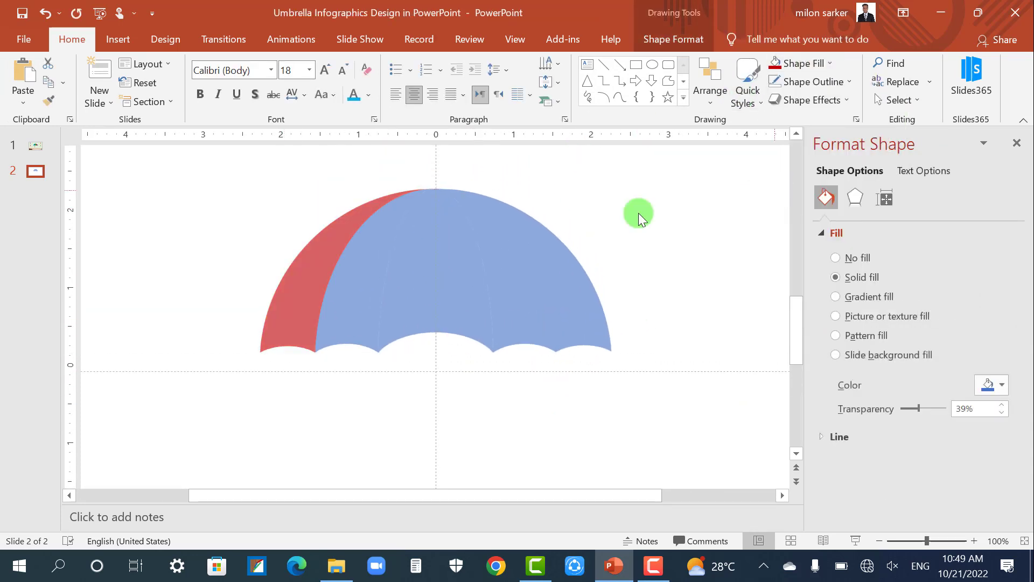
click(347, 277)
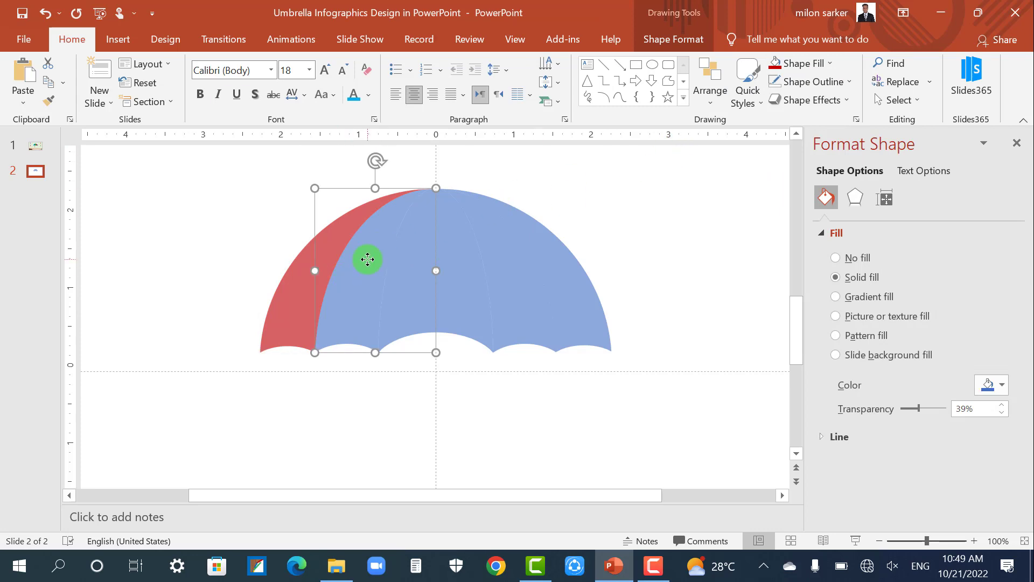
click(811, 64)
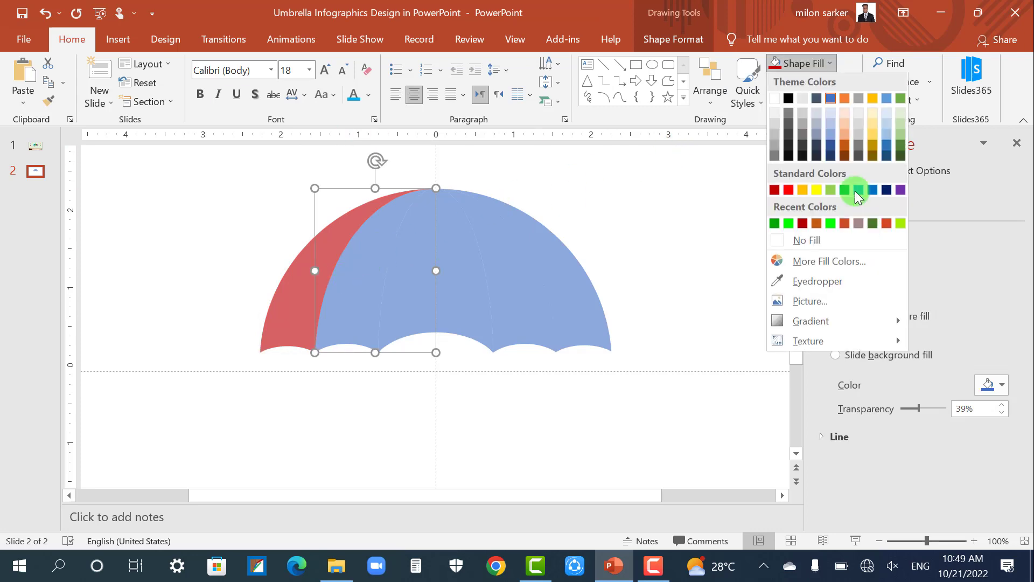
click(833, 224)
Fill the middle panel red and the panel to its right green
click(439, 285)
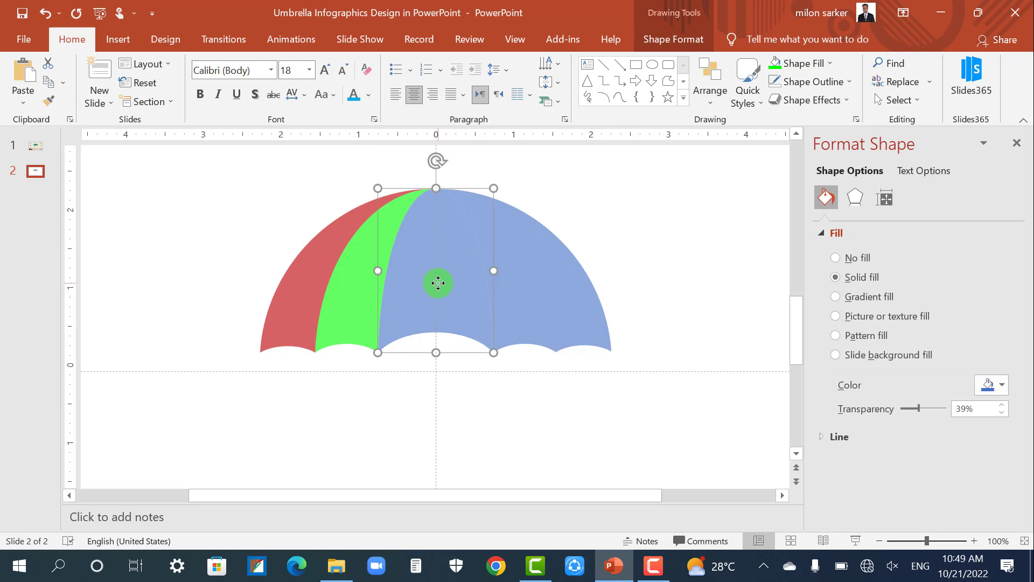
click(803, 63)
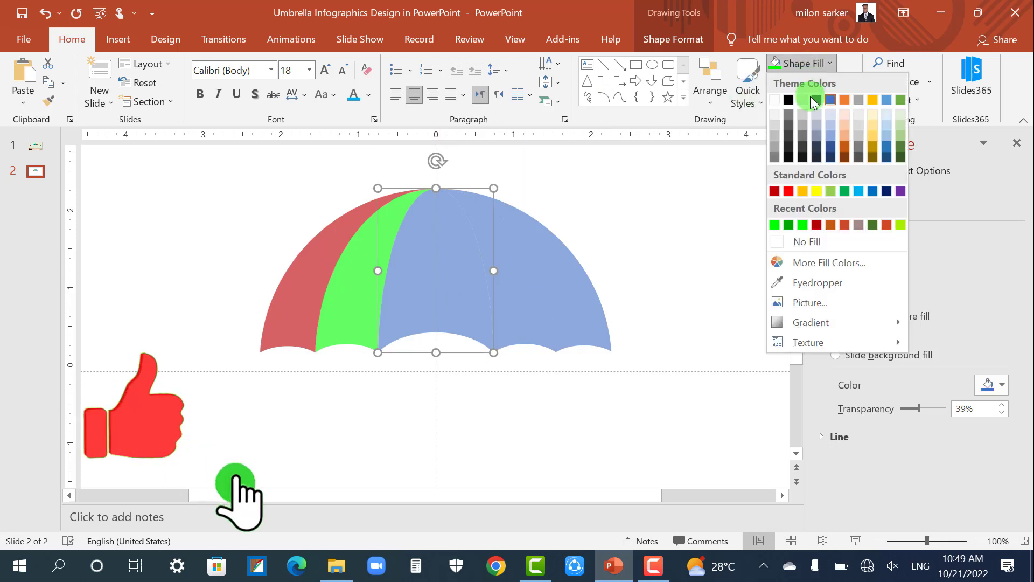
click(789, 191)
click(527, 295)
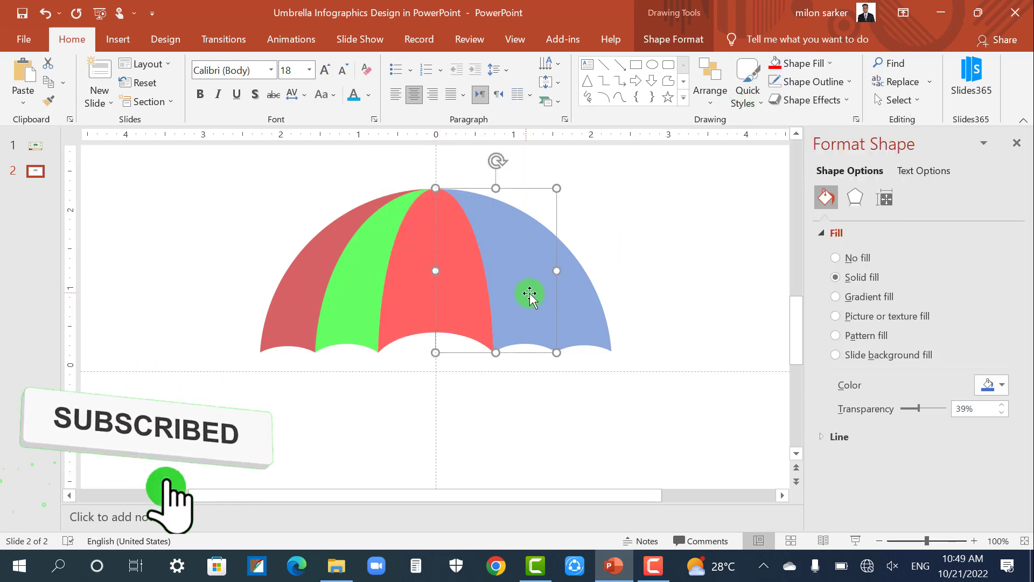
click(798, 64)
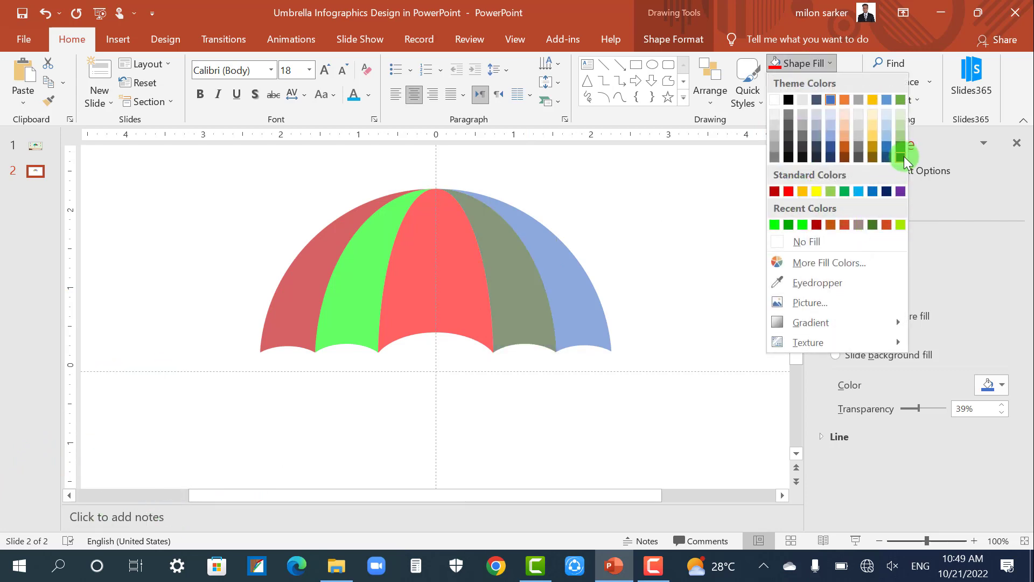
click(790, 228)
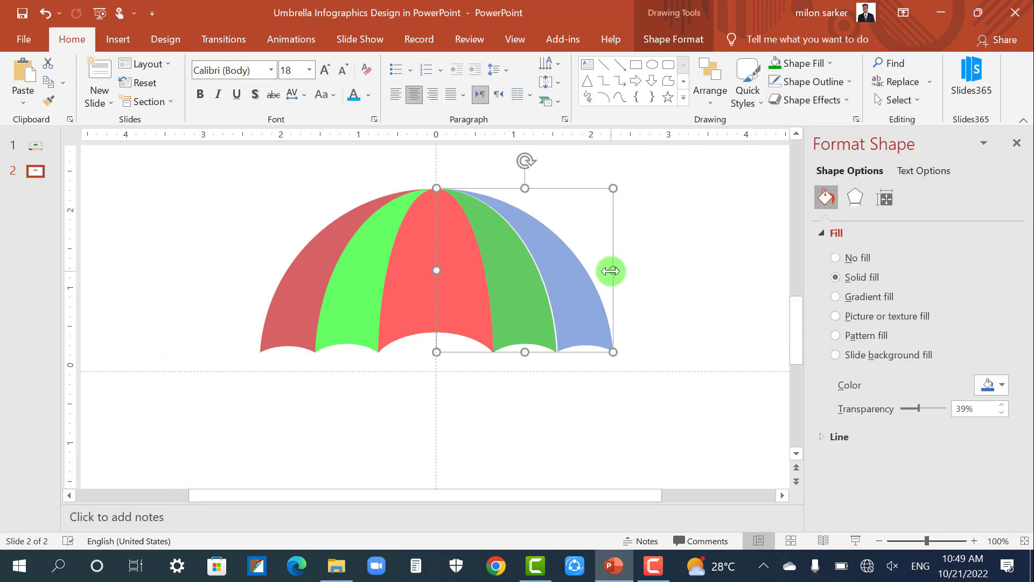
Fill the rightmost panel light blue and change the fourth panel to slate blue
click(574, 297)
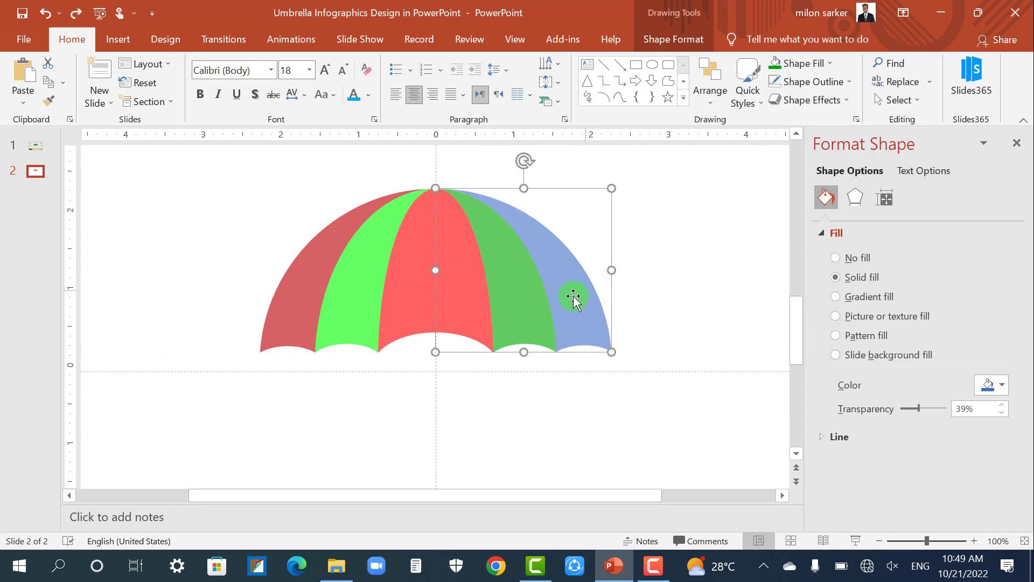
click(804, 63)
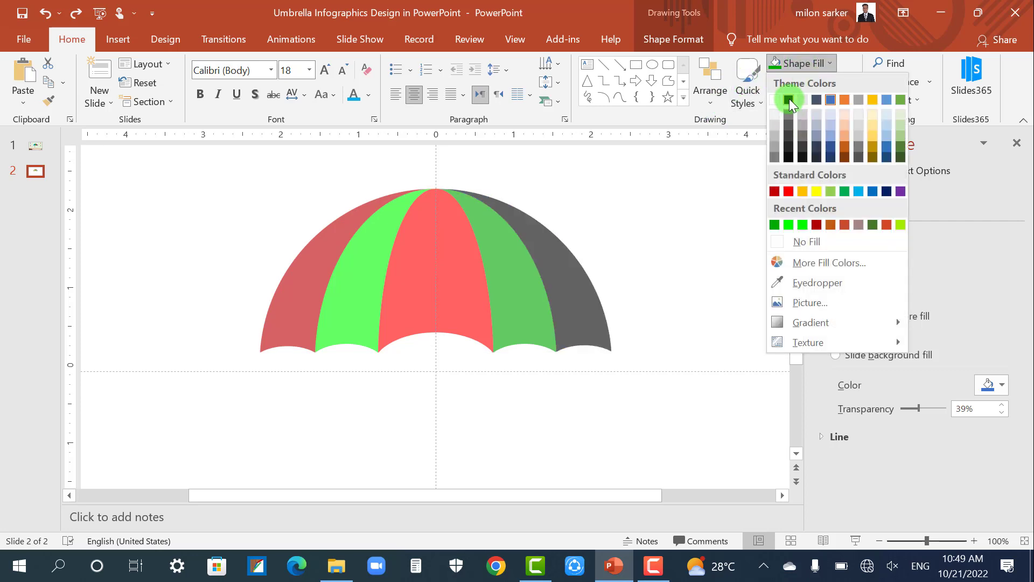
click(516, 317)
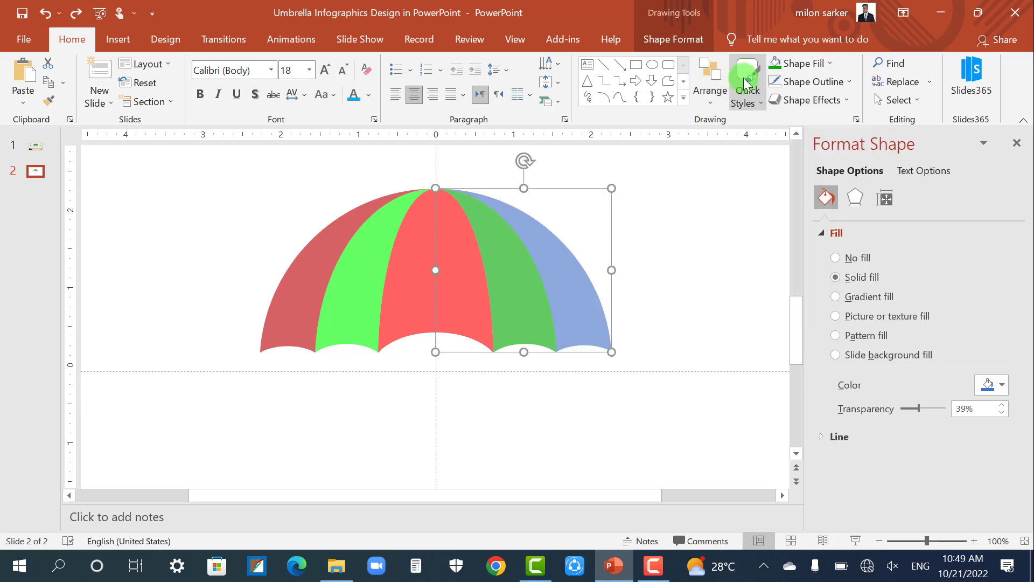
click(796, 63)
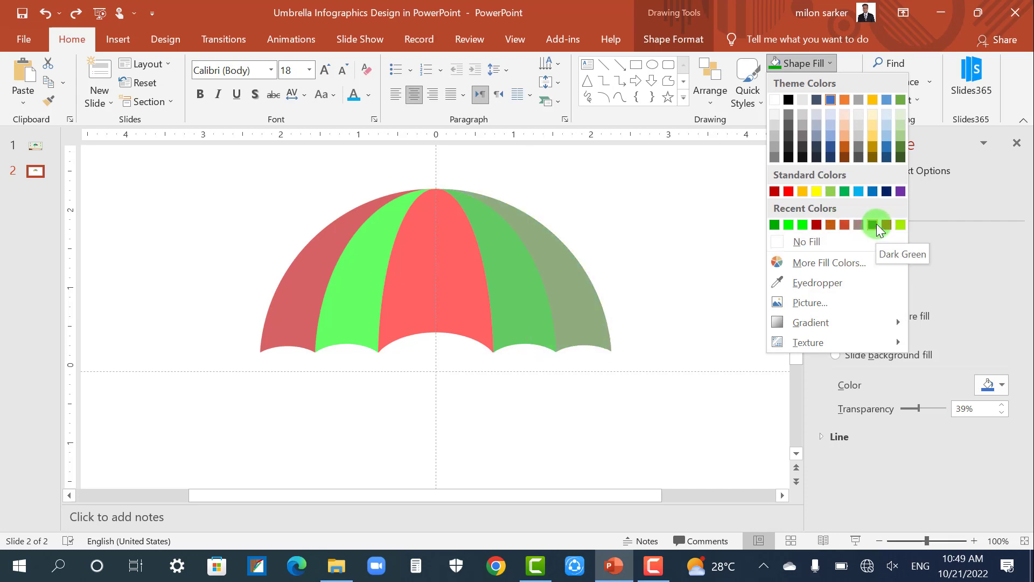
click(861, 192)
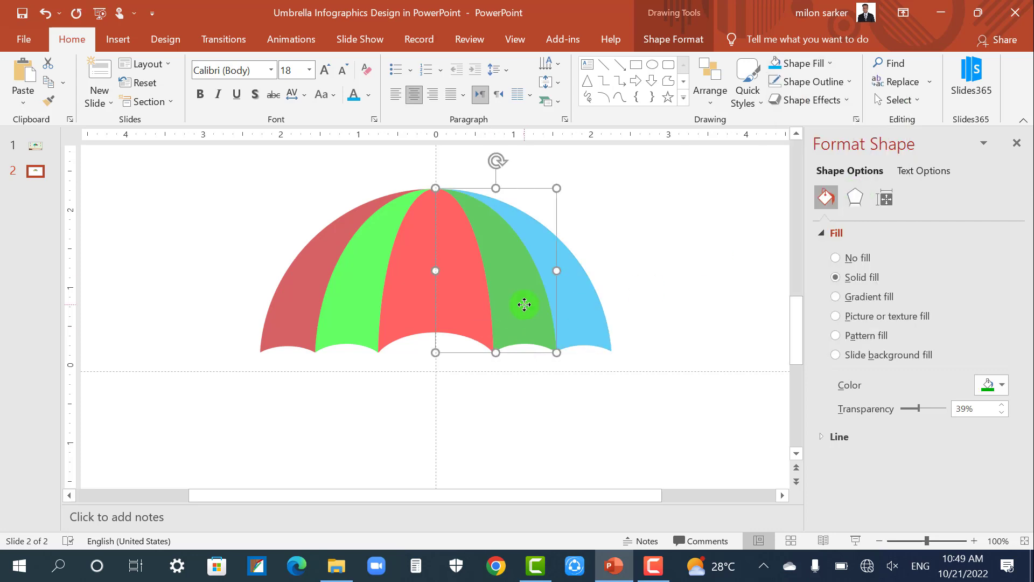
click(830, 63)
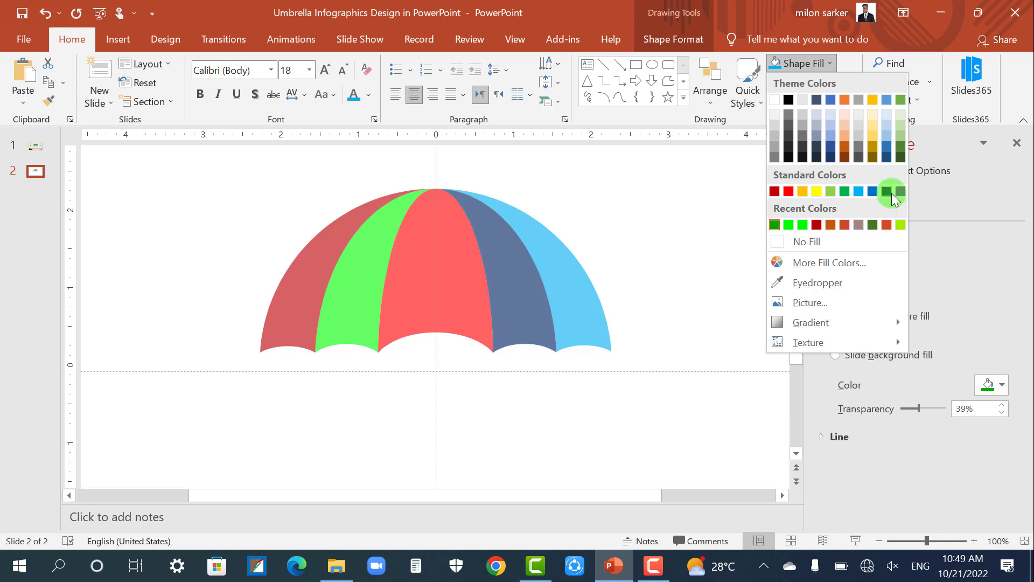
click(892, 199)
click(593, 412)
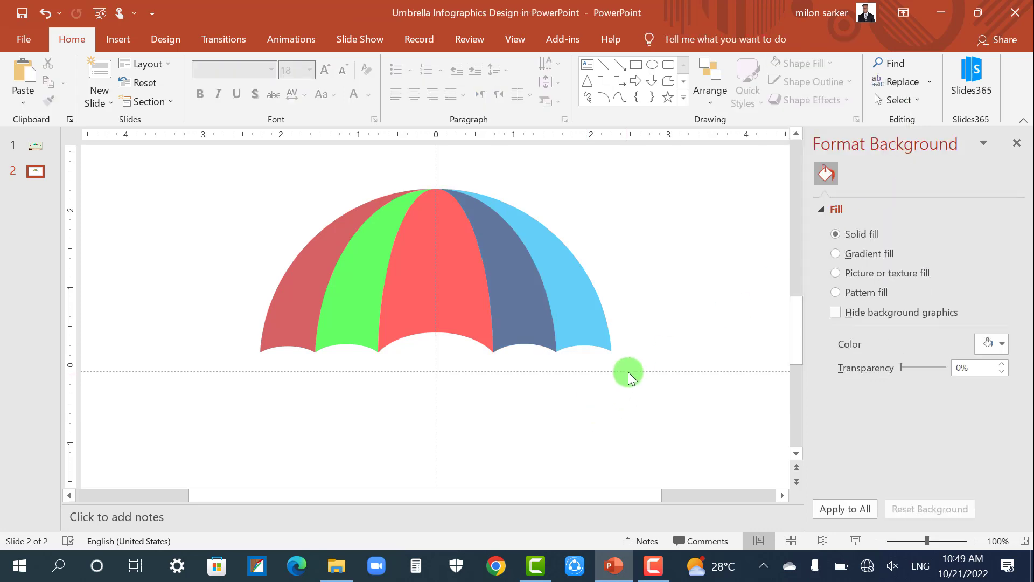
ctrl+scroll(629, 371, down, 2)
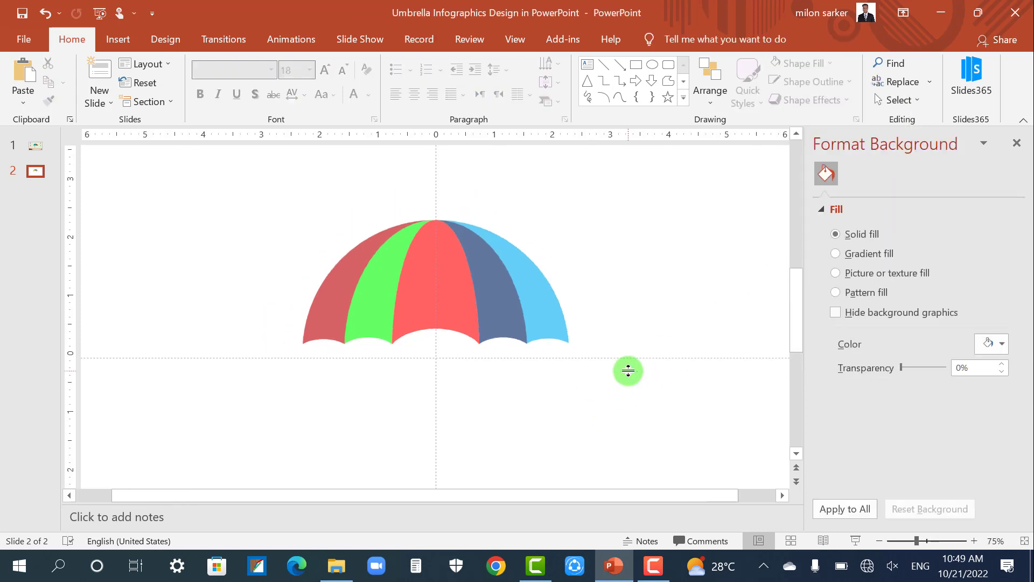
Save the presentation and draw a small black oval above the umbrella
click(22, 13)
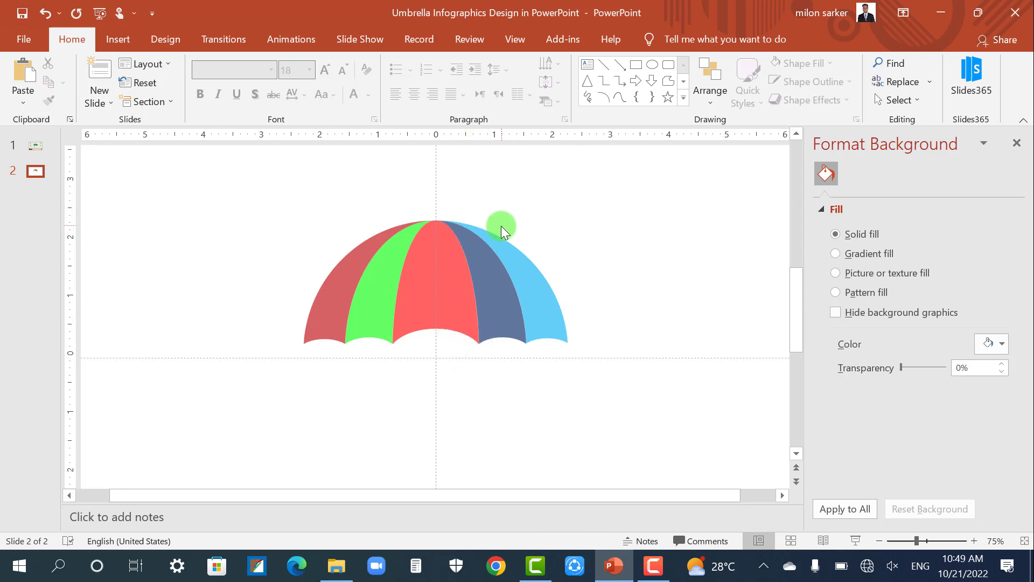
ctrl+scroll(501, 231, up, 3)
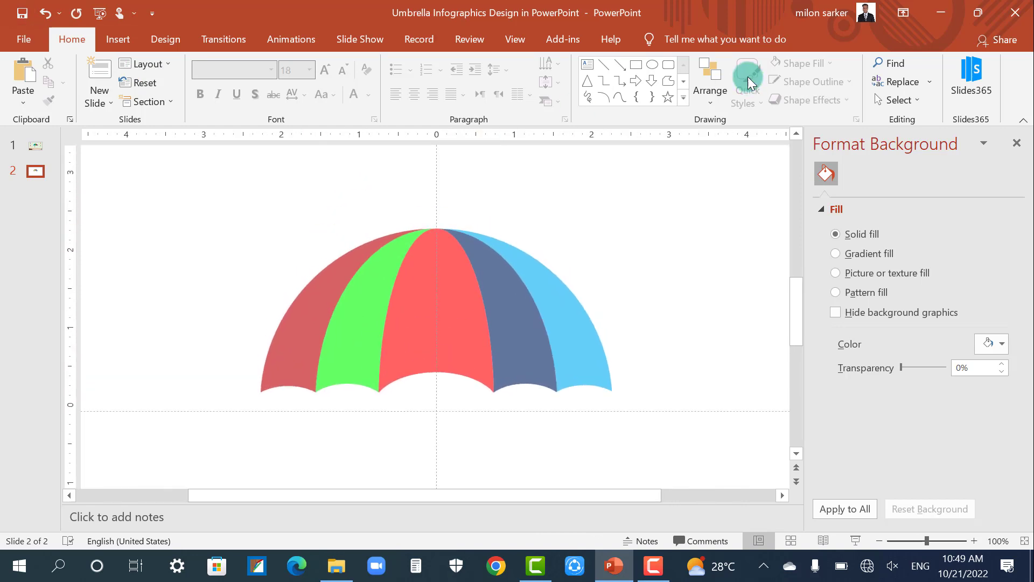
click(652, 64)
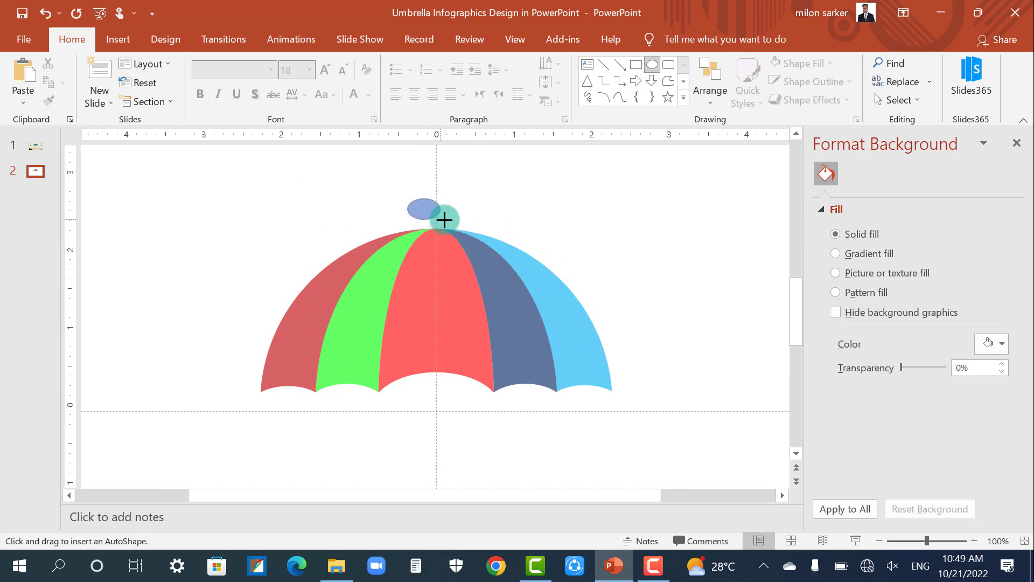
drag(442, 218, 442, 217)
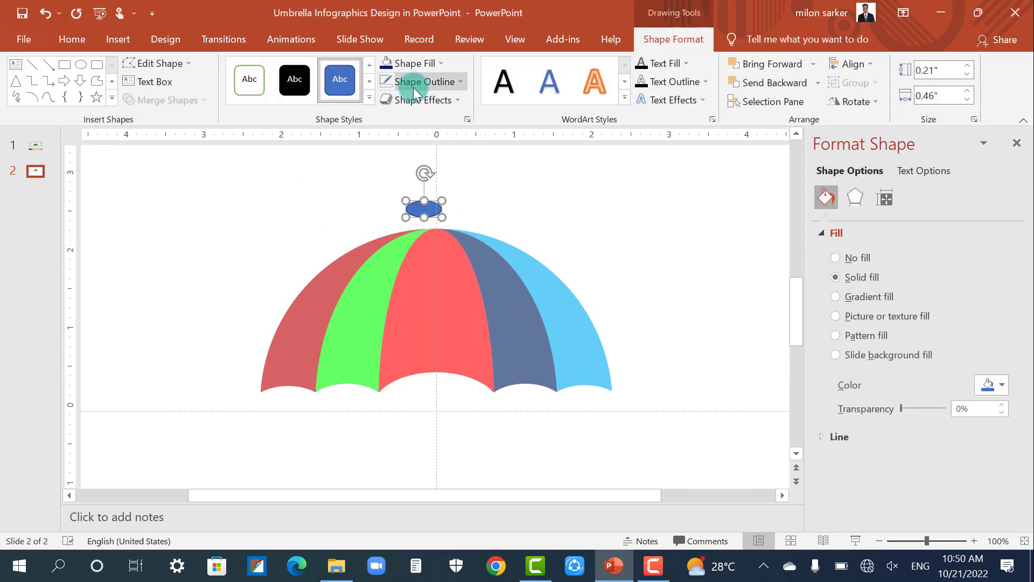
click(386, 69)
click(404, 104)
click(421, 188)
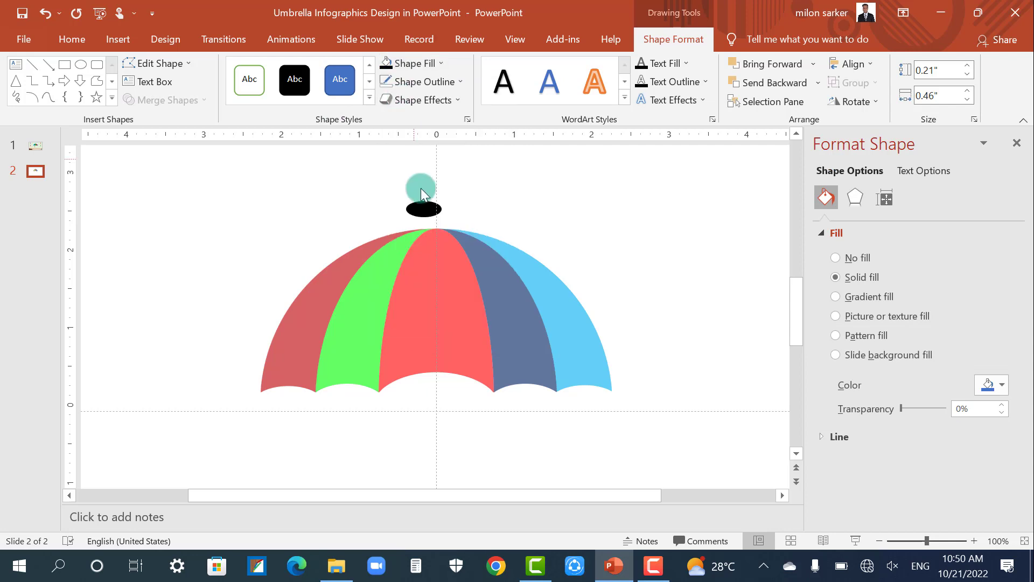
Move the black oval down so it sits centred on the umbrella's peak
drag(437, 217, 450, 244)
ctrl+scroll(450, 244, up, 5)
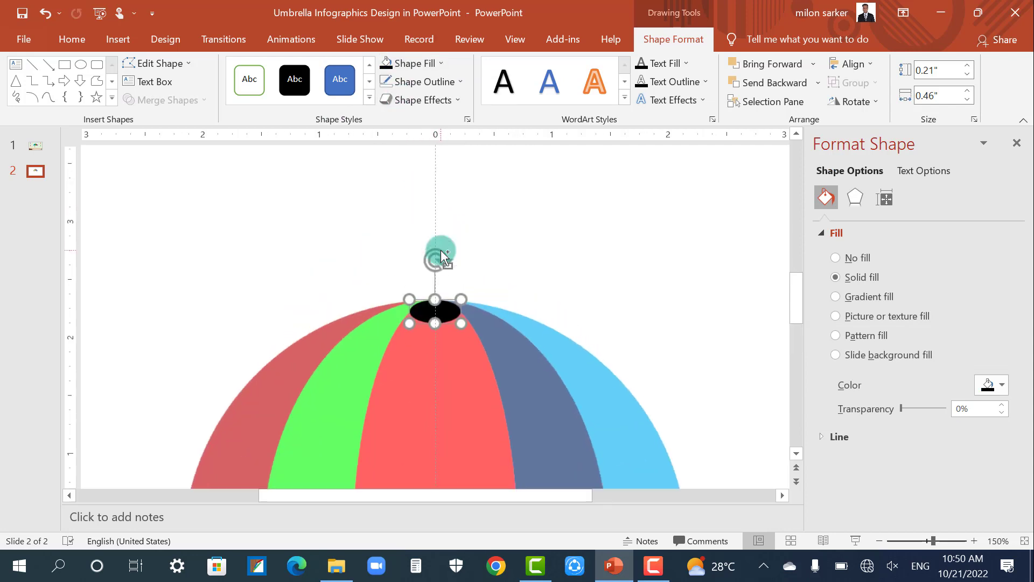
drag(447, 319, 442, 319)
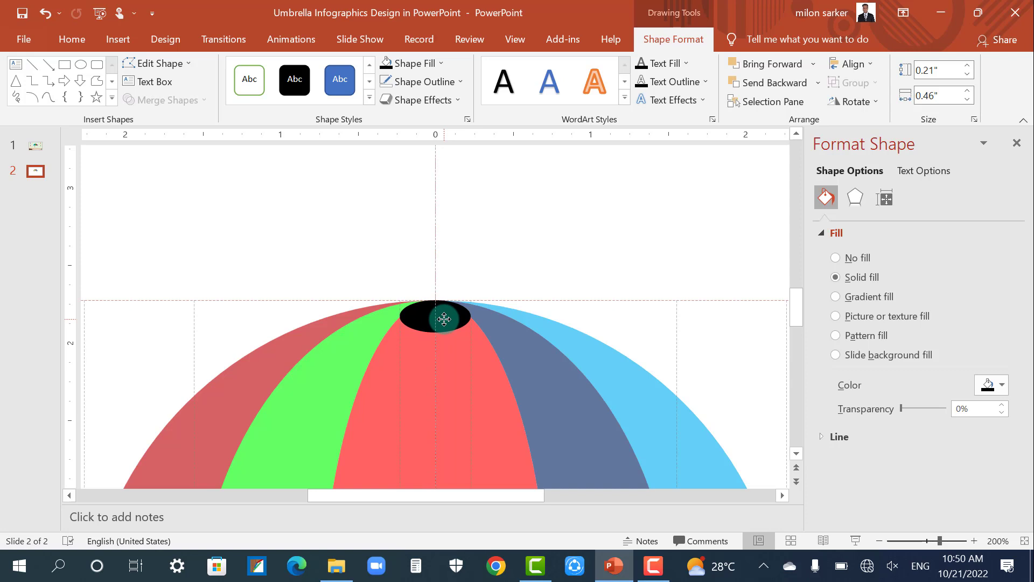
click(515, 253)
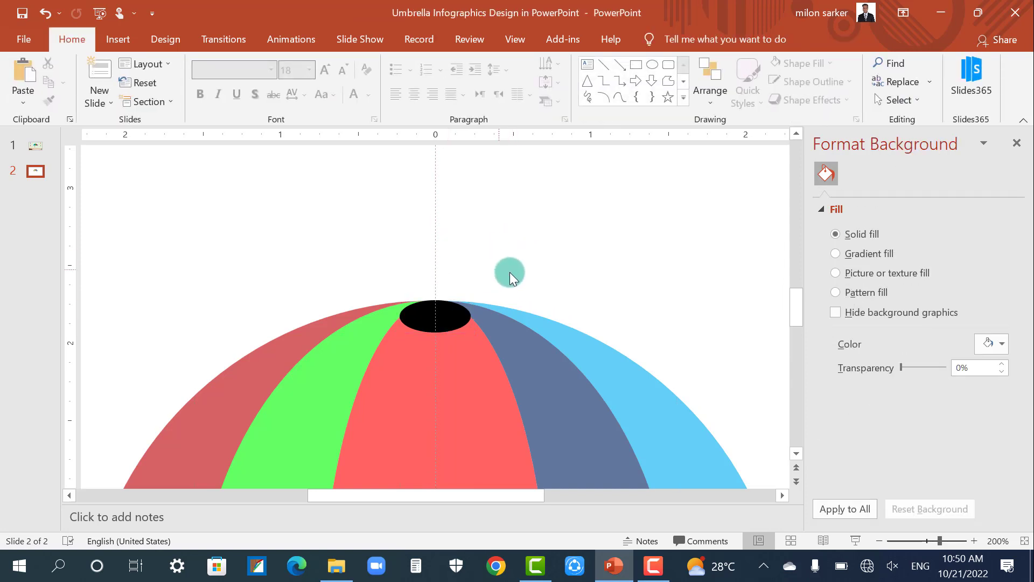
double_click(435, 315)
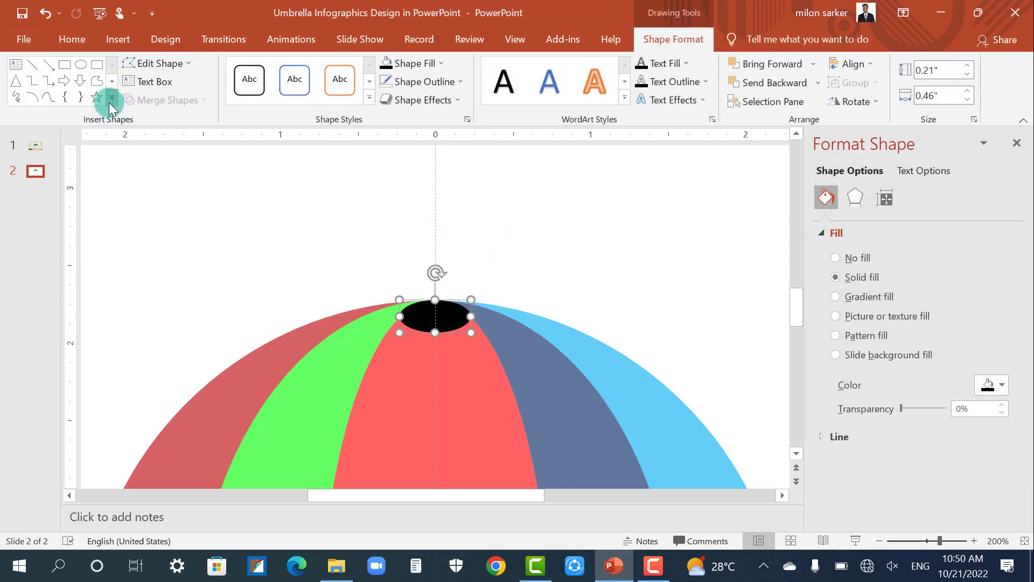
Draw a Flowchart: Delay shape above the canopy
click(112, 98)
scroll(154, 343, down, 1)
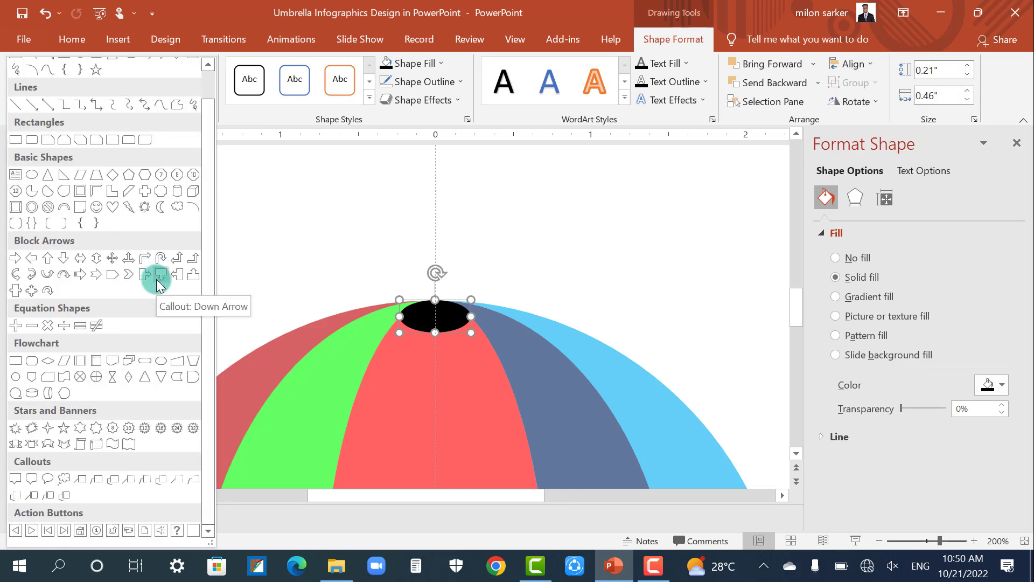
click(194, 379)
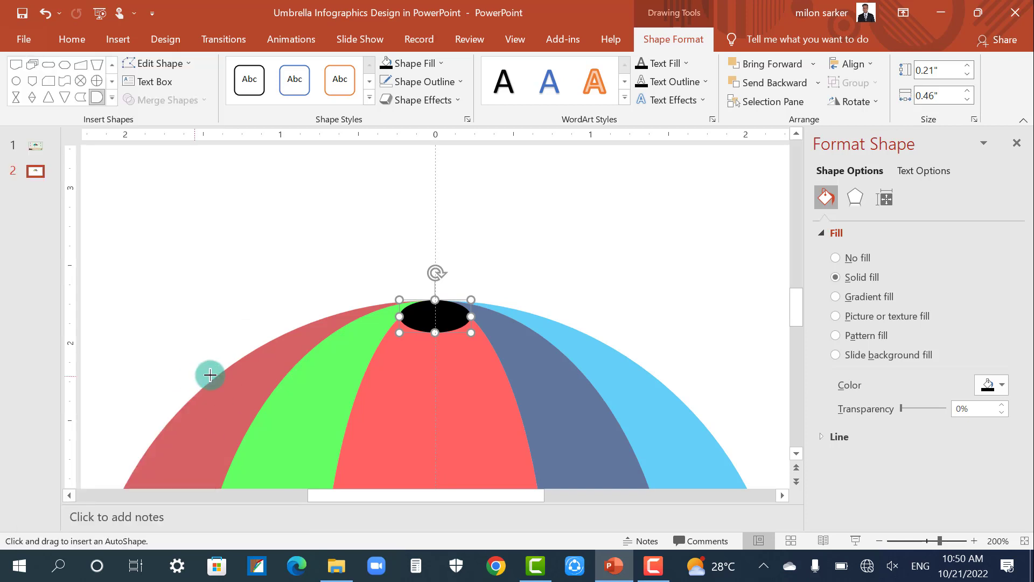
drag(490, 212, 571, 231)
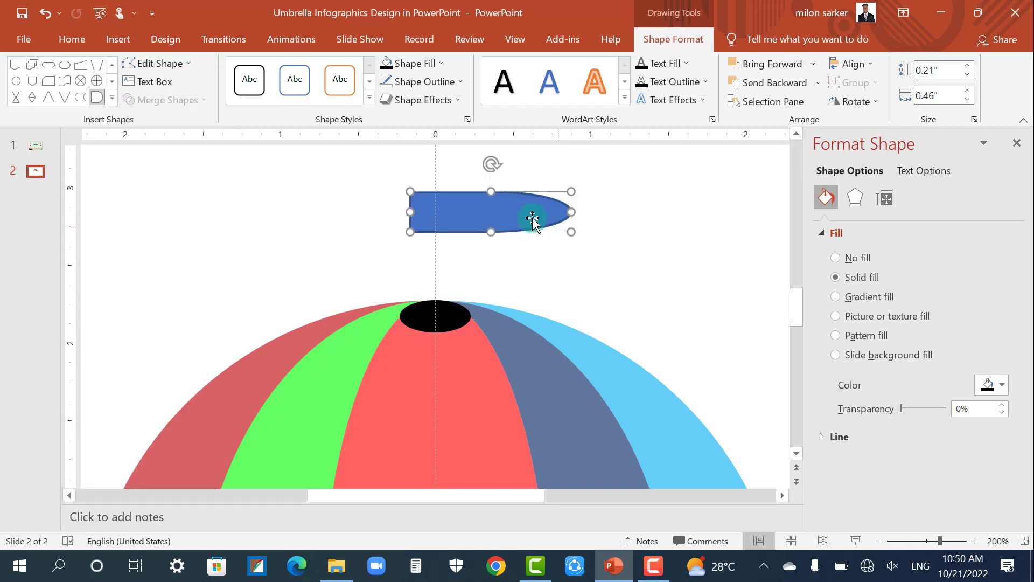
Fill the new Flowchart Delay shape black, rotate it left 90° and centre it above the crown
click(409, 69)
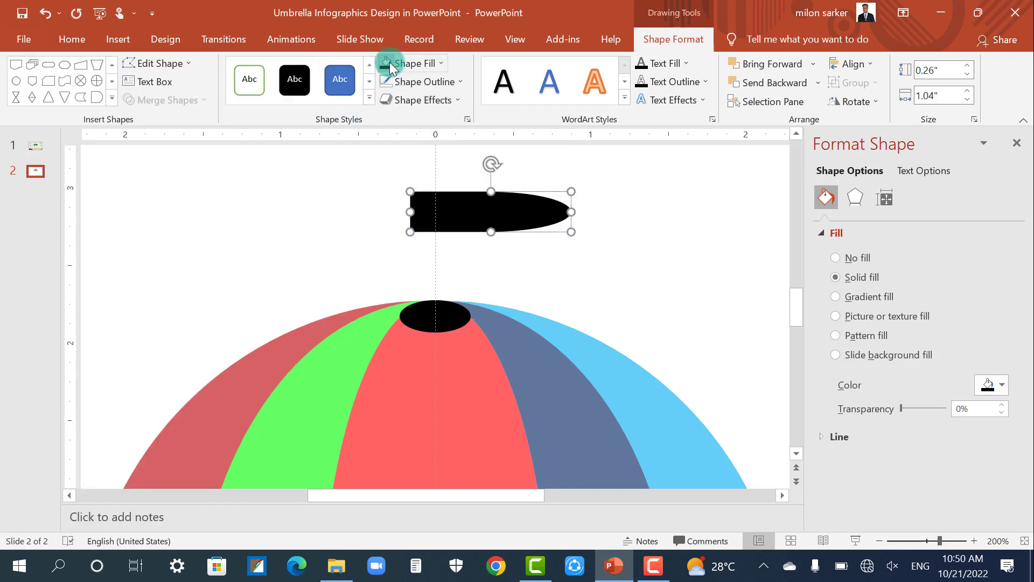
click(854, 101)
click(879, 141)
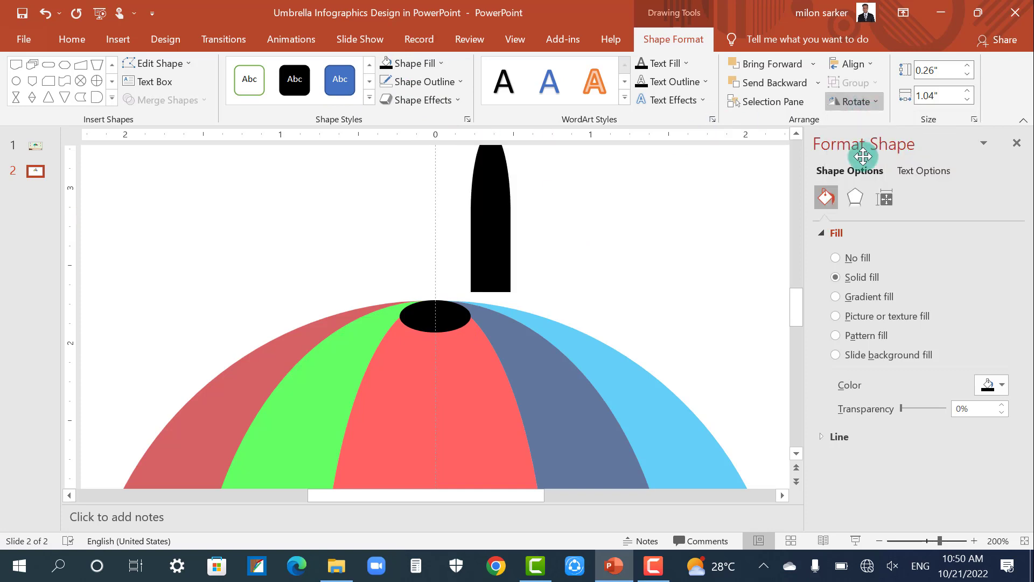
drag(495, 231, 443, 247)
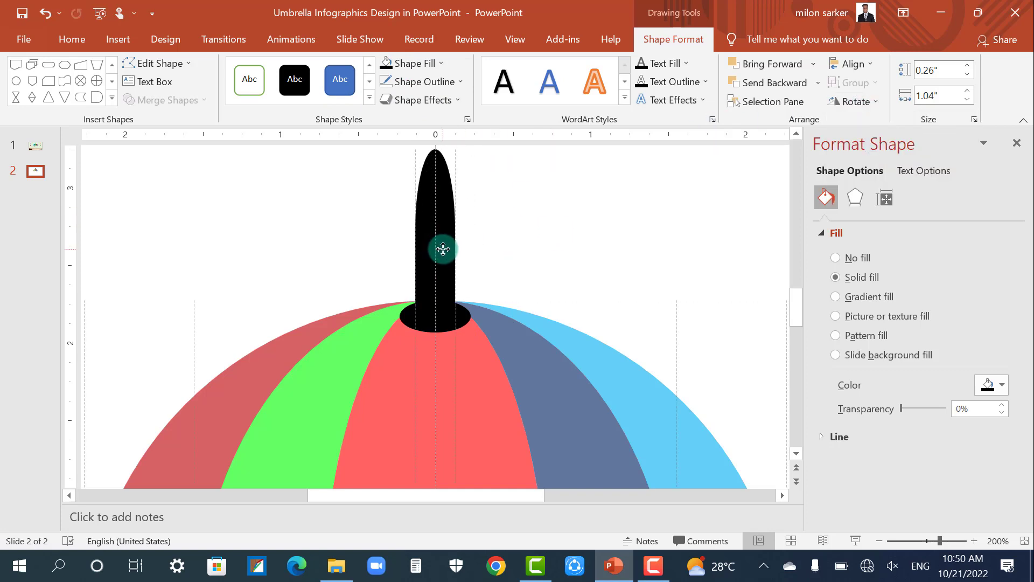
Resize the tip into a slimmer, shorter spike
scroll(443, 247, down, 5)
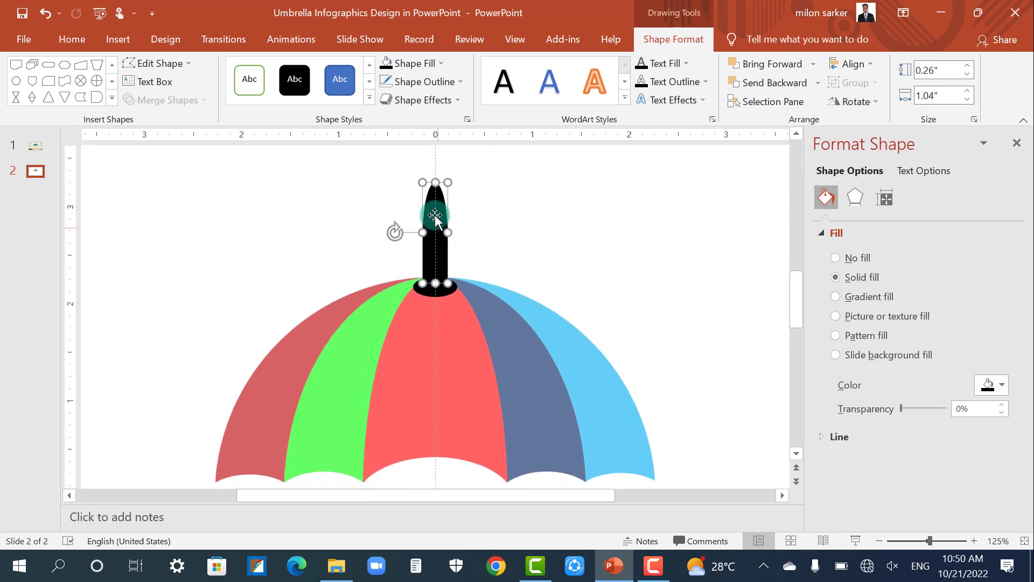
drag(429, 185, 431, 220)
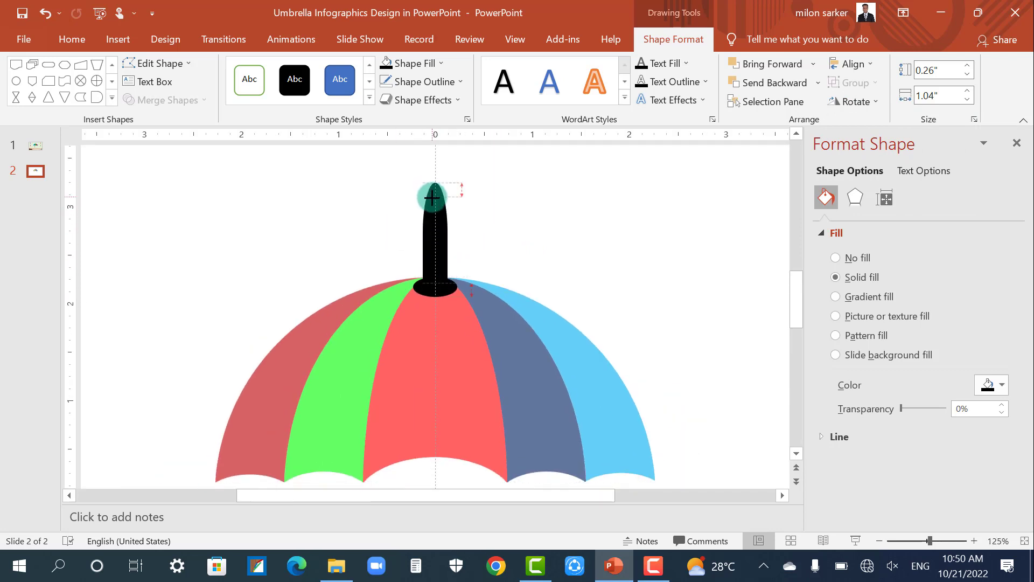
key(ctrl+z)
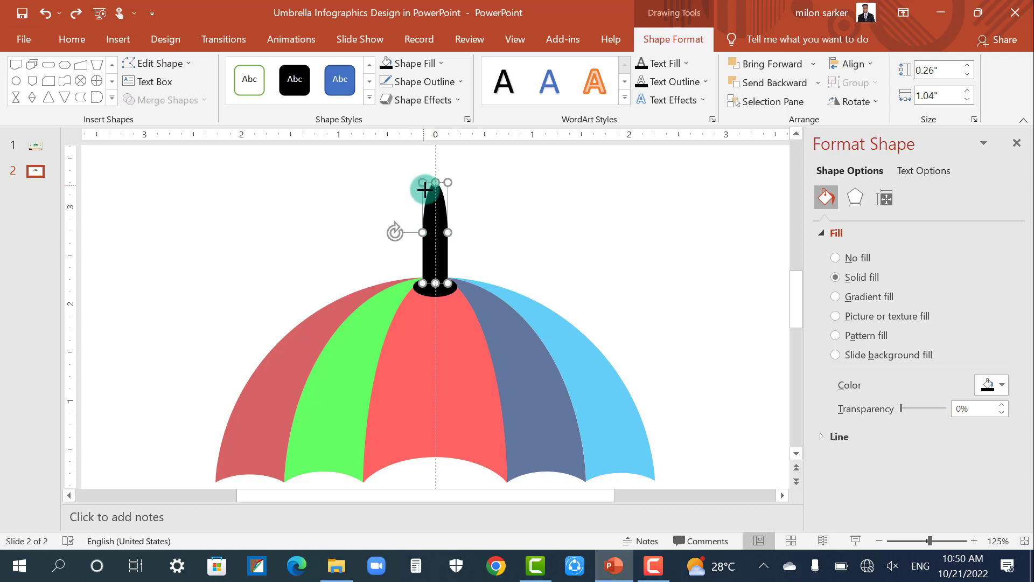
drag(429, 201, 441, 260)
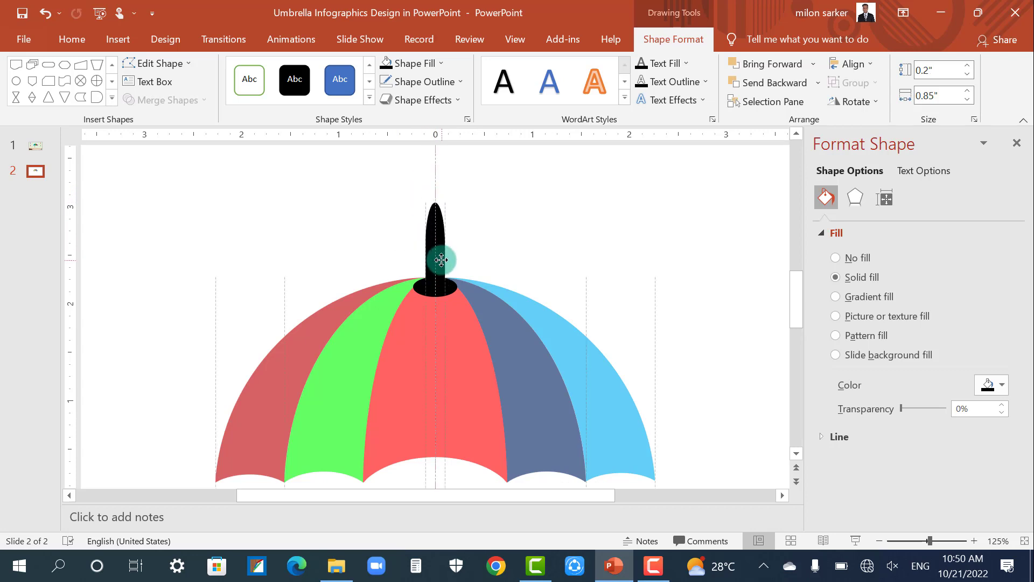
Group the black tip with the black cap on the umbrella's crown
click(458, 270)
click(449, 287)
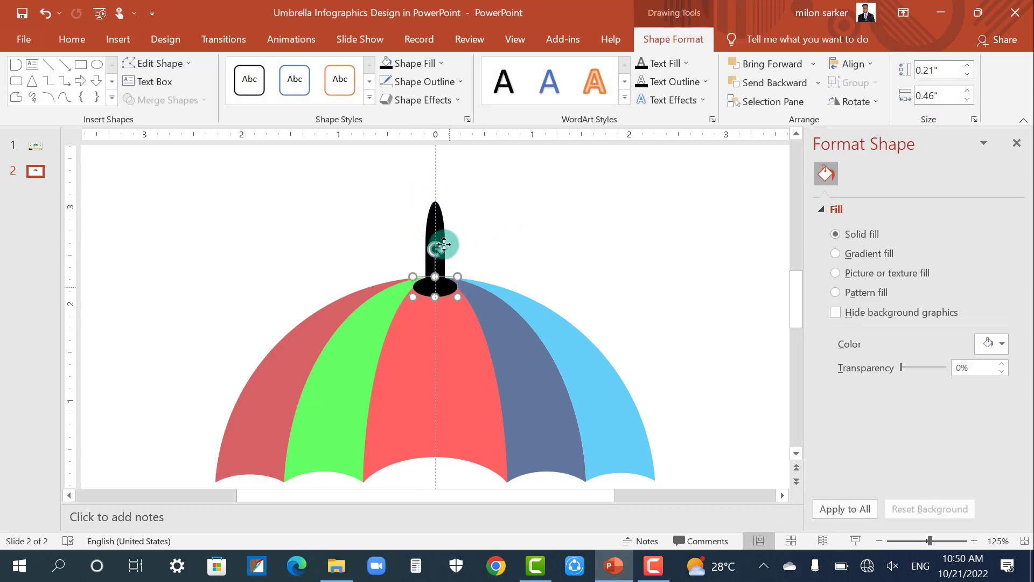
shift+click(443, 243)
key(ctrl+g)
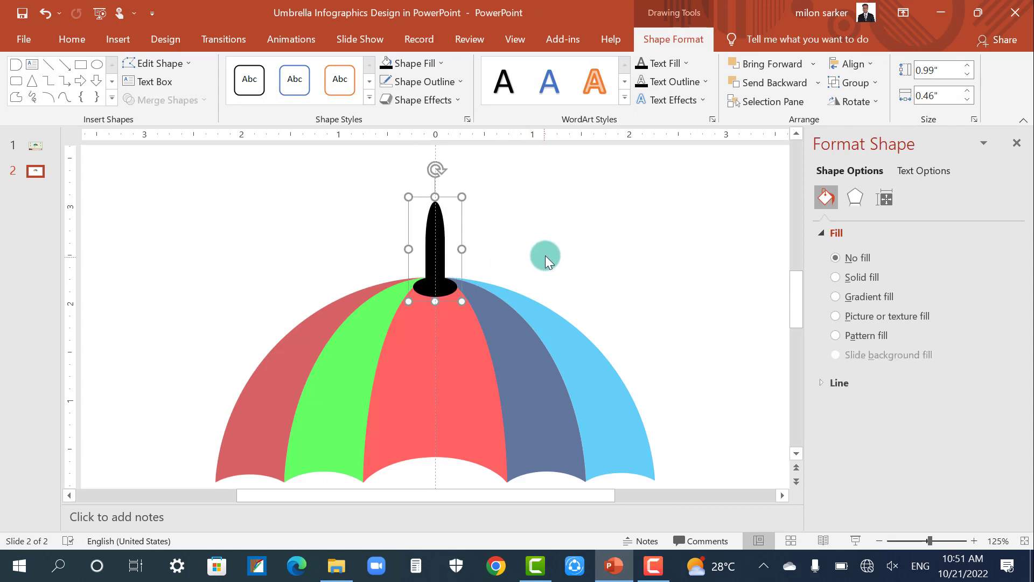
scroll(546, 255, down, 5)
scroll(548, 252, down, 1)
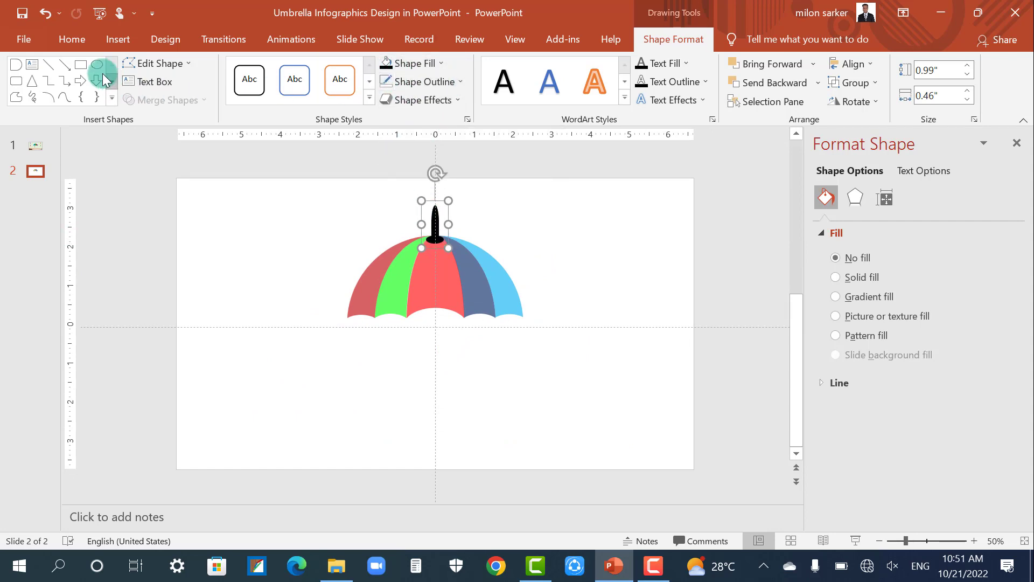
Draw a tall rectangle down from the canopy centre and narrow it to 0.13 inches
click(80, 64)
drag(433, 310, 443, 413)
scroll(481, 409, up, 2)
scroll(455, 370, down, 1)
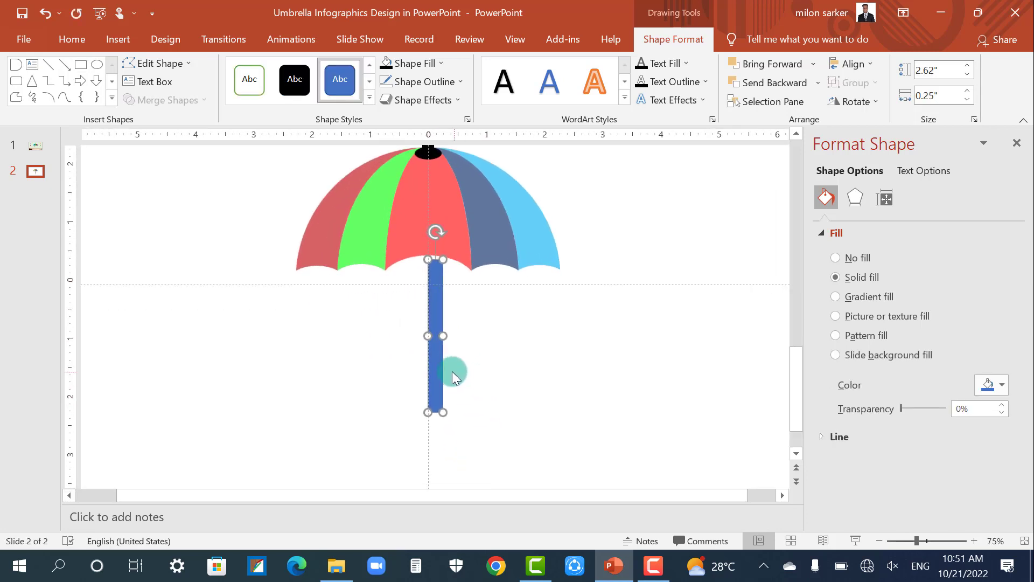
click(433, 343)
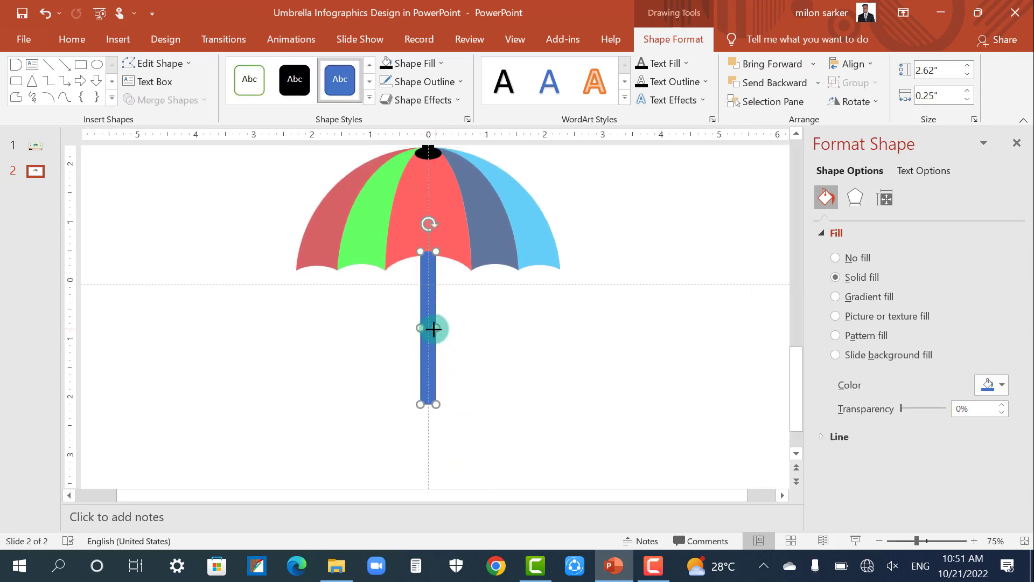
drag(434, 328, 425, 333)
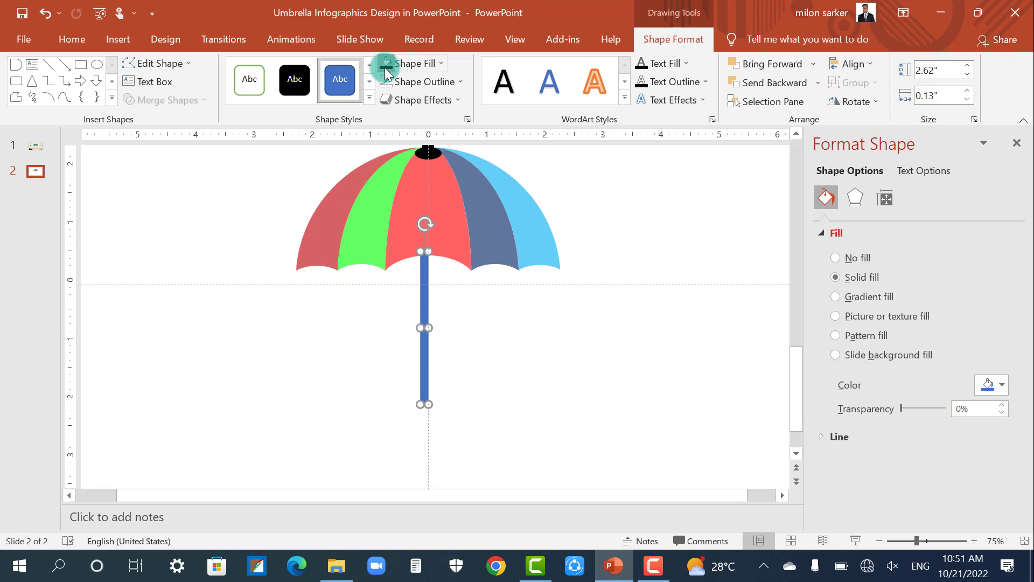
Fill the shaft black and centre it under the canopy
click(386, 66)
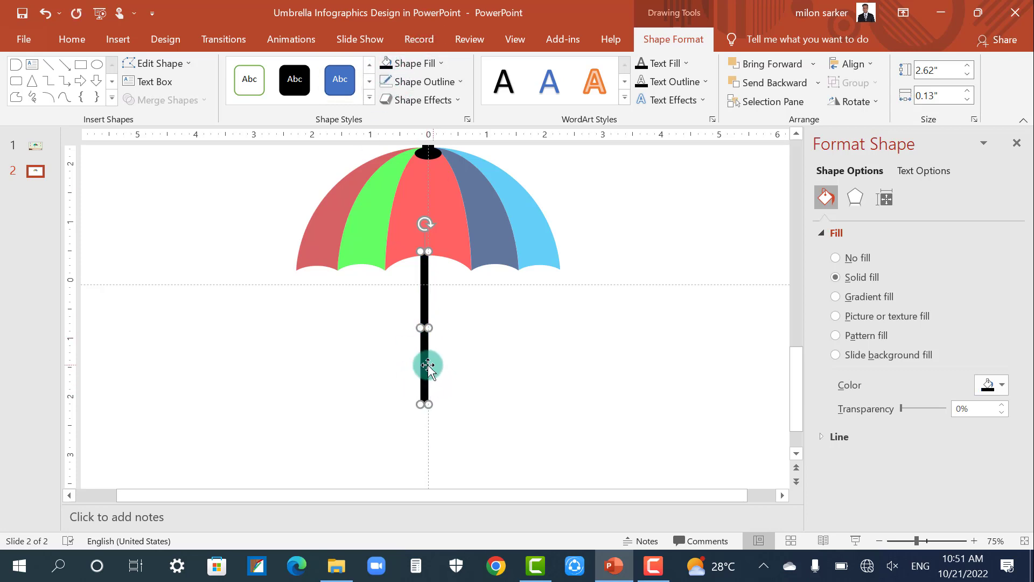
drag(425, 365, 429, 368)
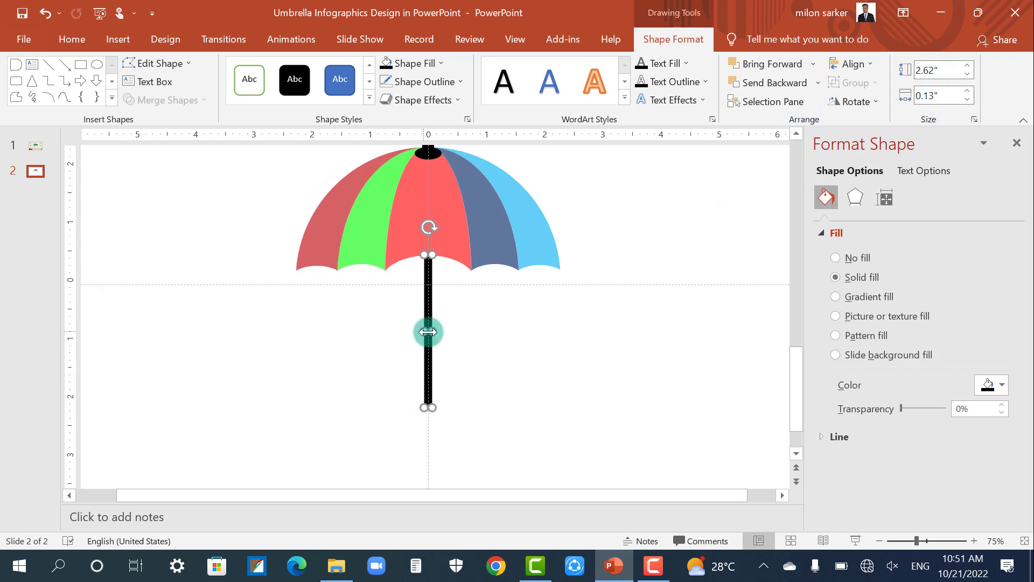
key(Delete)
mouse_move(433, 332)
mouse_down()
mouse_move(434, 404)
mouse_move(427, 347)
mouse_up()
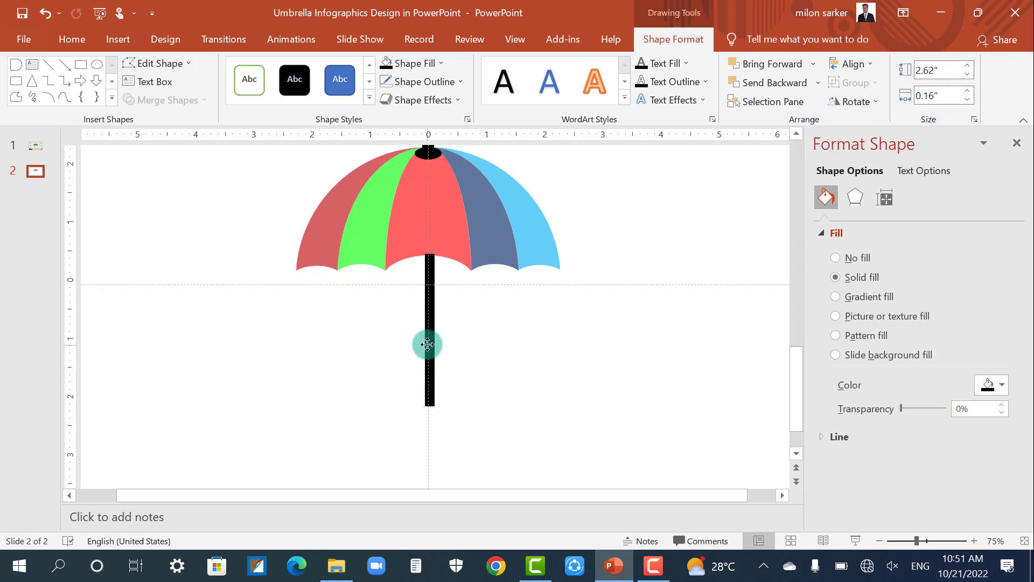
click(428, 378)
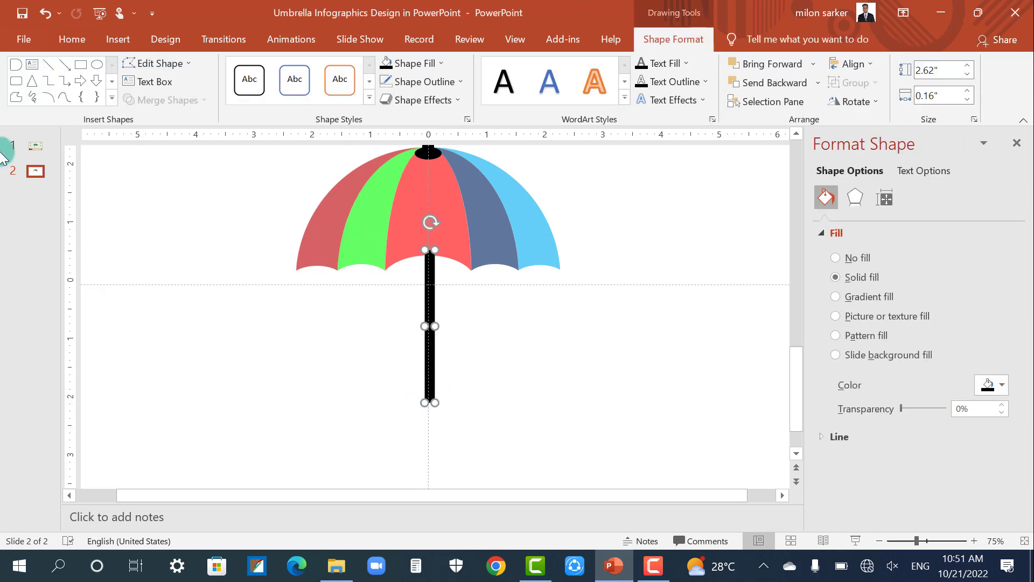
click(111, 98)
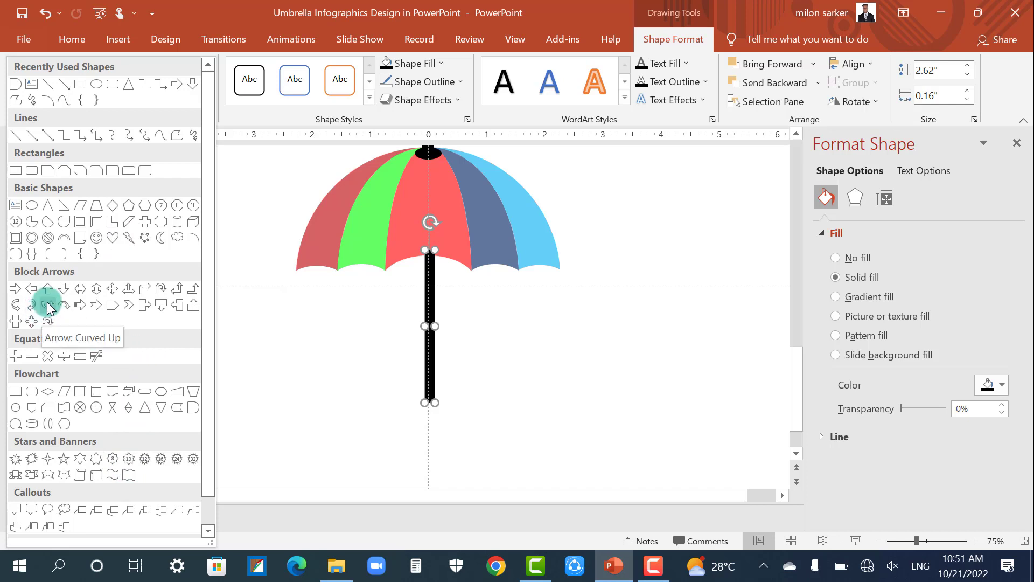
Insert a Block Arc, rotate it into a U below the shaft and fill it dark red
click(64, 238)
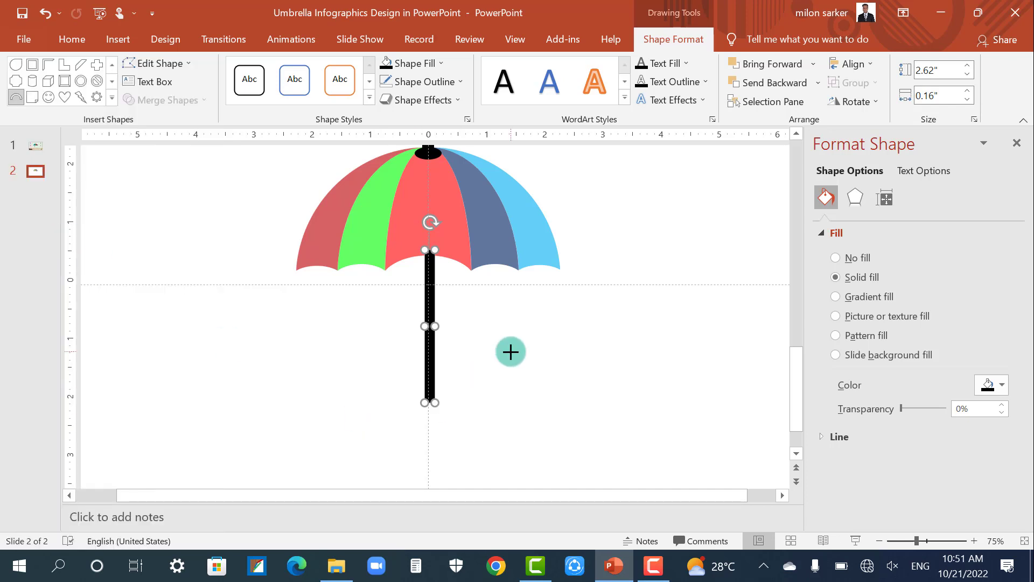
click(511, 351)
mouse_move(538, 324)
mouse_down()
mouse_move(528, 405)
mouse_move(538, 433)
mouse_move(406, 422)
mouse_up()
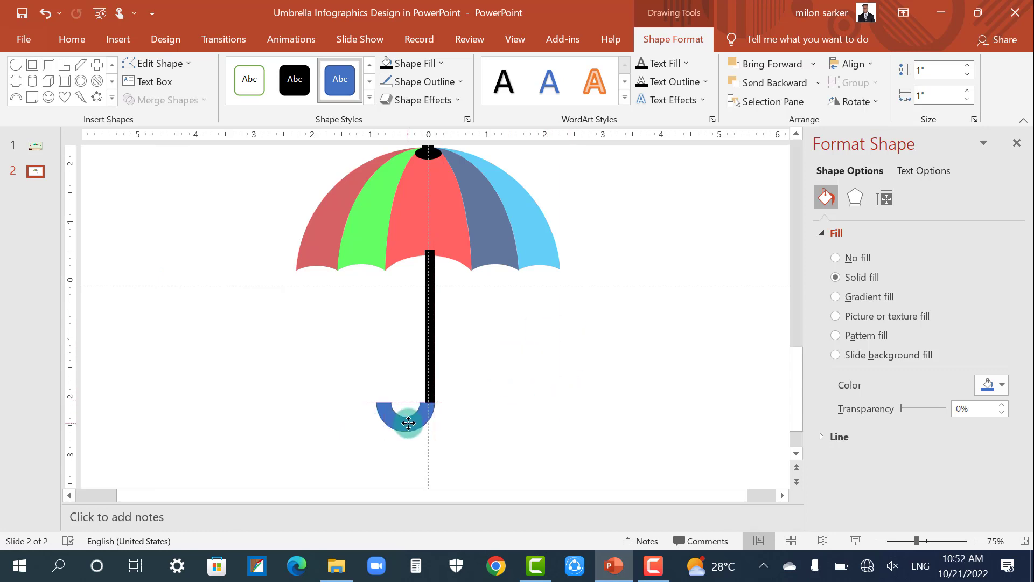
ctrl+scroll(439, 422, up, 5)
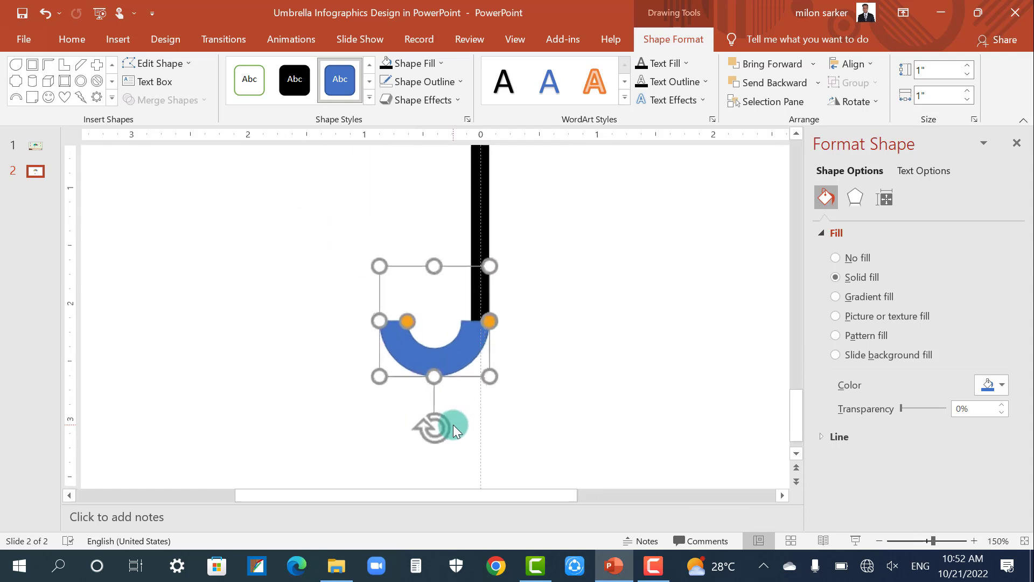
click(386, 63)
click(441, 63)
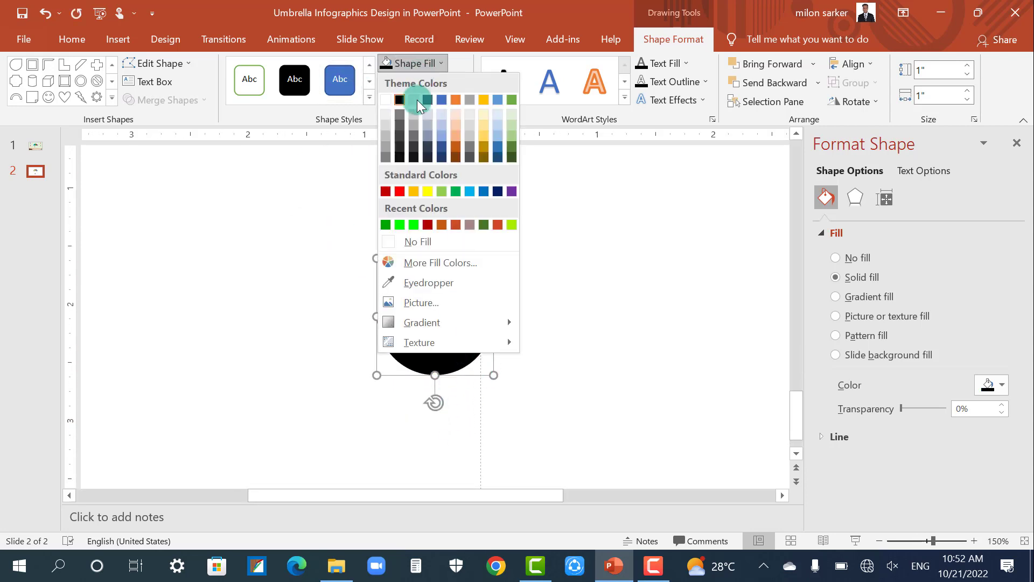
click(388, 189)
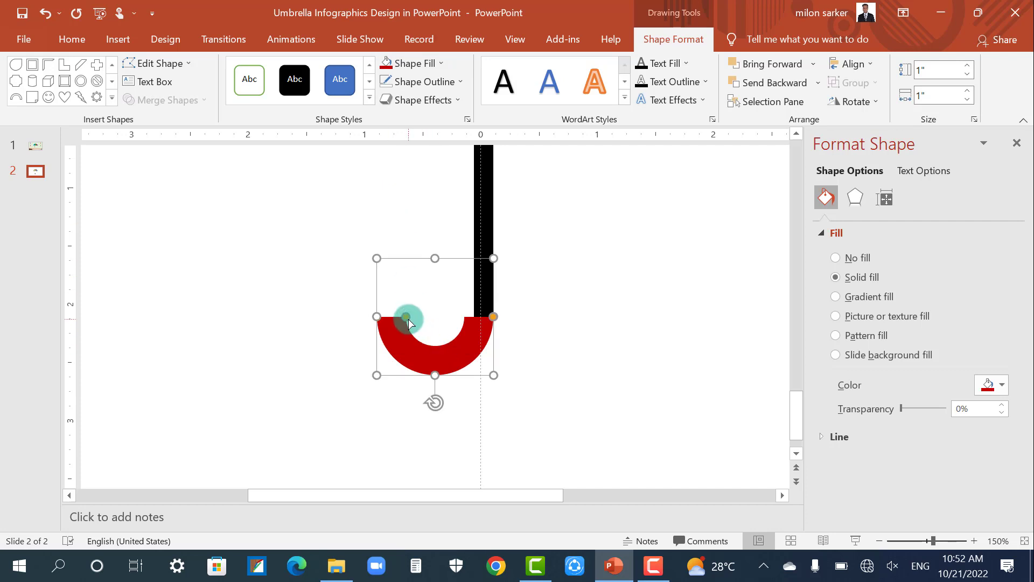
Attach the red hook to the bottom of the shaft and group the two together
drag(406, 317, 396, 314)
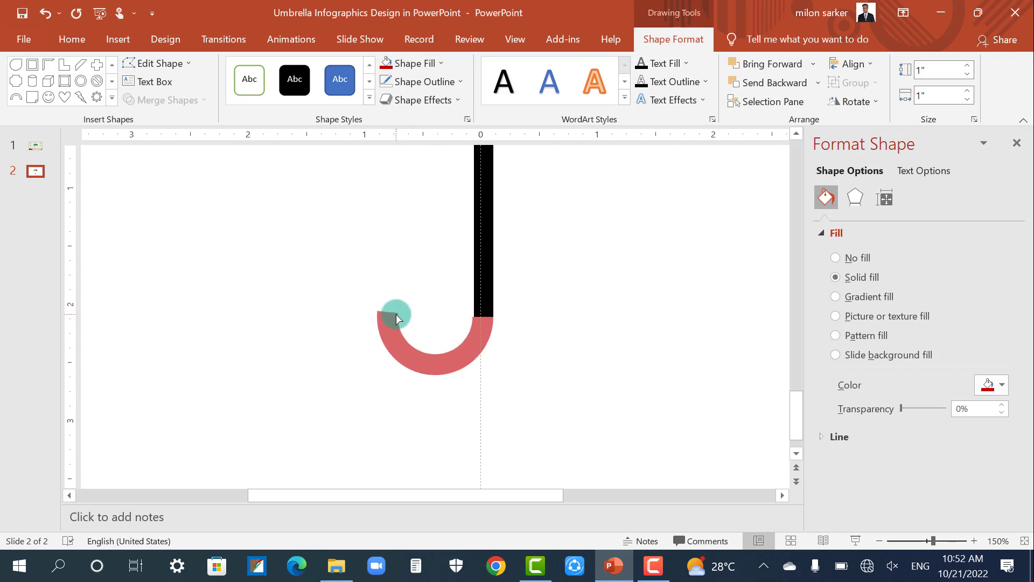
drag(396, 315, 395, 315)
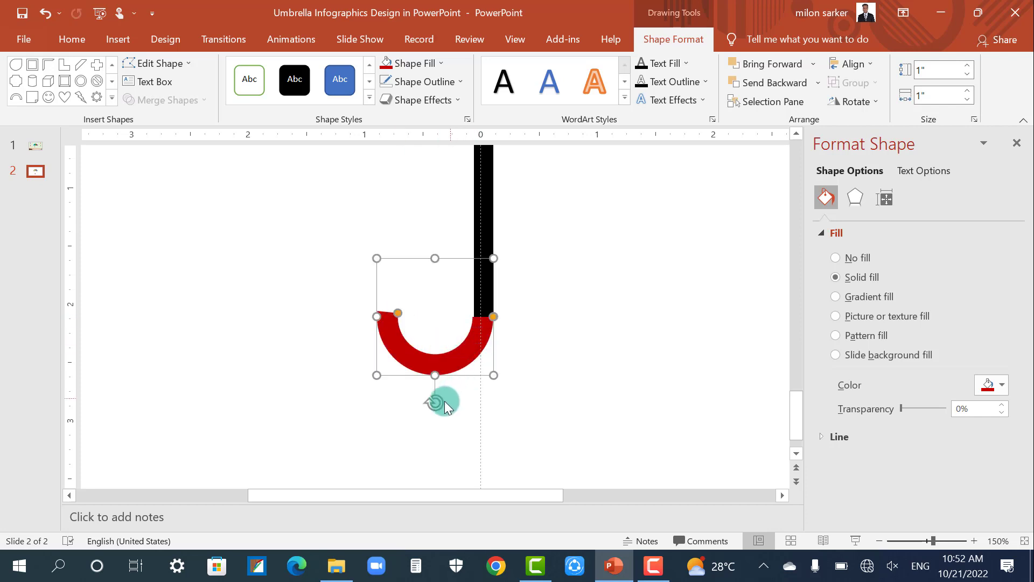
drag(434, 401, 435, 401)
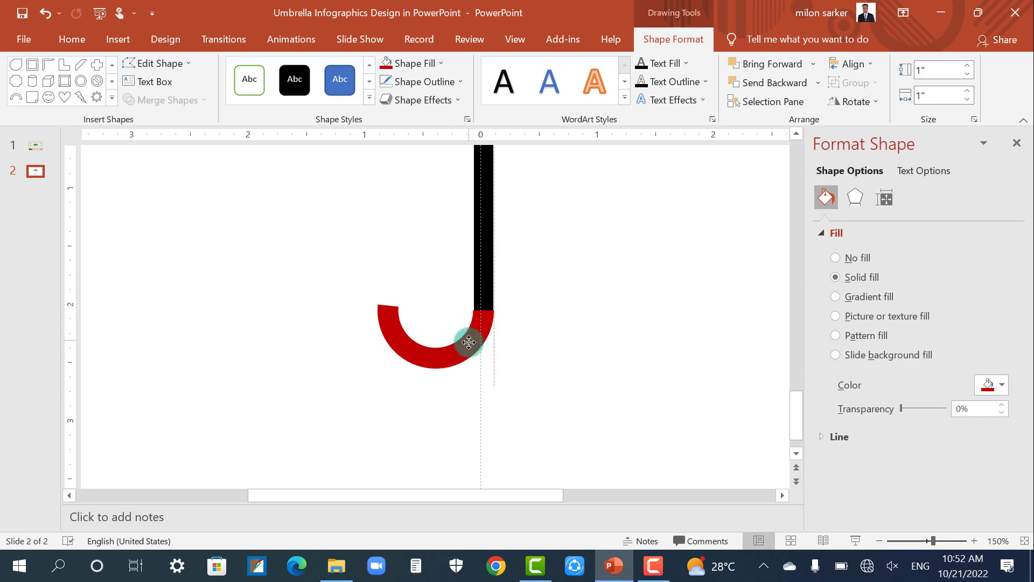
shift+click(489, 218)
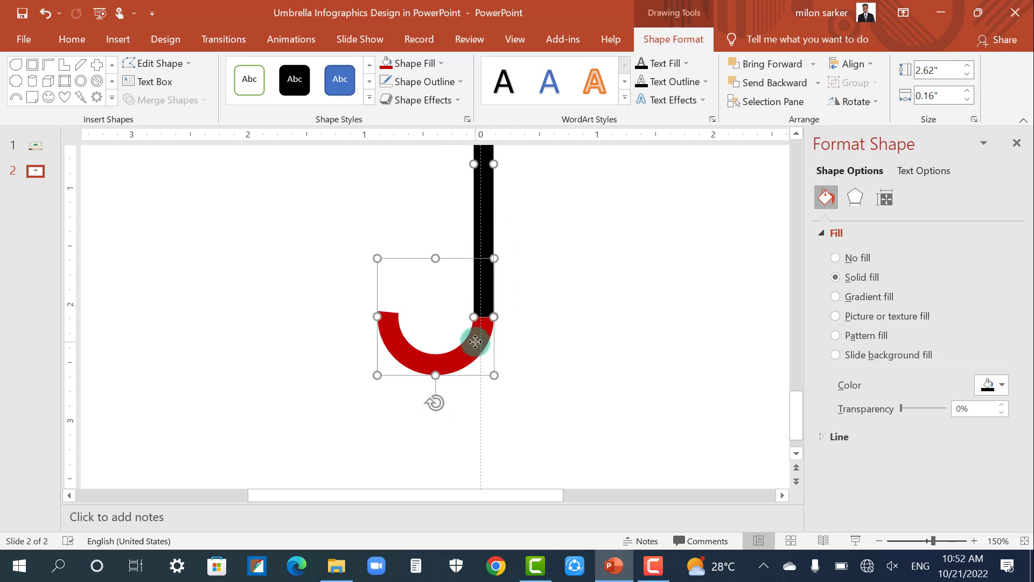
scroll(527, 351, down, 5)
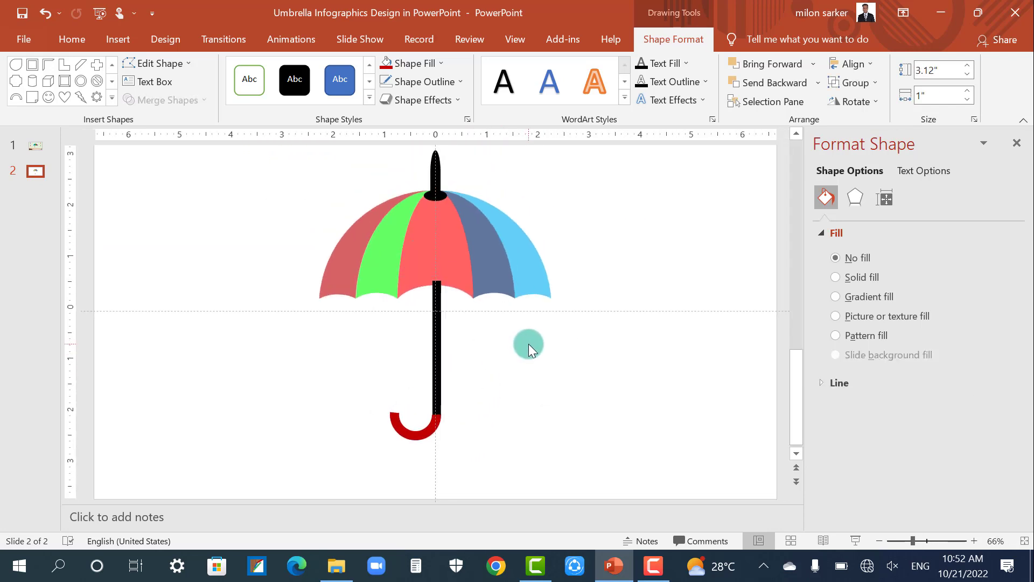
key(ctrl+g)
Send the handle group to the back, behind the canopy panels
right_click(439, 349)
click(490, 212)
click(469, 347)
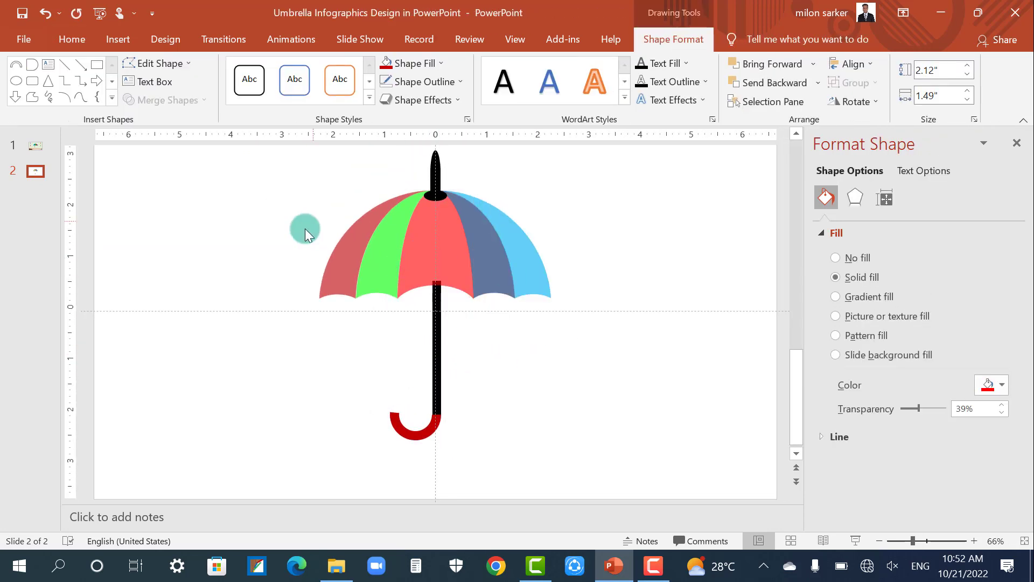
drag(620, 226, 243, 291)
shift+click(381, 254)
shift+click(485, 272)
shift+click(539, 264)
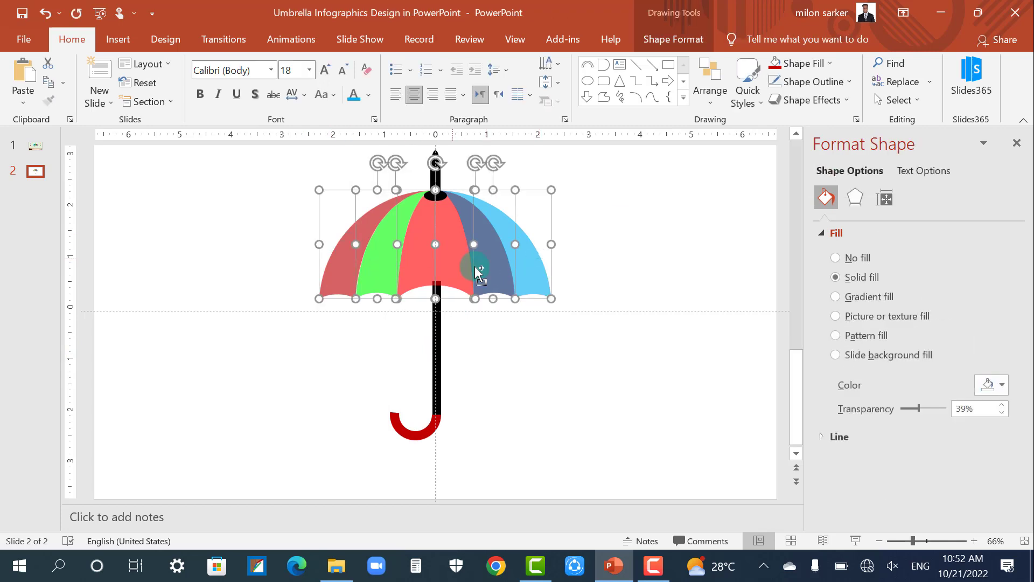
click(641, 405)
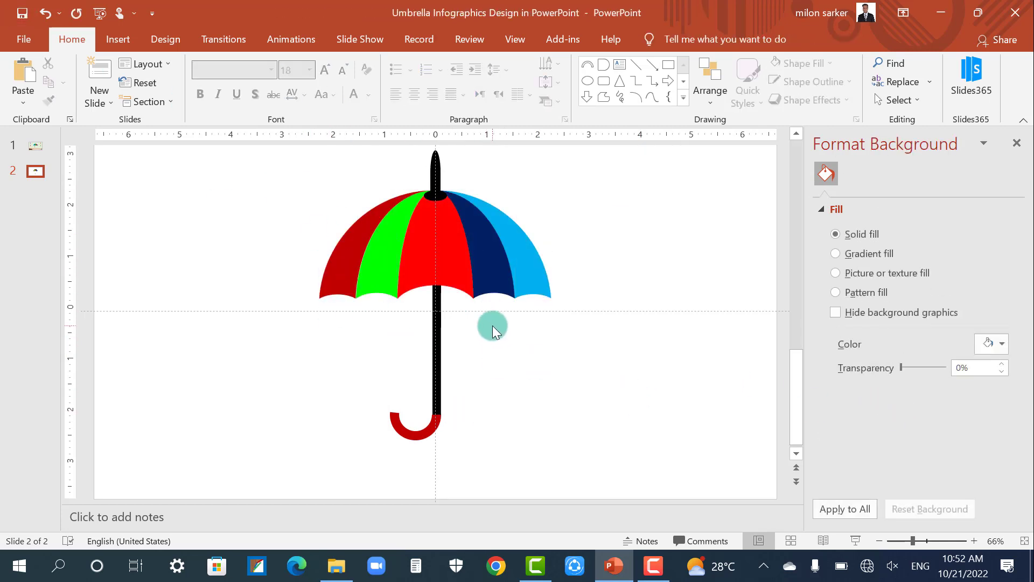
Fill the two right-hand canopy panels light blue and navy
click(497, 278)
click(830, 63)
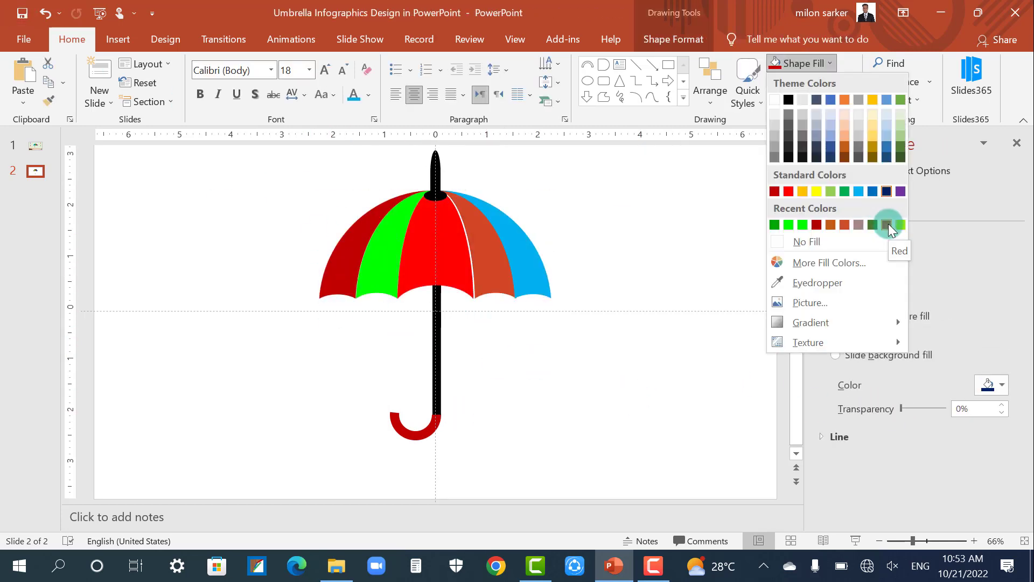
click(582, 330)
click(830, 64)
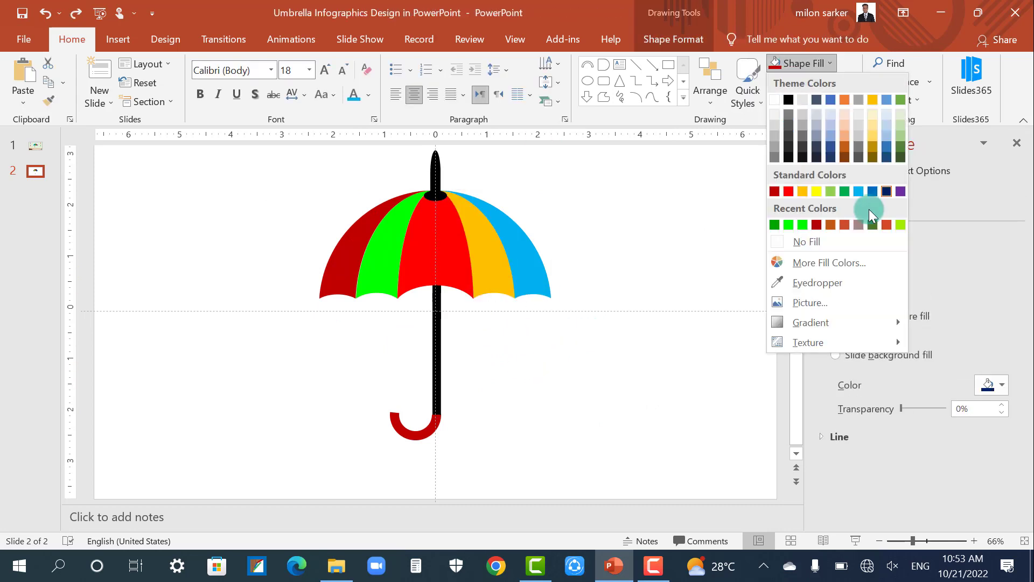
click(859, 191)
click(829, 63)
click(887, 190)
Close the Format Background pane
click(664, 276)
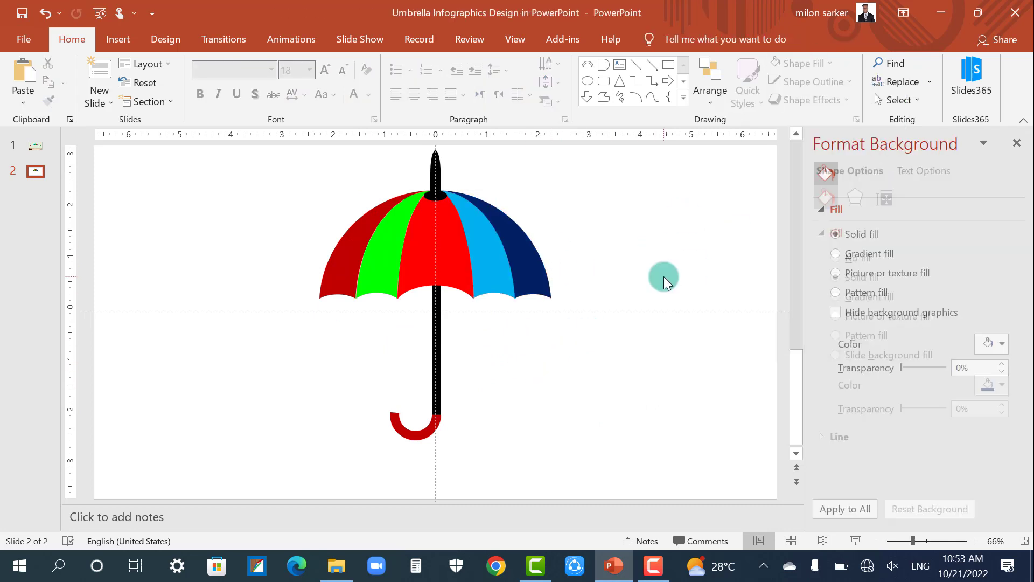
scroll(597, 330, down, 3)
scroll(188, 178, up, 3)
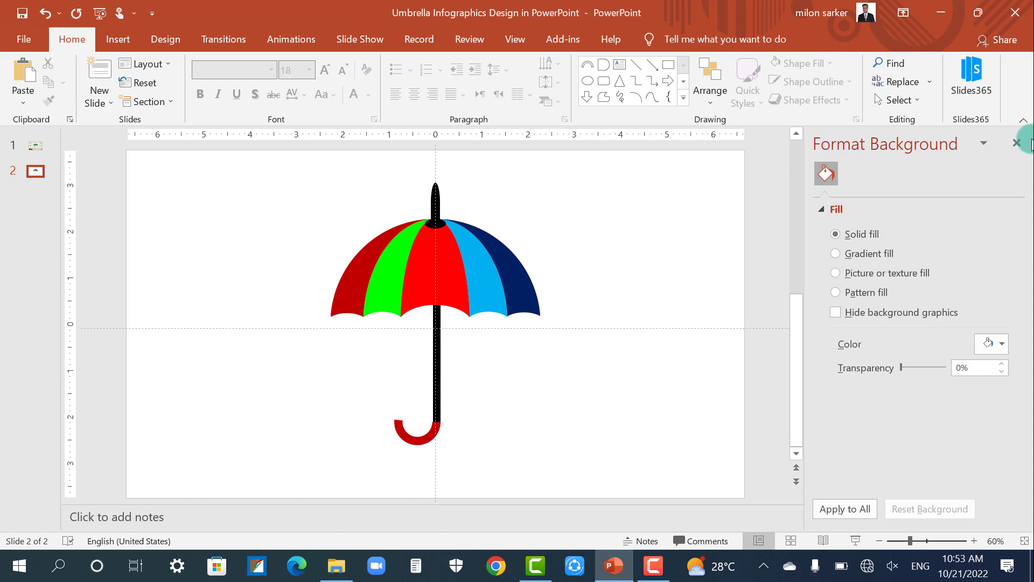
click(1016, 142)
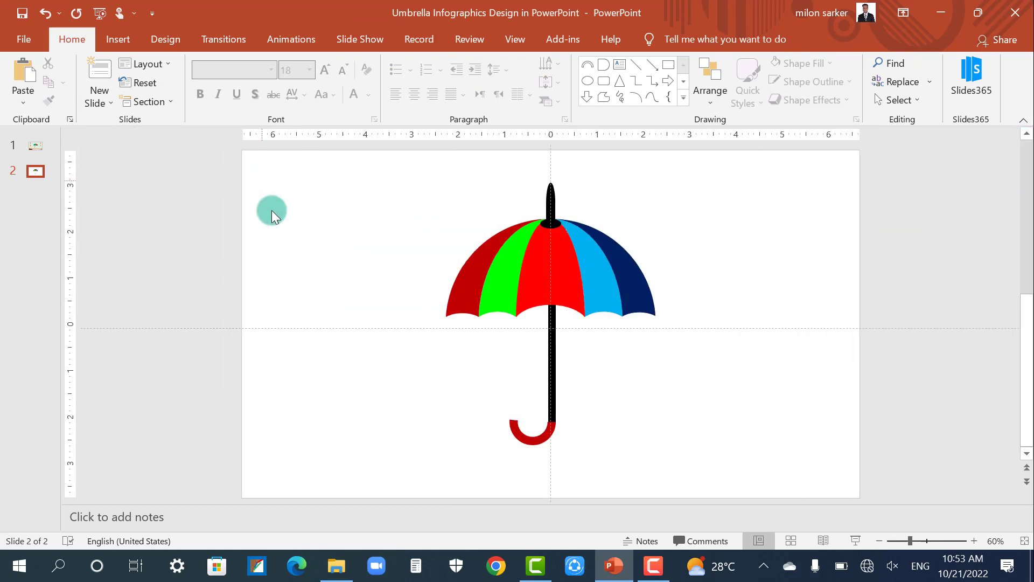
Insert a teardrop shape to the left of the umbrella and begin rotating it
click(683, 97)
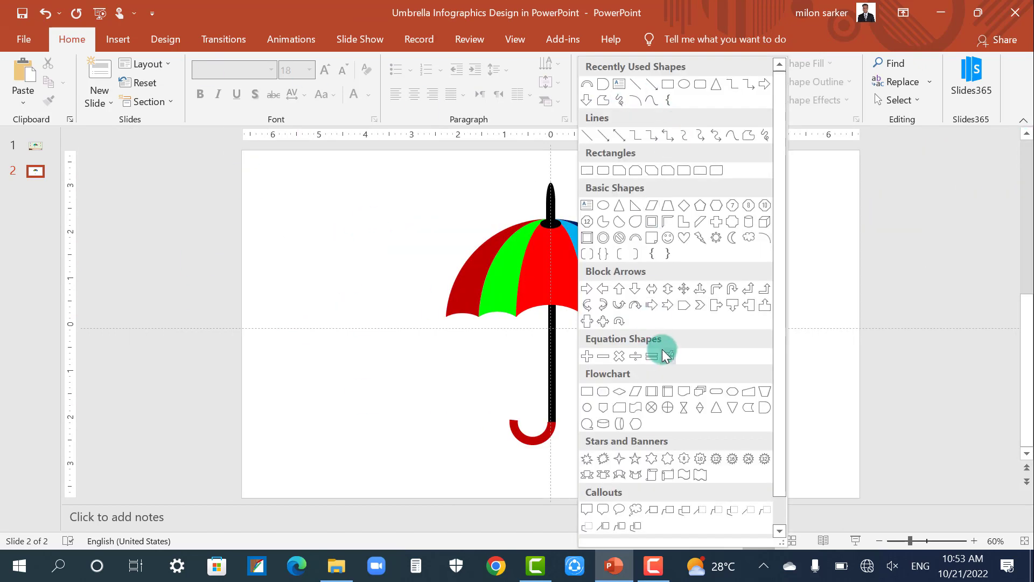
click(637, 224)
click(365, 296)
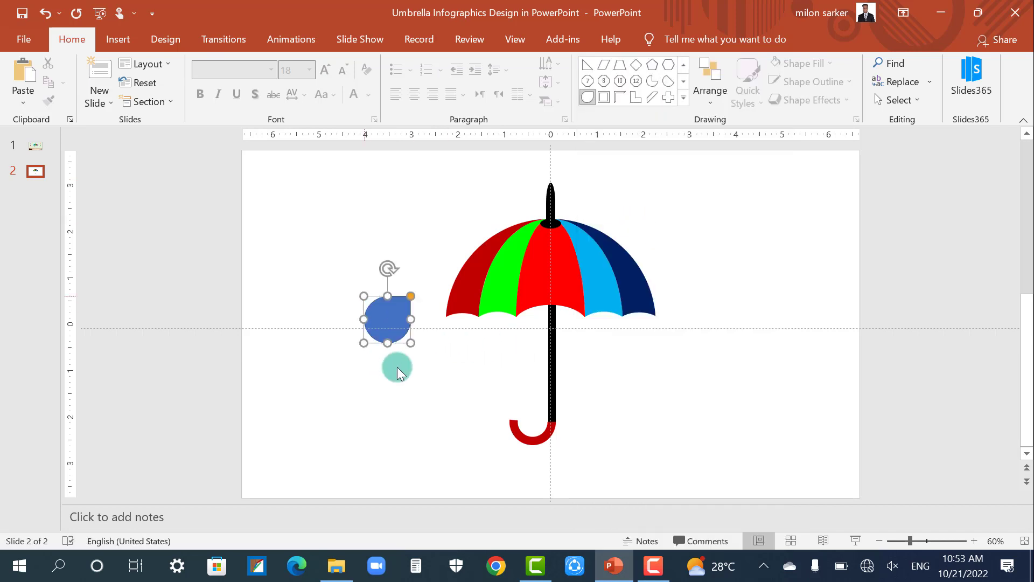
click(865, 105)
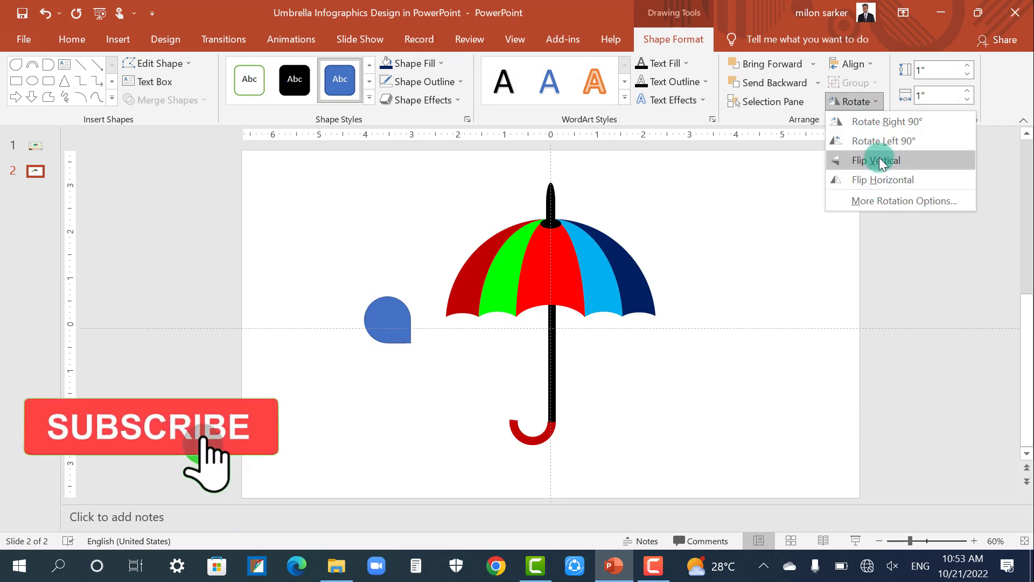
click(404, 364)
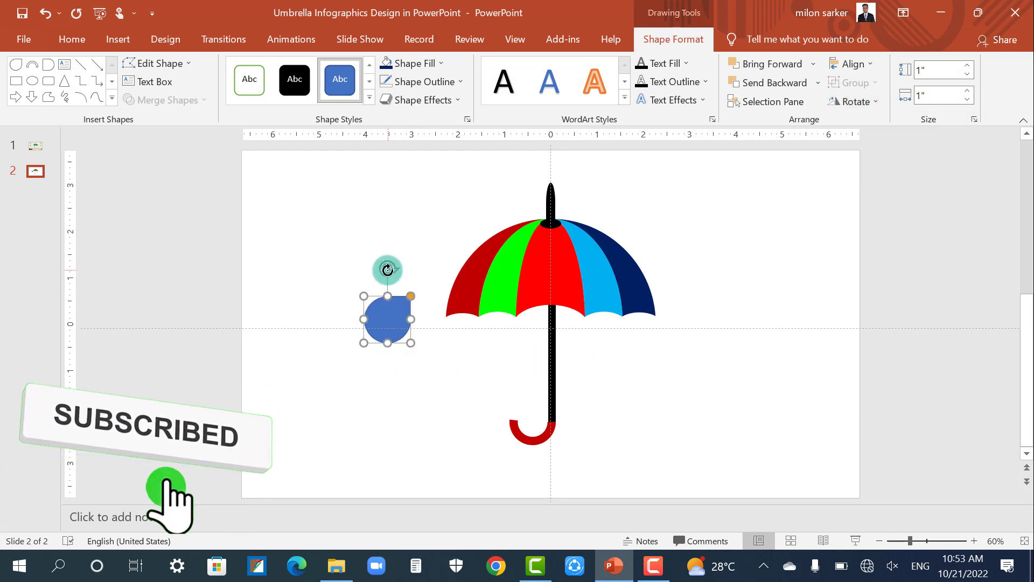
drag(389, 268, 344, 266)
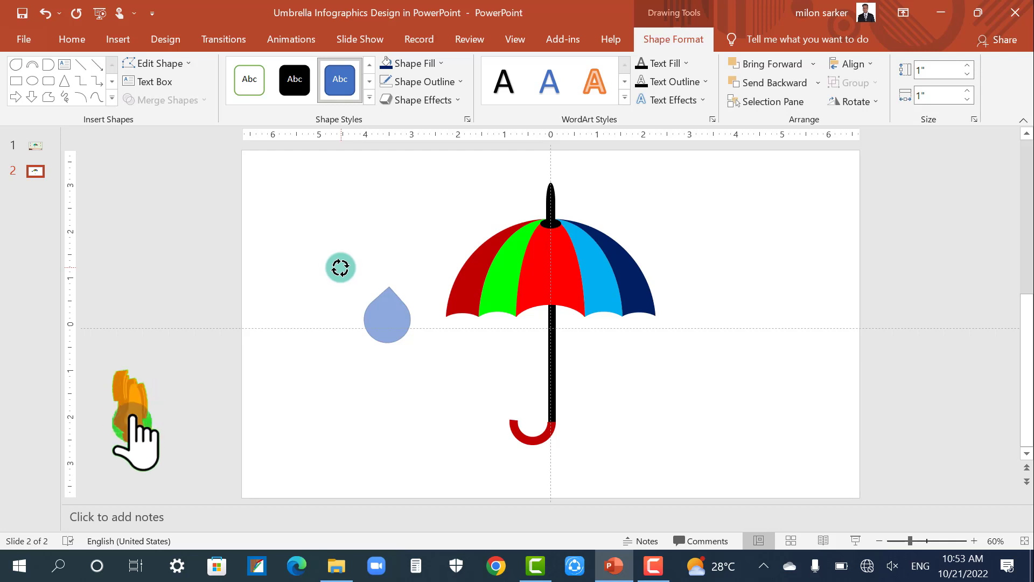
drag(388, 287, 386, 270)
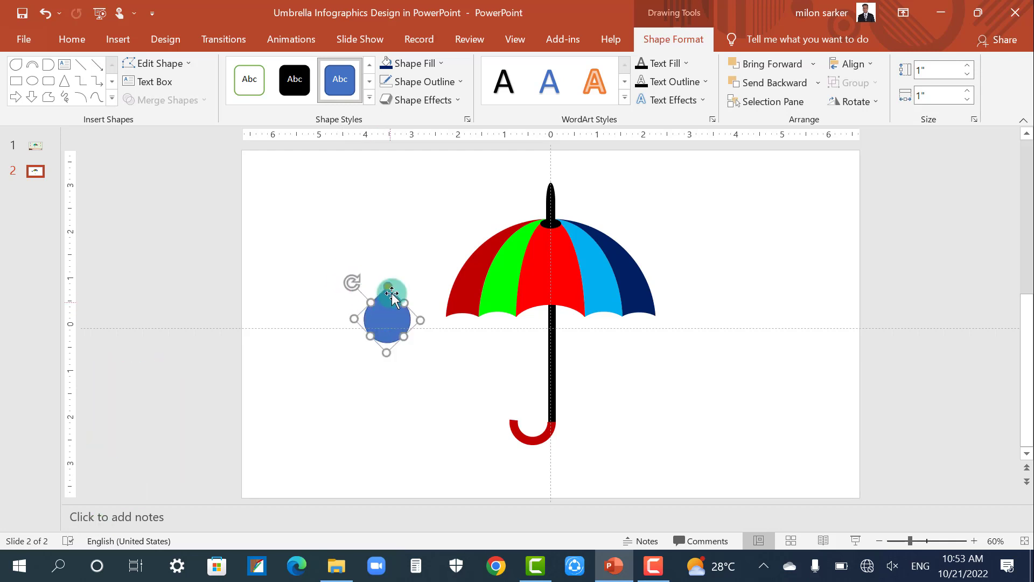
Turn the teardrop's tip downward and position the pin on the umbrella's left side
click(381, 264)
drag(386, 322, 311, 324)
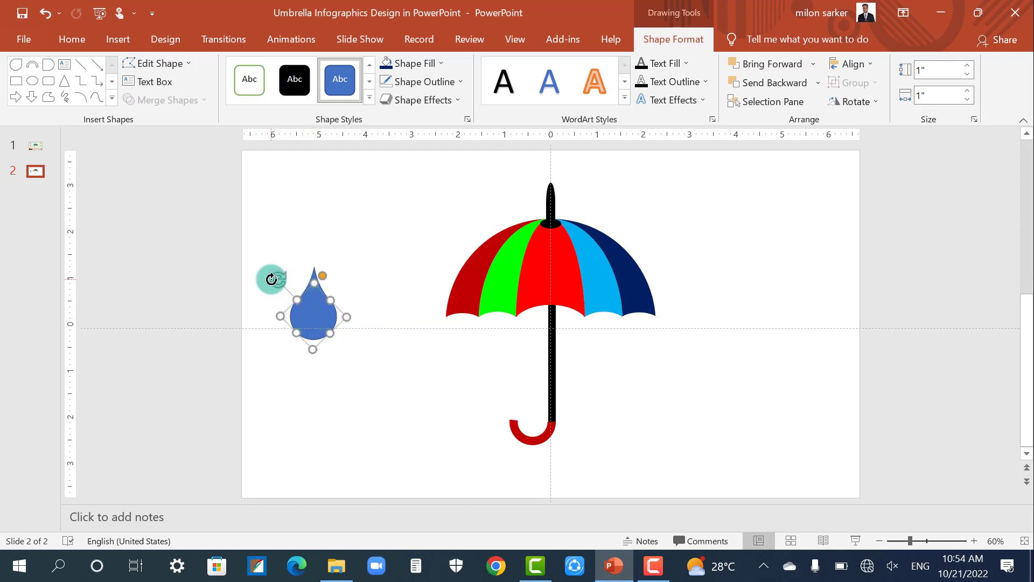
drag(271, 278, 329, 338)
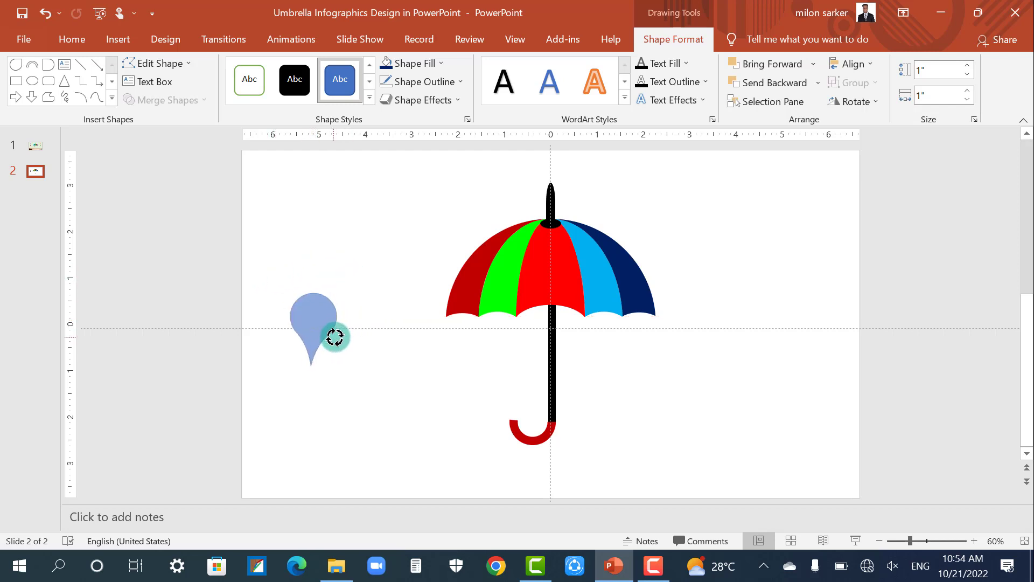
drag(335, 337, 335, 350)
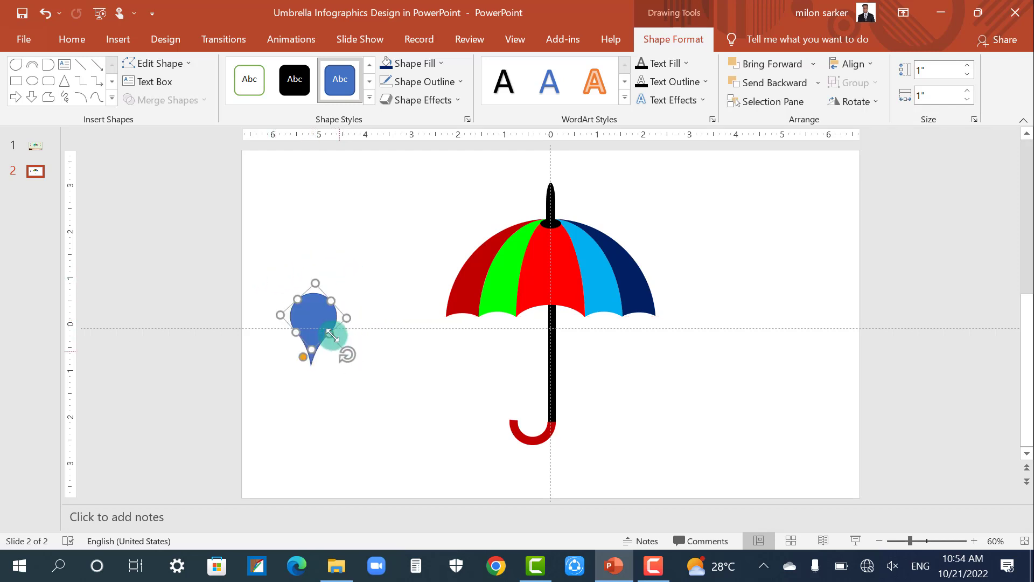
mouse_move(312, 282)
mouse_down()
mouse_move(294, 203)
mouse_move(322, 203)
mouse_move(290, 193)
mouse_up()
Line the pins up in columns and paste subtitle text boxes beneath them
click(311, 246)
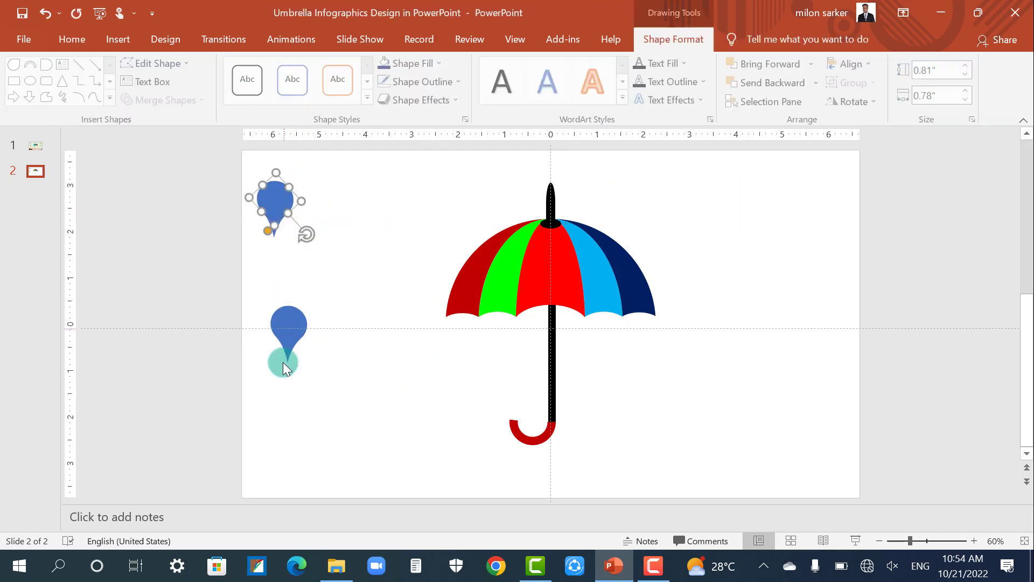
drag(284, 369, 303, 396)
drag(279, 203, 310, 207)
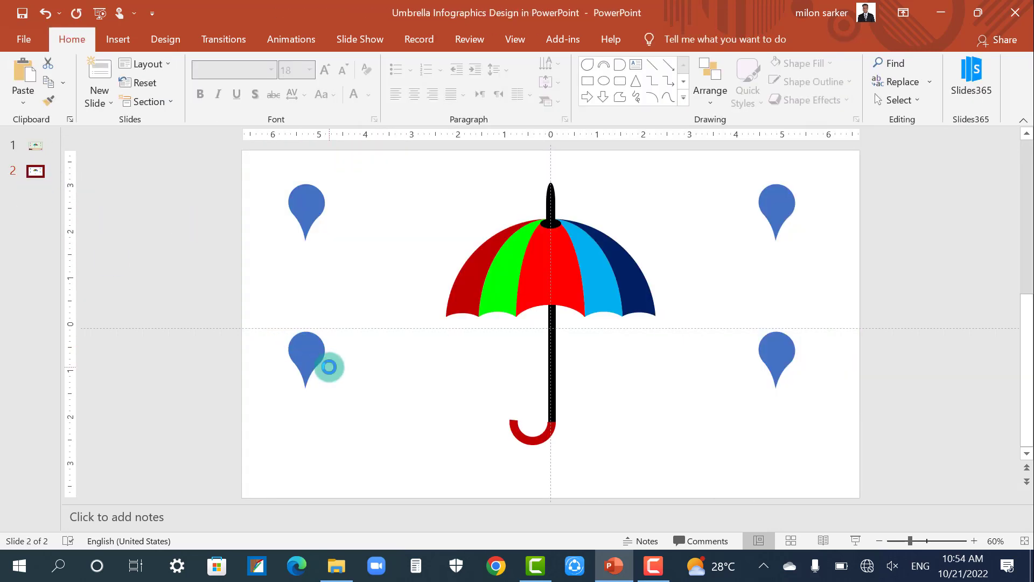
key(ctrl+v)
mouse_move(272, 240)
mouse_down()
mouse_move(281, 401)
mouse_move(793, 405)
mouse_move(751, 251)
mouse_up()
Renumber the subtitle captions to Sub-Title-02, 03 and 04
click(330, 425)
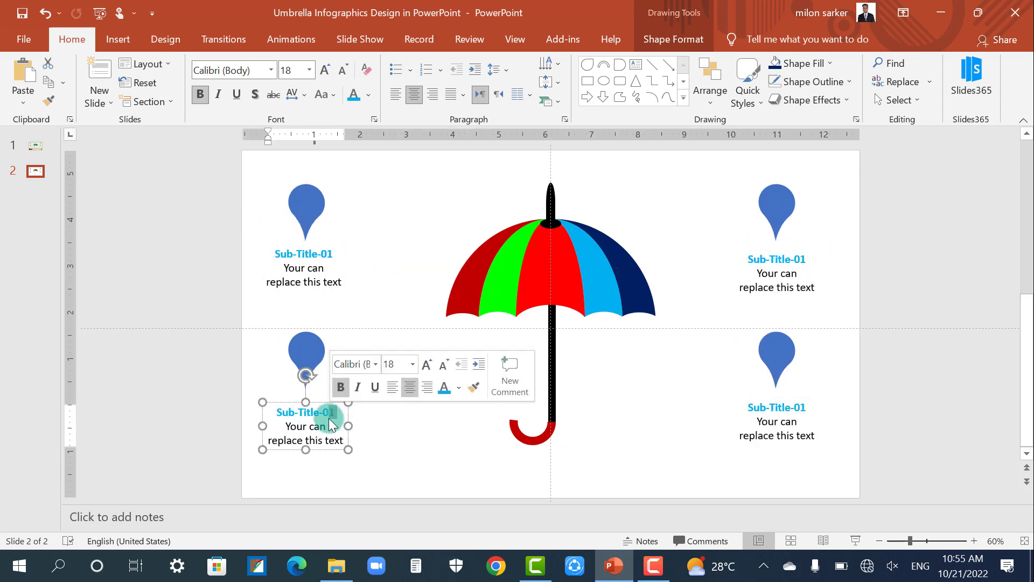
text(2)
click(805, 261)
text(3)
click(805, 409)
text(4)
Fill the pins navy, red, dark green and purple
click(311, 201)
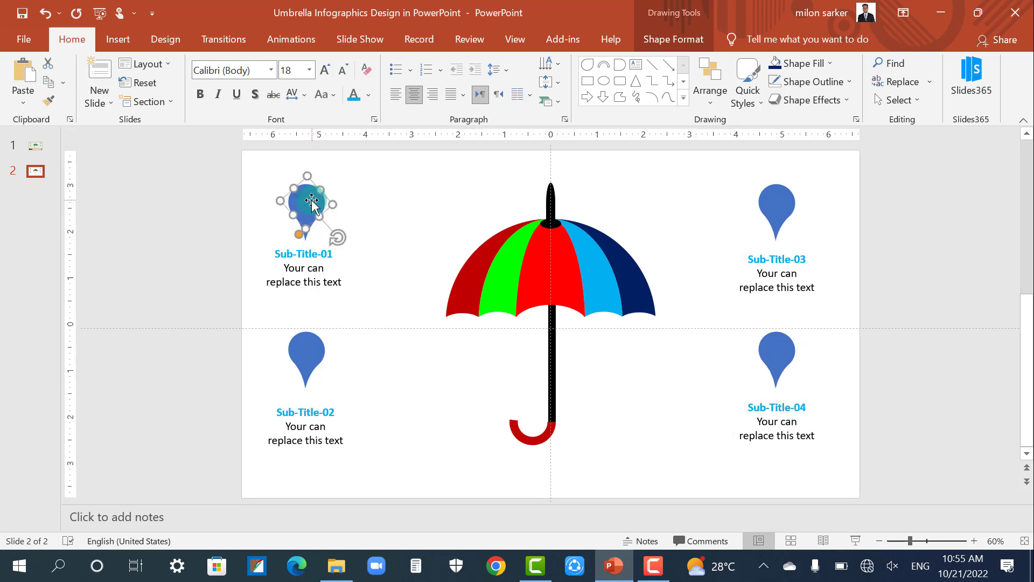
click(306, 356)
click(830, 63)
click(788, 191)
click(776, 207)
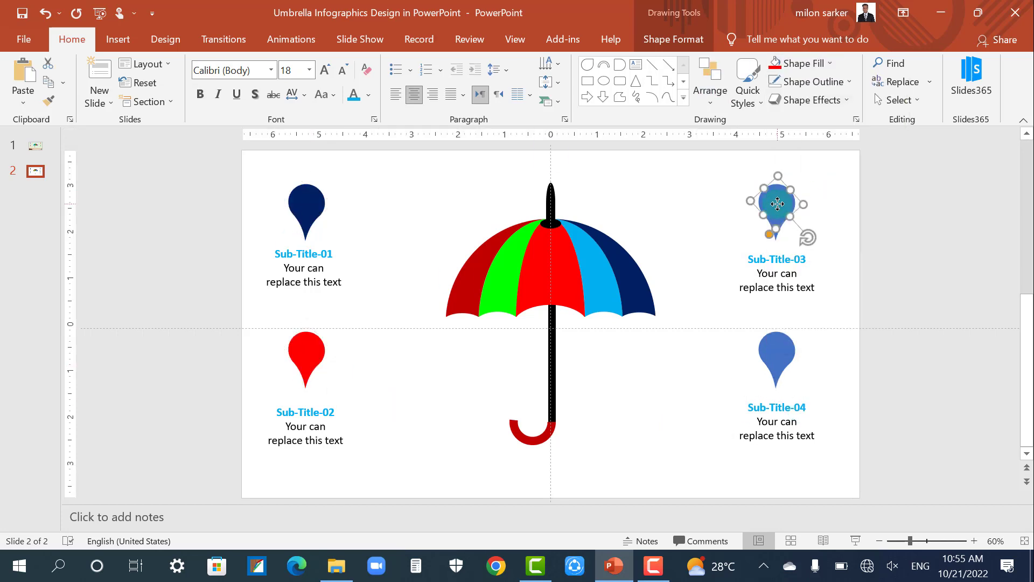
click(830, 63)
click(874, 226)
click(776, 355)
click(830, 63)
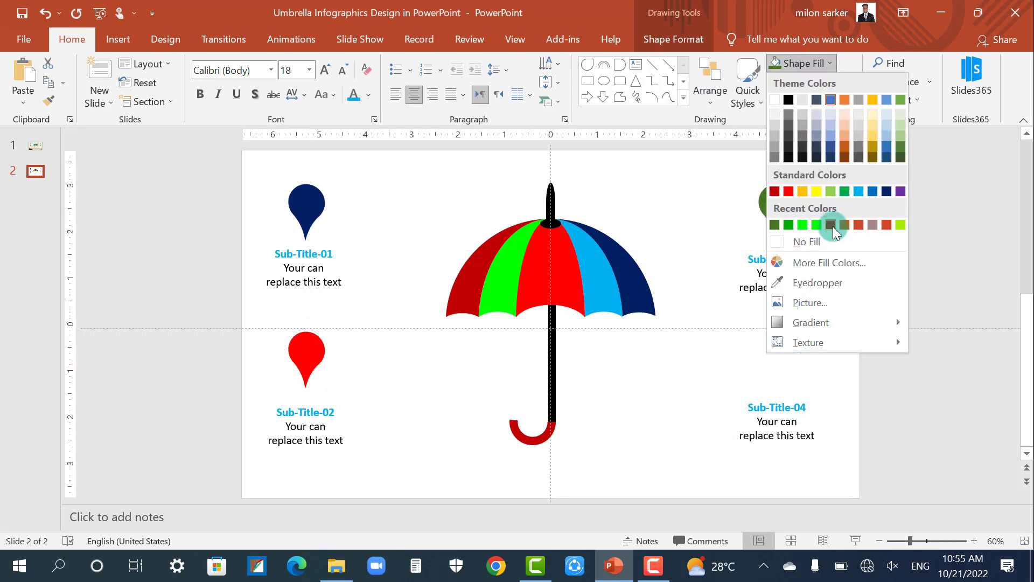
click(903, 191)
Repeat the purple fill on the rightmost canopy panel and change the bottom-left pin to dark red
click(634, 269)
key(F4)
click(710, 277)
click(775, 351)
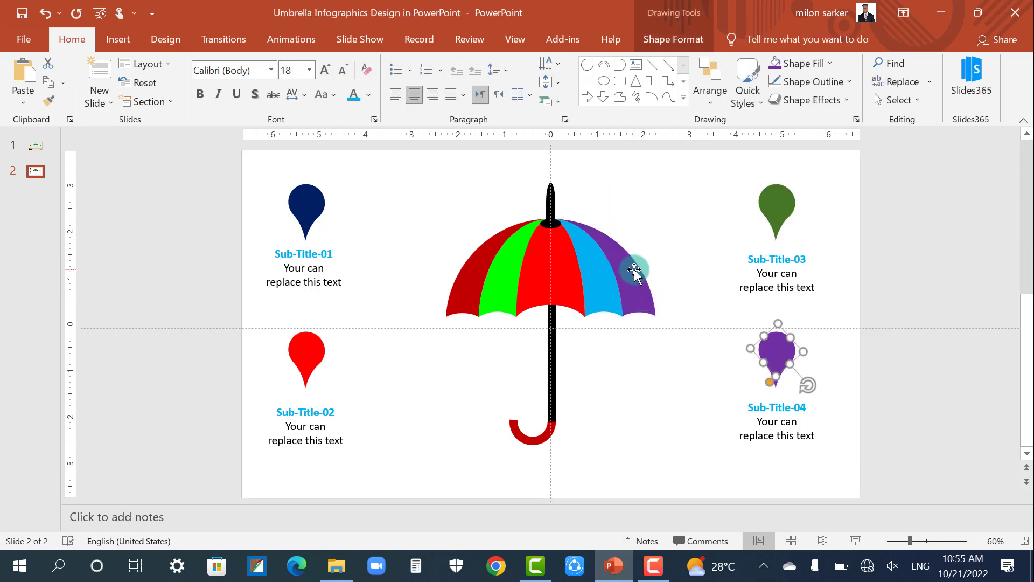
click(301, 353)
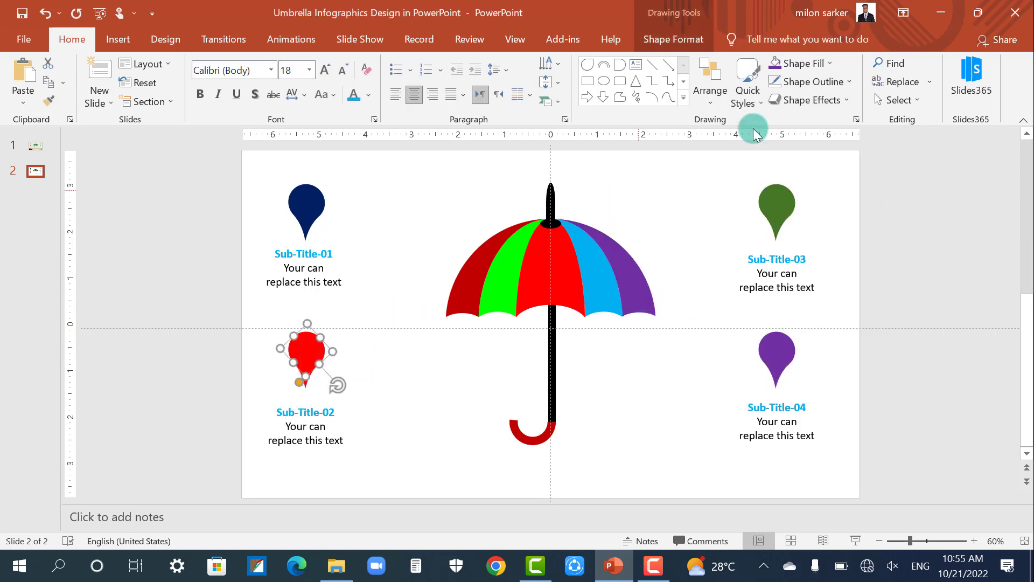
click(803, 63)
click(774, 192)
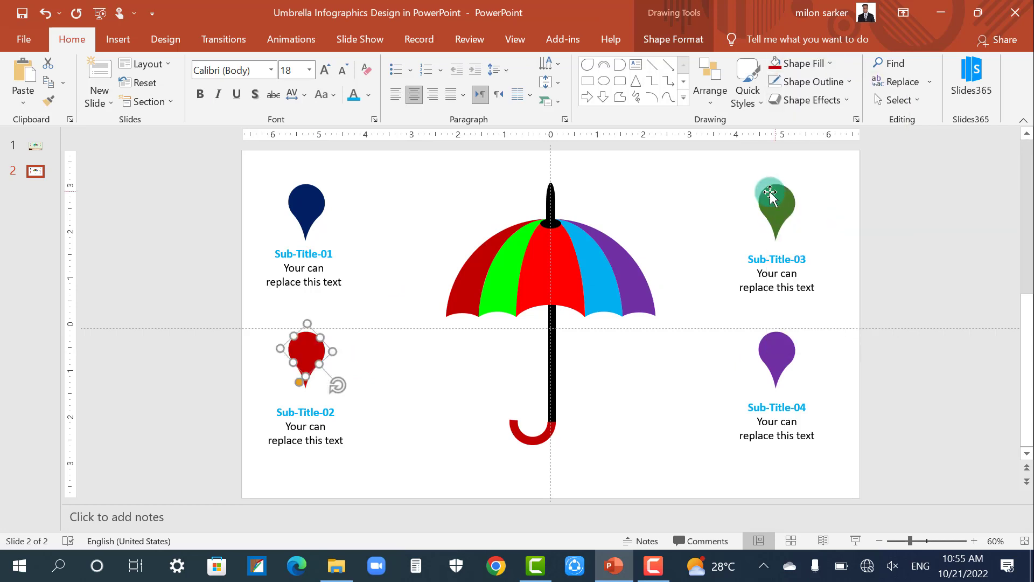
click(658, 227)
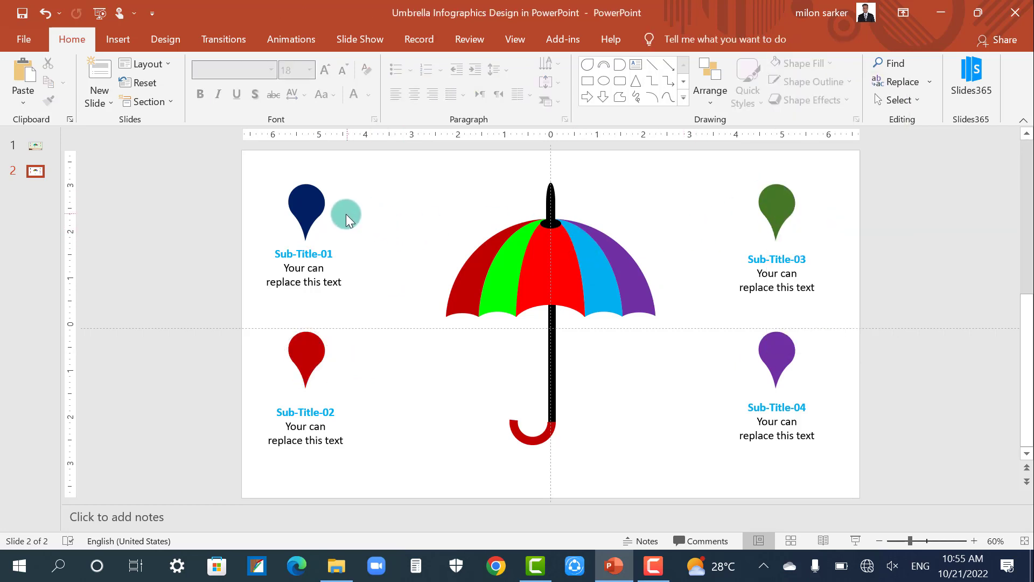
Draw a small teardrop above the umbrella's left side and rotate it to point downward
click(587, 66)
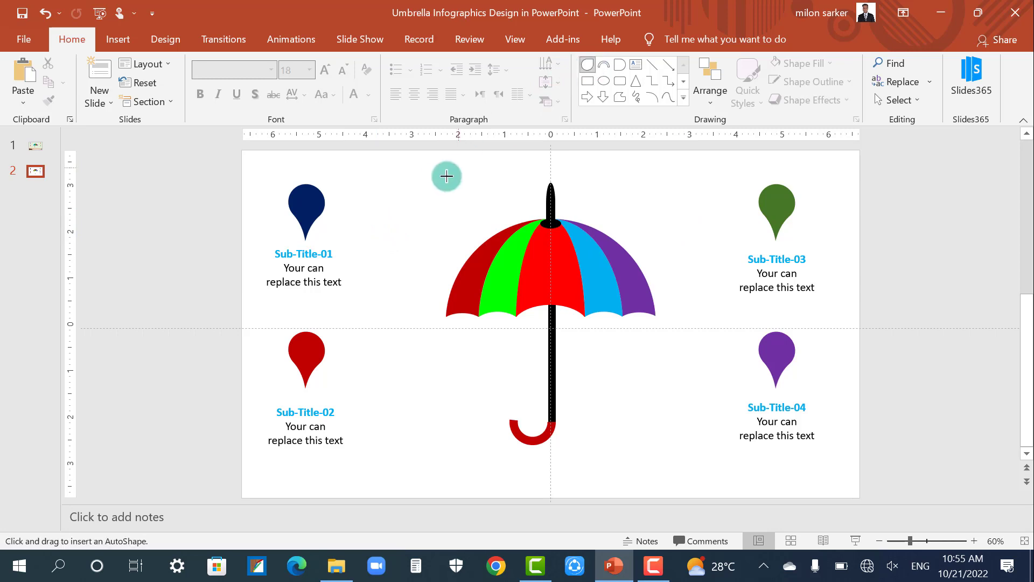
mouse_move(434, 177)
mouse_down()
mouse_move(482, 225)
mouse_move(464, 206)
mouse_up()
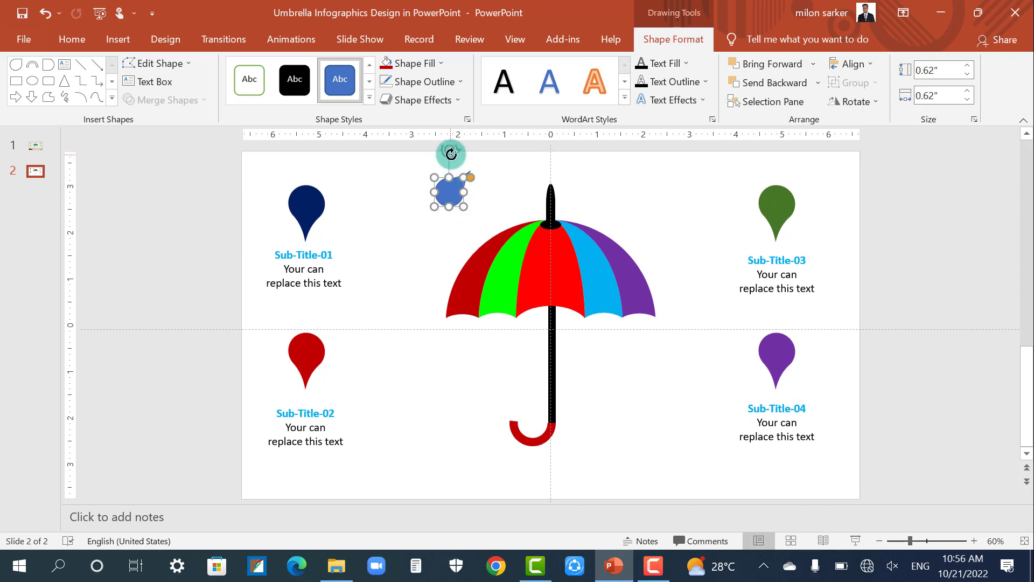
drag(450, 150, 467, 189)
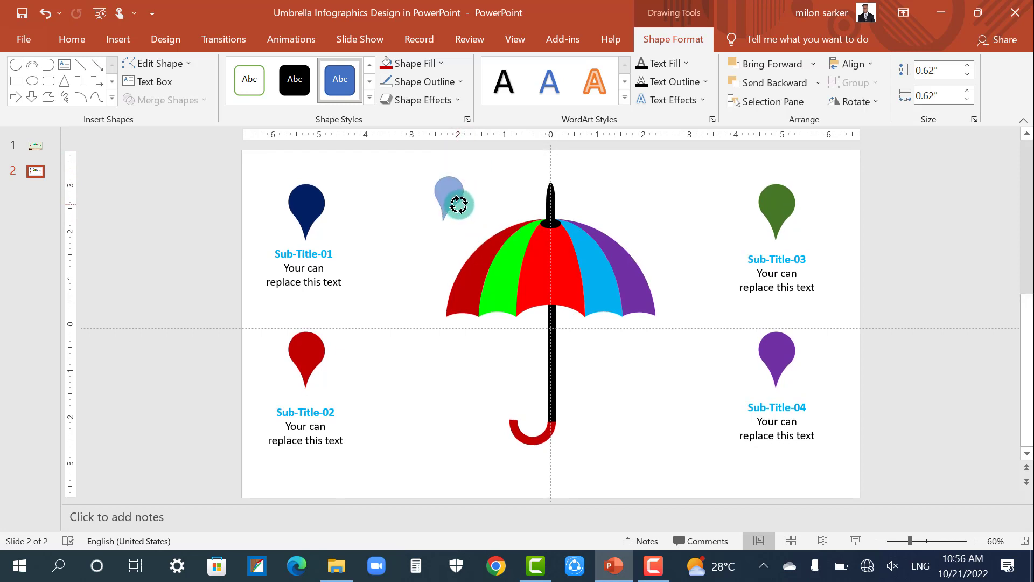
drag(459, 205, 471, 171)
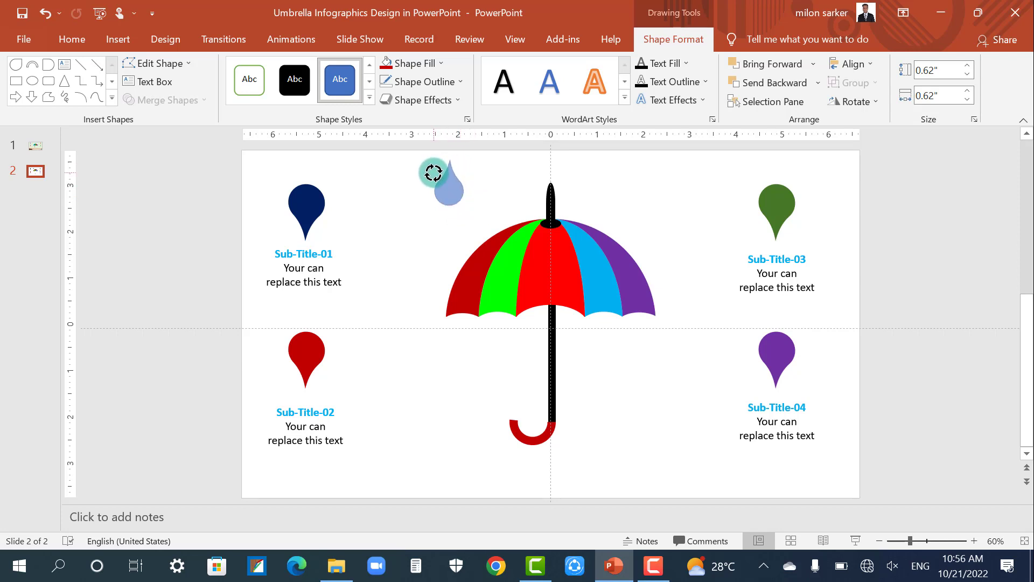
drag(434, 172, 434, 172)
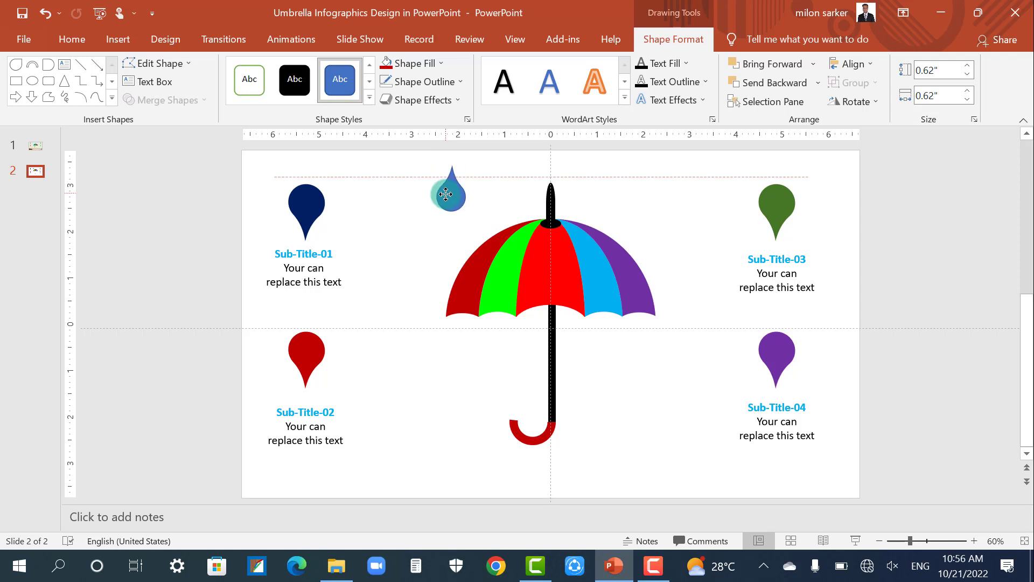
Fill the drop grey with a radial gradient and Ctrl+drag copies into a row above the canopy
click(669, 63)
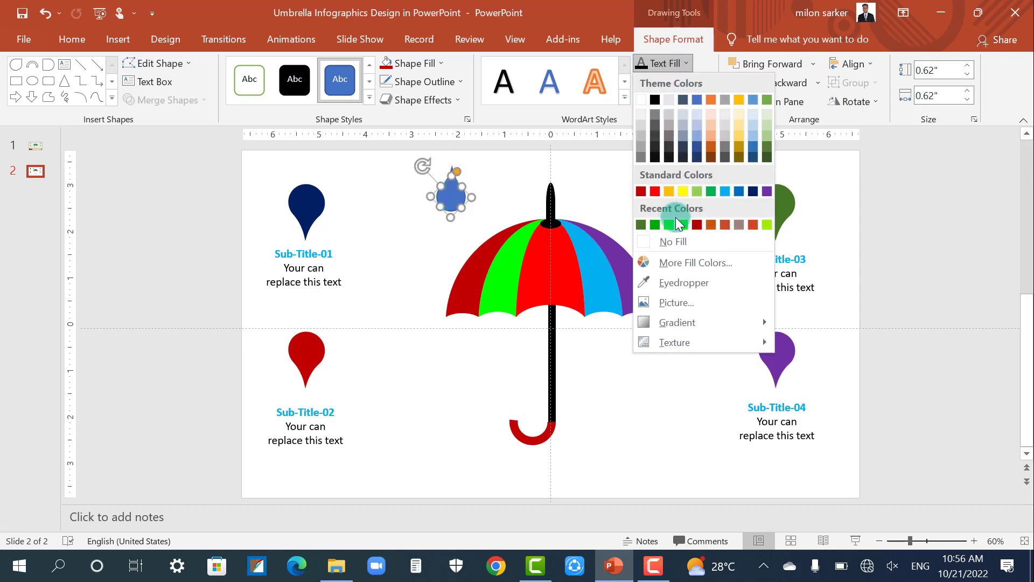
click(641, 148)
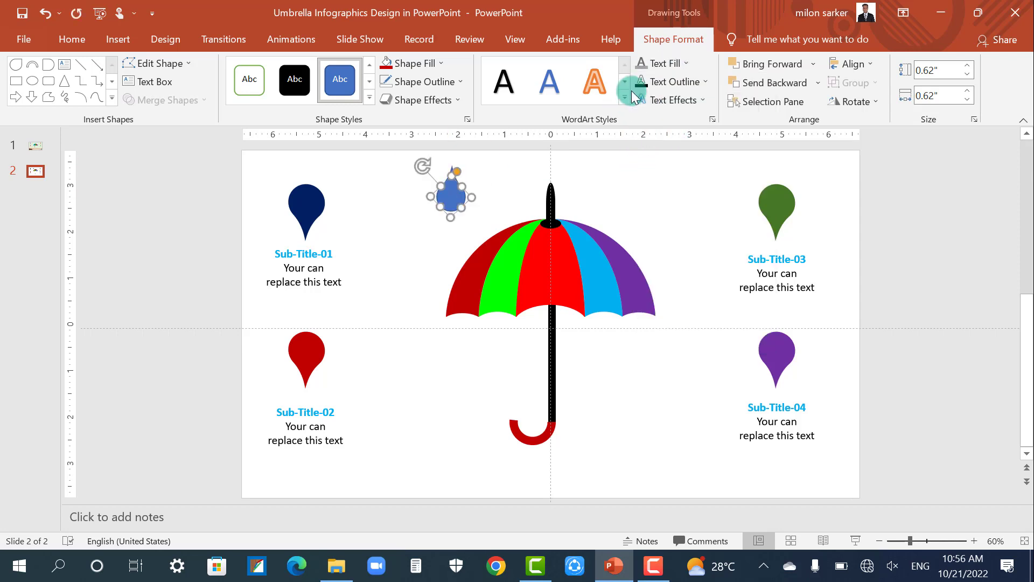
click(408, 64)
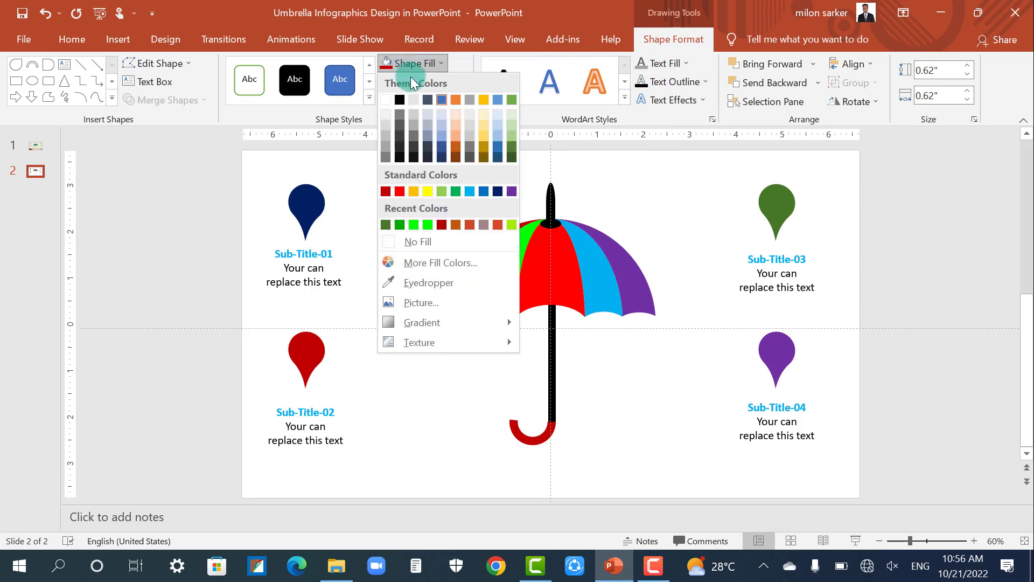
click(384, 124)
click(437, 66)
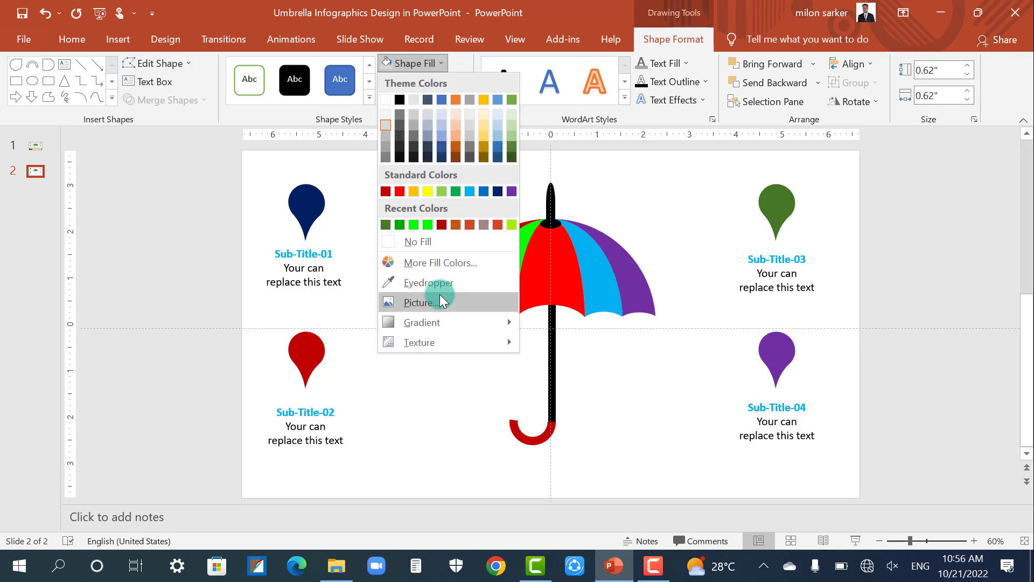
mouse_move(422, 322)
click(590, 441)
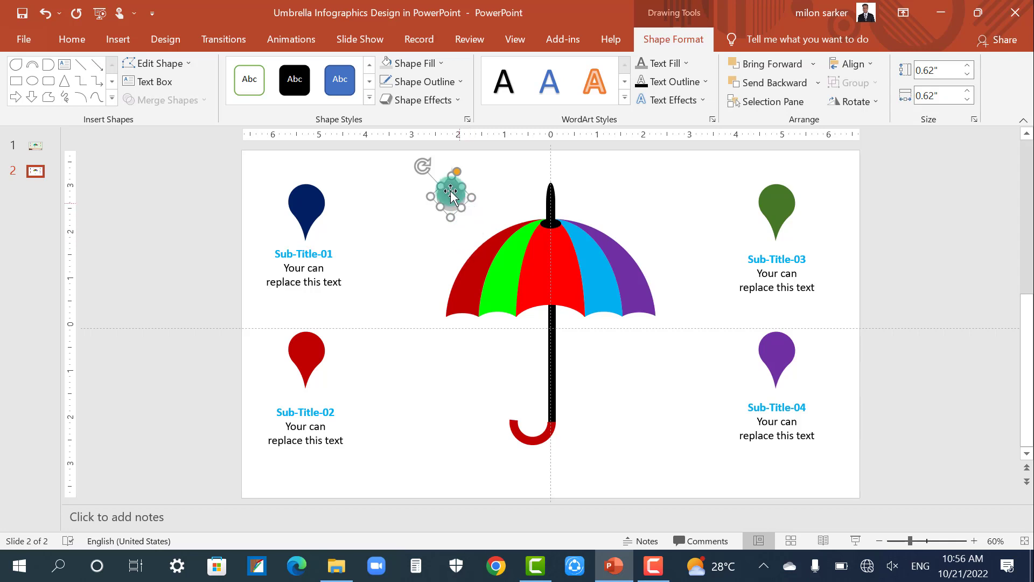
mouse_move(455, 197)
mouse_down()
mouse_move(494, 185)
mouse_move(485, 185)
mouse_move(605, 180)
mouse_move(533, 213)
mouse_up()
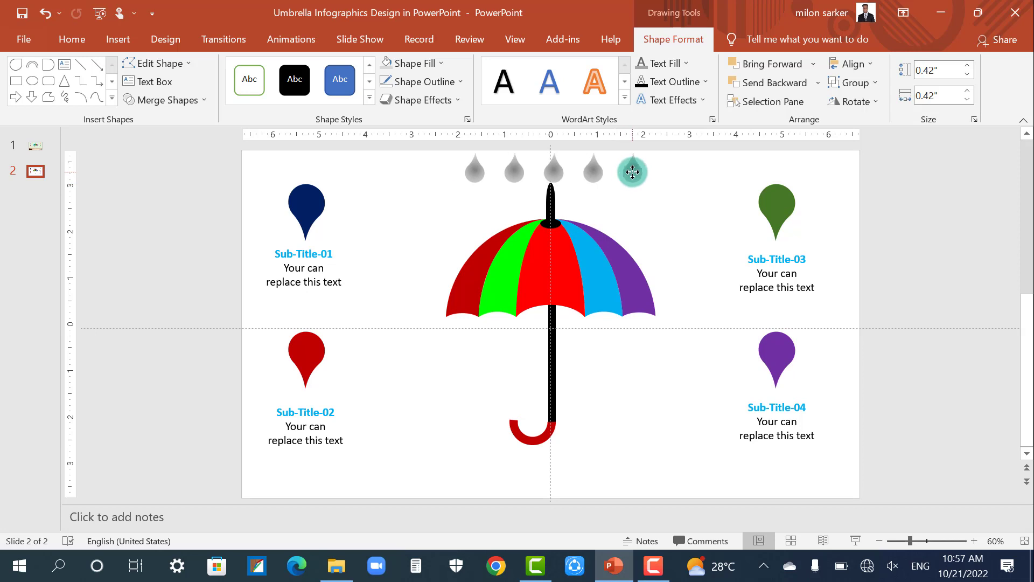
click(854, 101)
Flip the drops vertically, duplicate the row, and start moving drops around the canopy
click(877, 178)
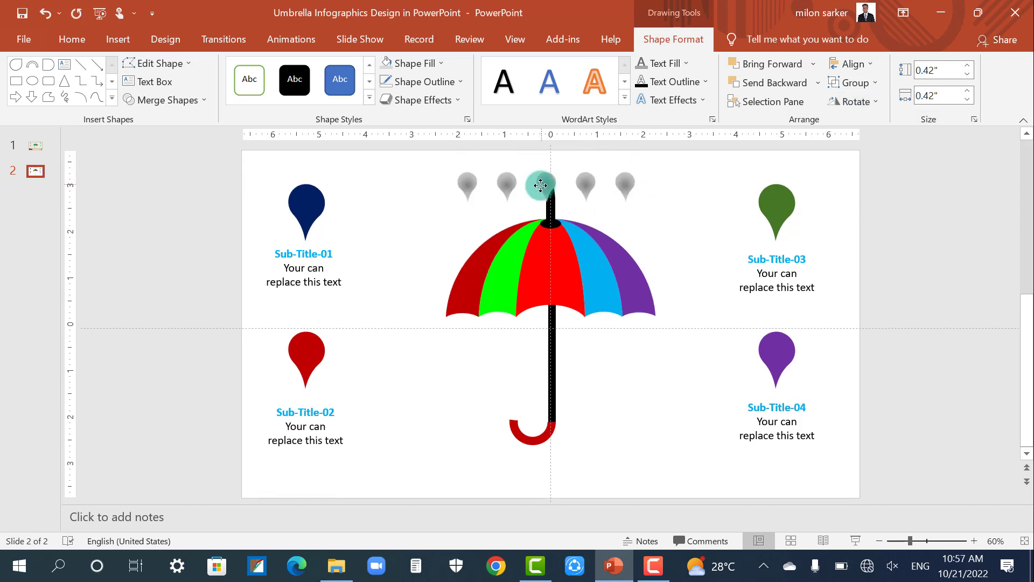
mouse_move(538, 184)
mouse_down()
mouse_move(569, 200)
mouse_move(524, 199)
mouse_up()
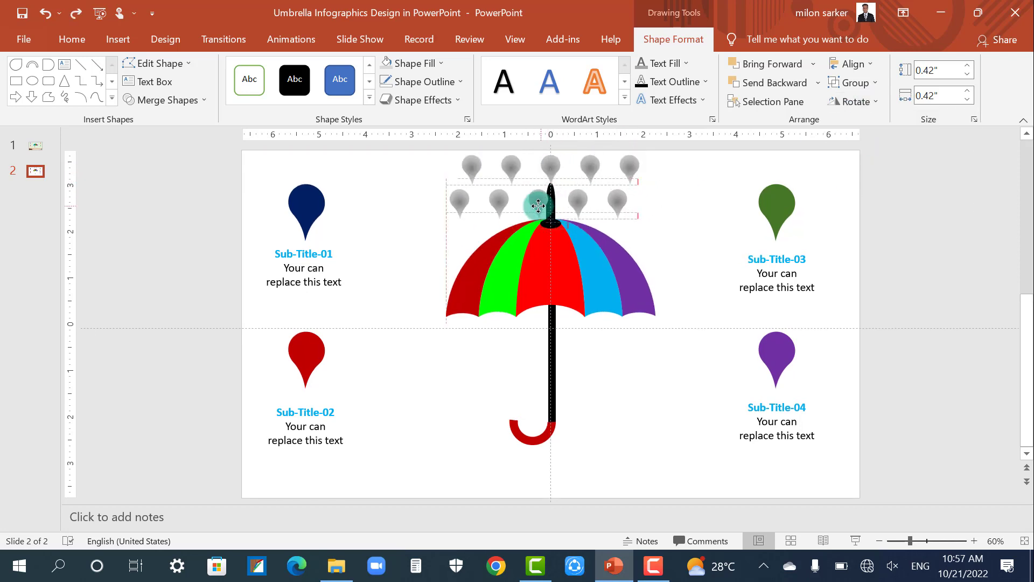
drag(593, 166, 613, 220)
mouse_move(527, 203)
mouse_down()
mouse_move(529, 220)
mouse_move(489, 216)
mouse_move(444, 236)
mouse_up()
mouse_move(508, 169)
mouse_down()
mouse_move(507, 184)
mouse_move(474, 189)
mouse_up()
mouse_move(567, 191)
mouse_down()
mouse_move(582, 167)
mouse_move(581, 198)
mouse_up()
drag(550, 165, 498, 172)
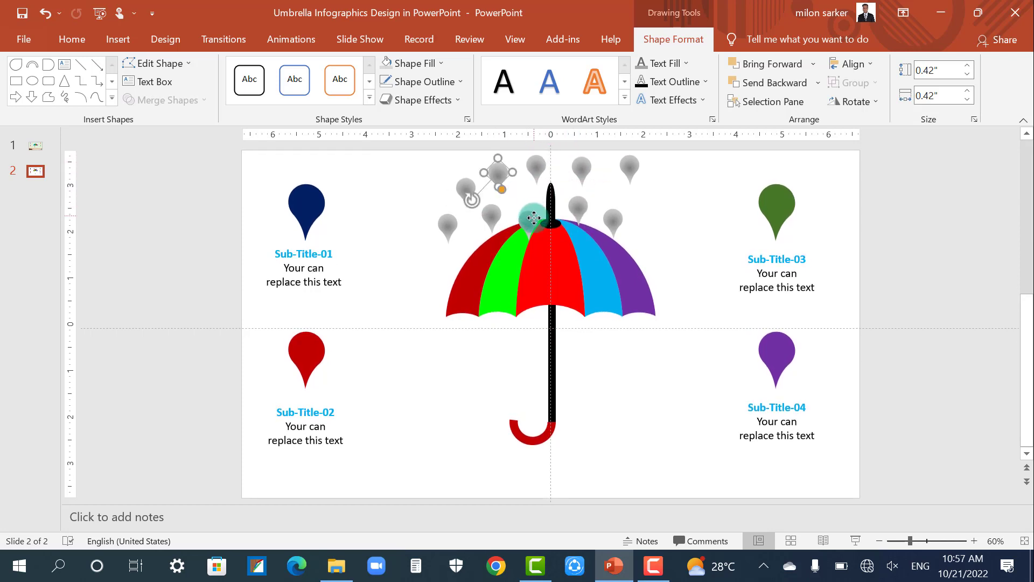
Scatter the remaining drops irregularly above the canopy and select them all, excluding the umbrella tip
drag(529, 221, 531, 203)
drag(448, 227, 468, 238)
drag(613, 218, 612, 237)
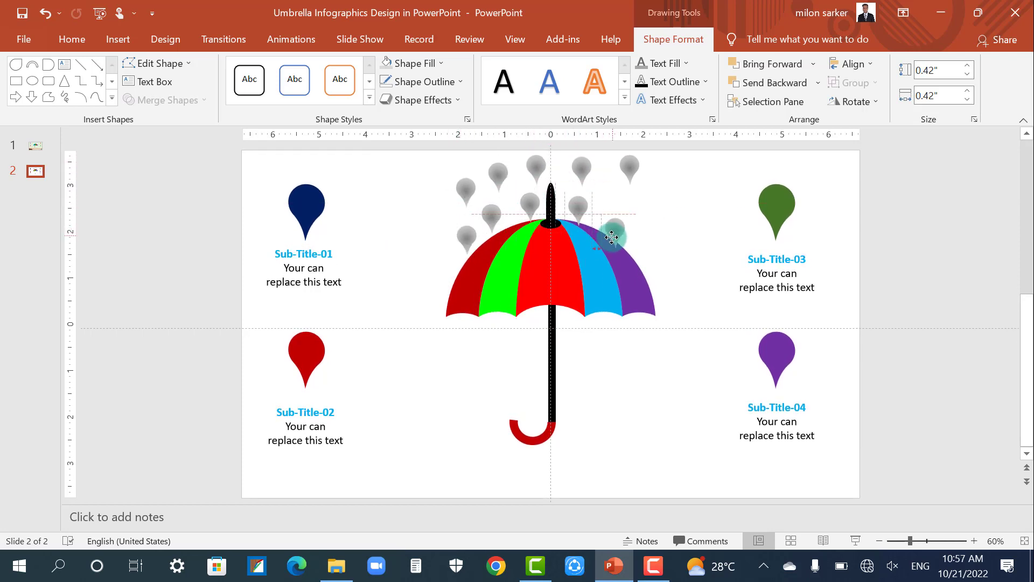
drag(629, 166, 608, 186)
mouse_move(501, 173)
mouse_down()
mouse_move(515, 171)
mouse_move(476, 192)
mouse_up()
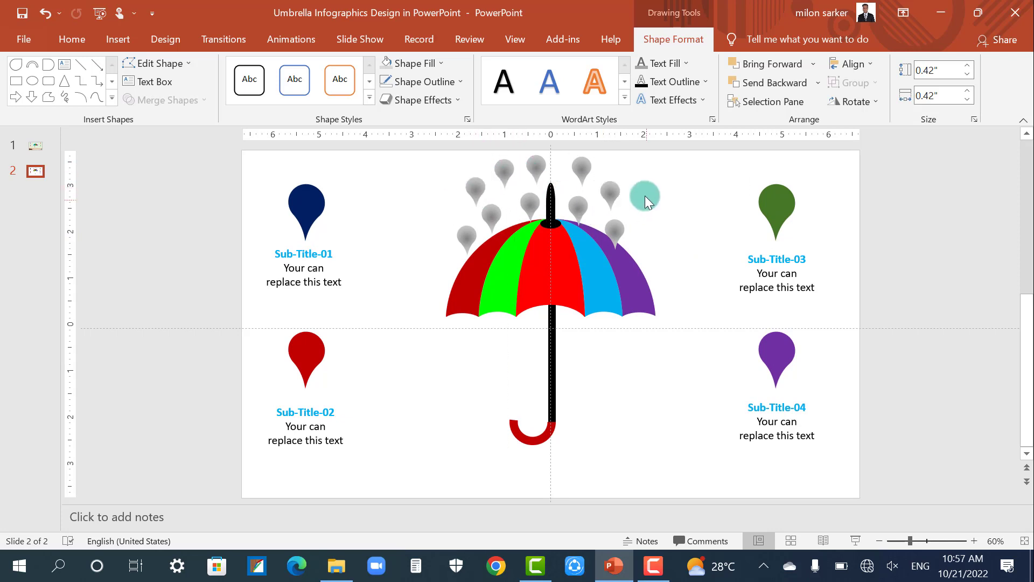
drag(409, 151, 679, 305)
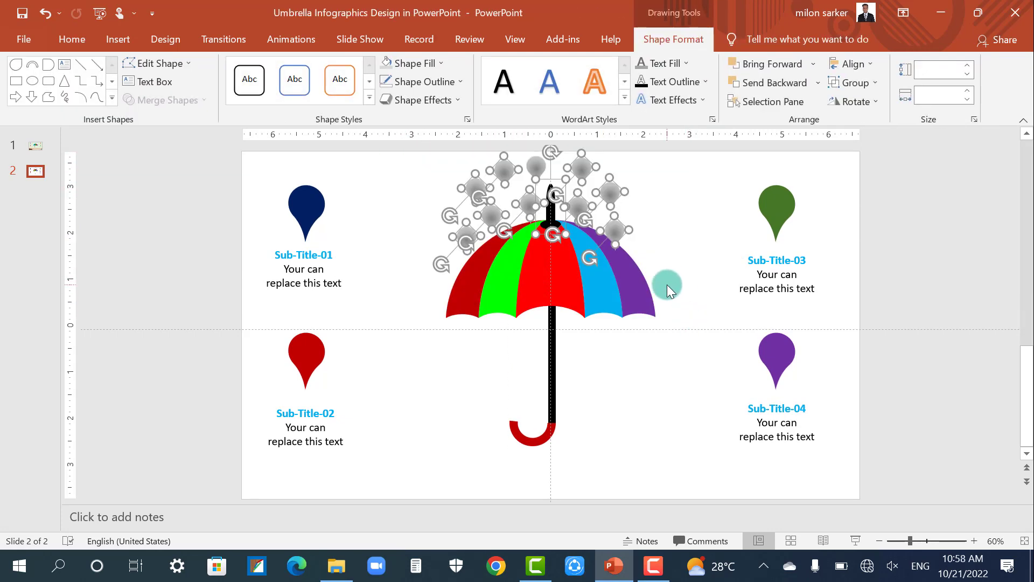
shift+click(553, 217)
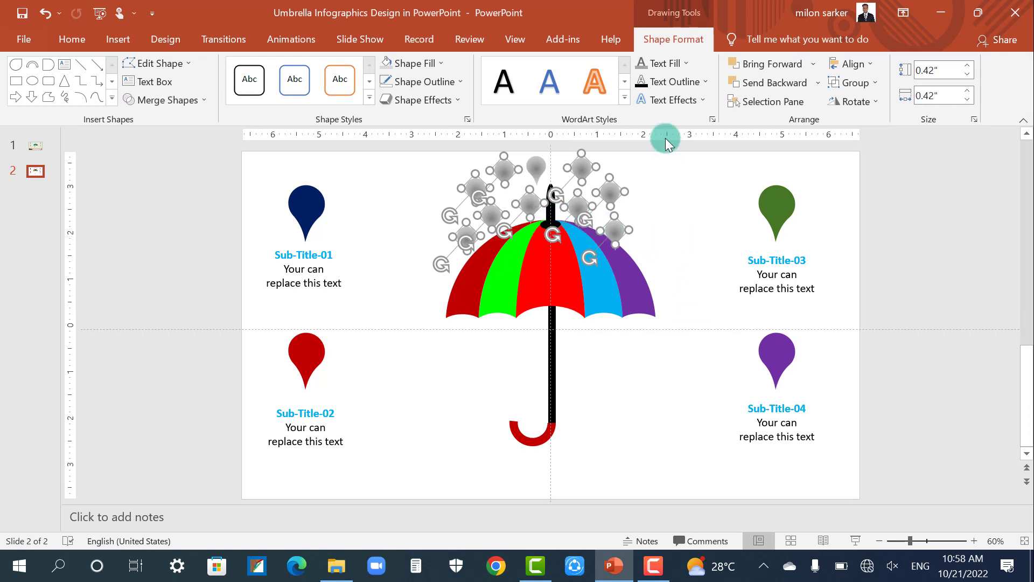
Apply the Fly In animation to a single grey raindrop
click(302, 44)
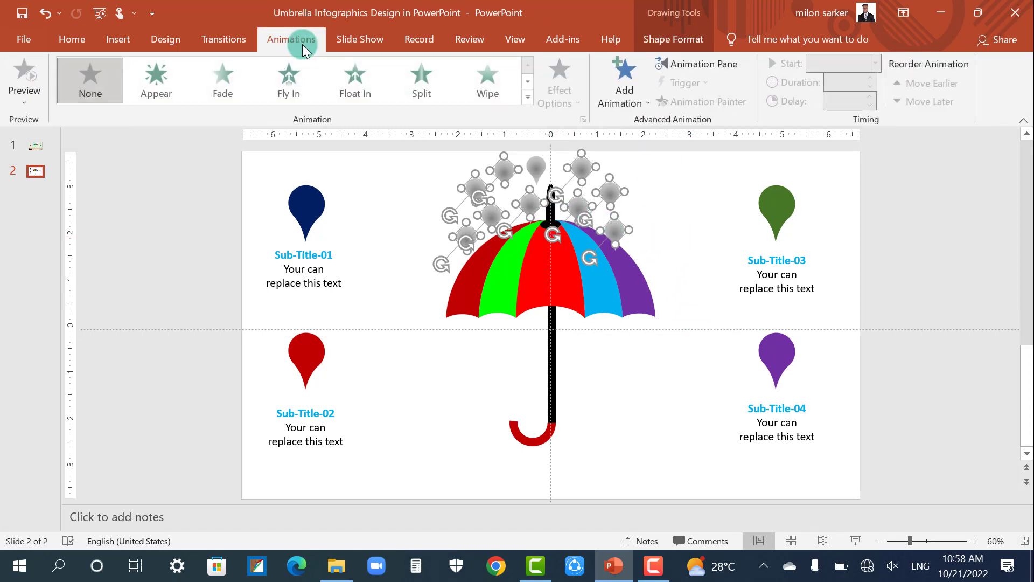
click(290, 80)
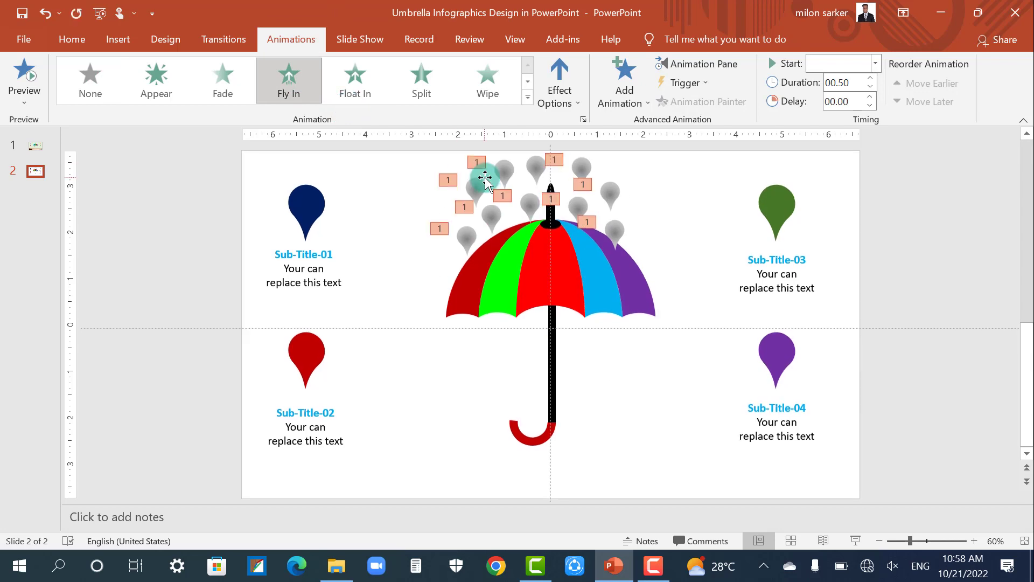
click(538, 170)
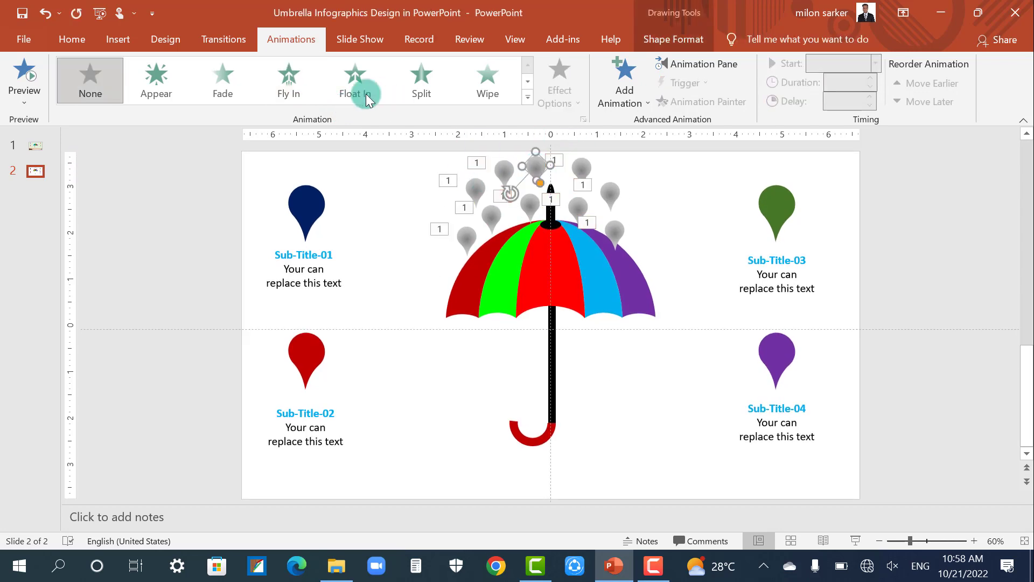
click(287, 87)
Reposition the small raindrops beside the umbrella tip
click(664, 202)
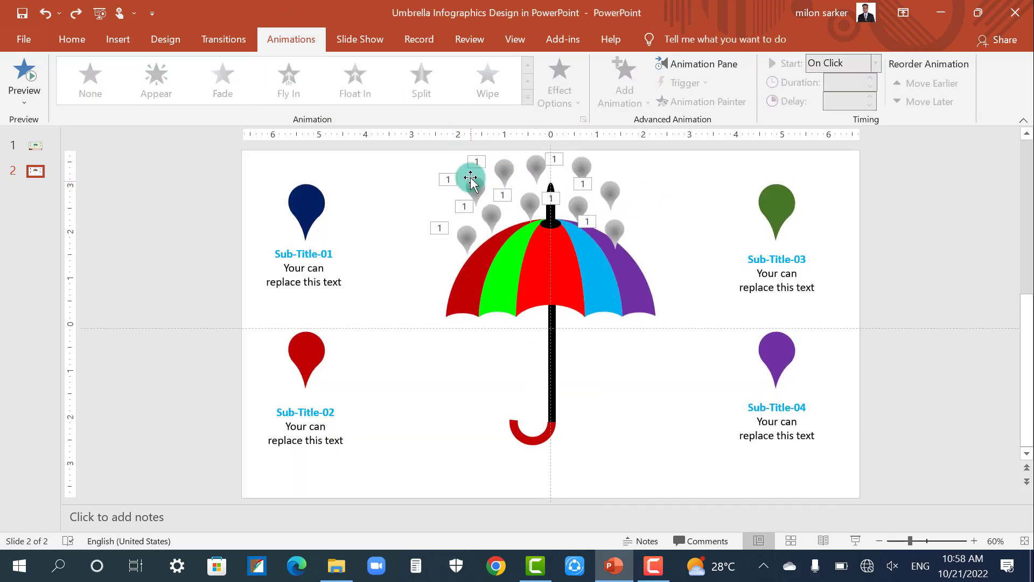
scroll(568, 215, down, 1)
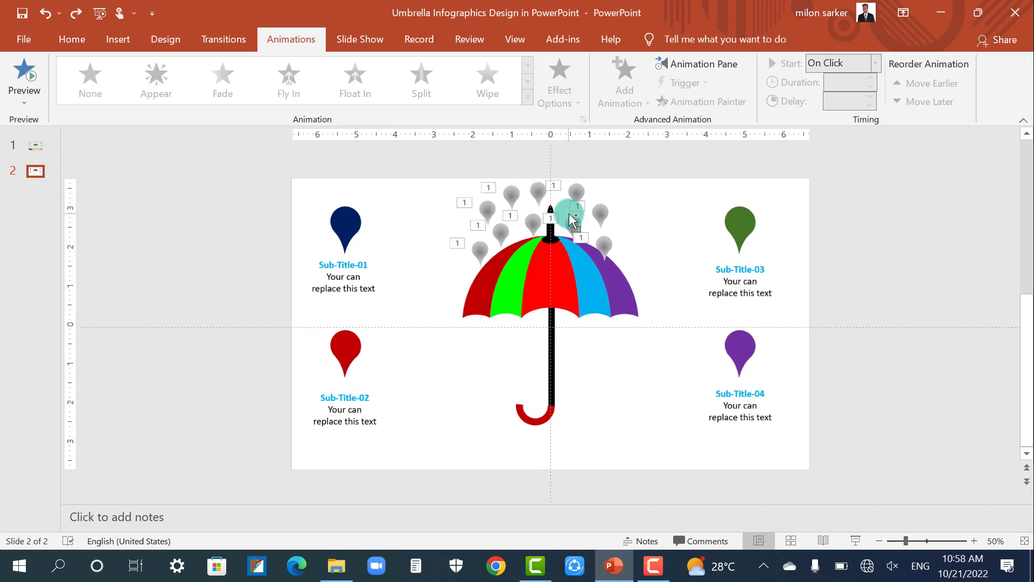
click(491, 190)
click(617, 200)
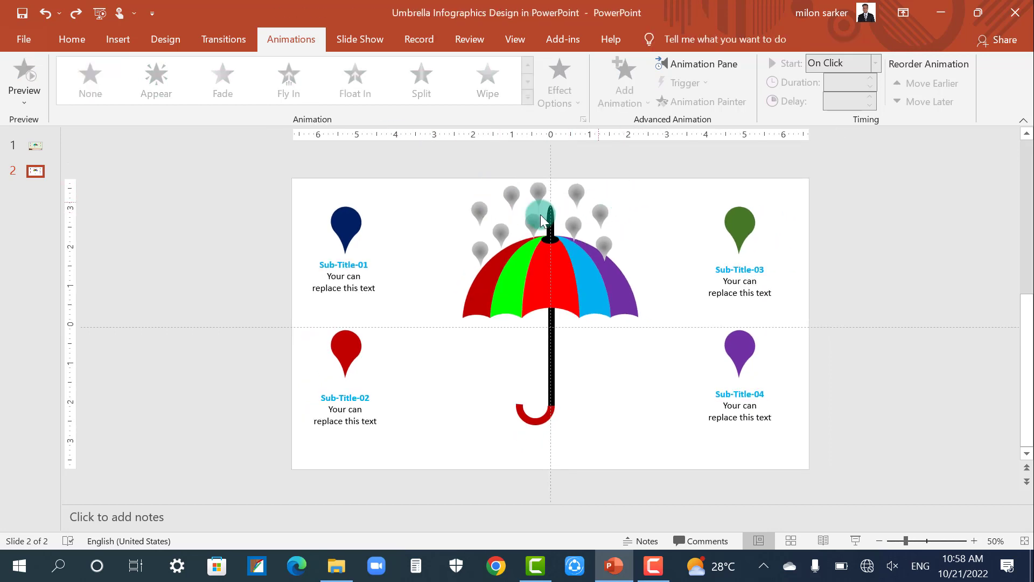
drag(482, 208, 494, 241)
click(620, 206)
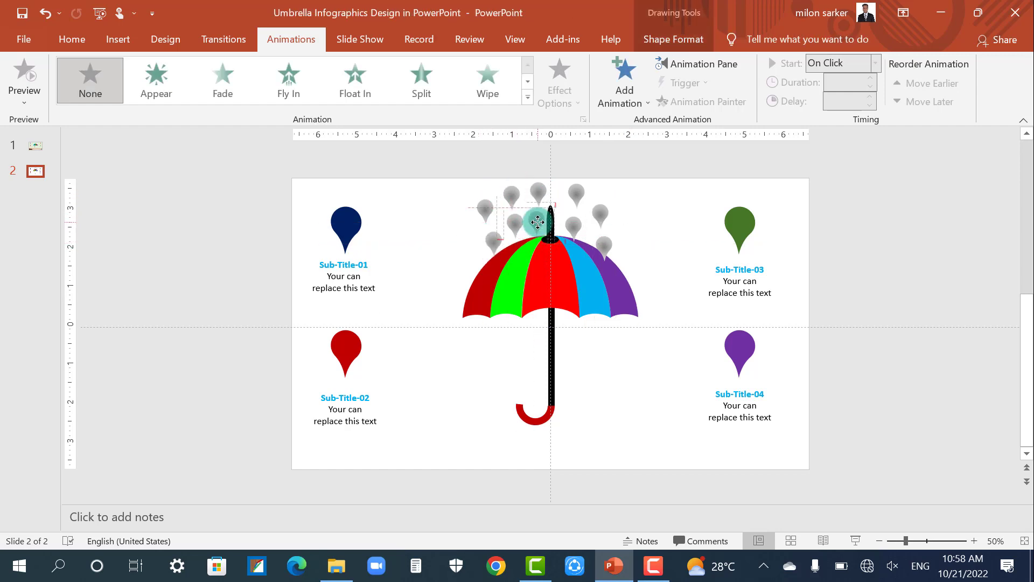
drag(574, 191, 547, 188)
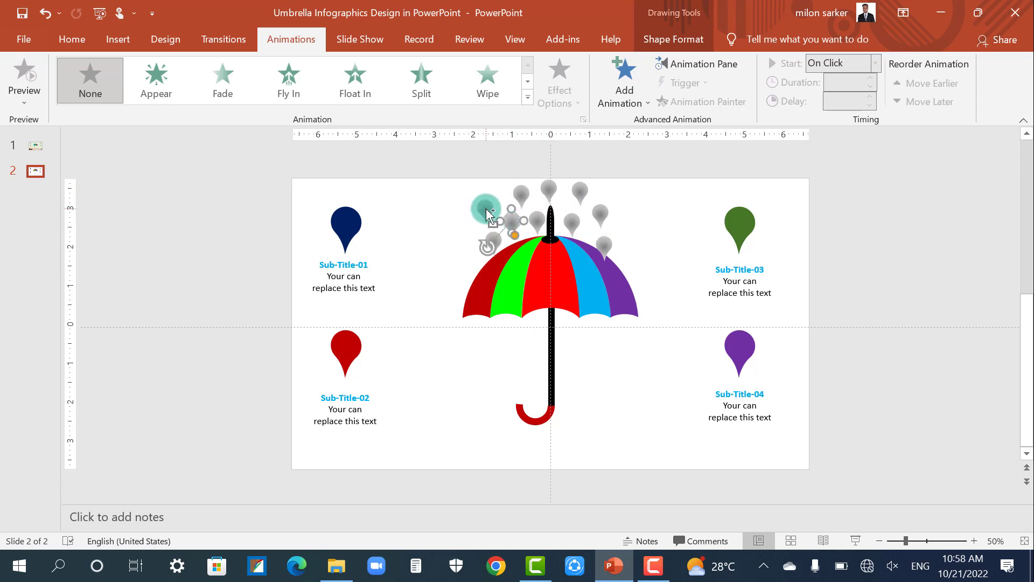
Give all grey raindrops a Fly In From Top animation and show the Animation Pane
drag(667, 148, 464, 302)
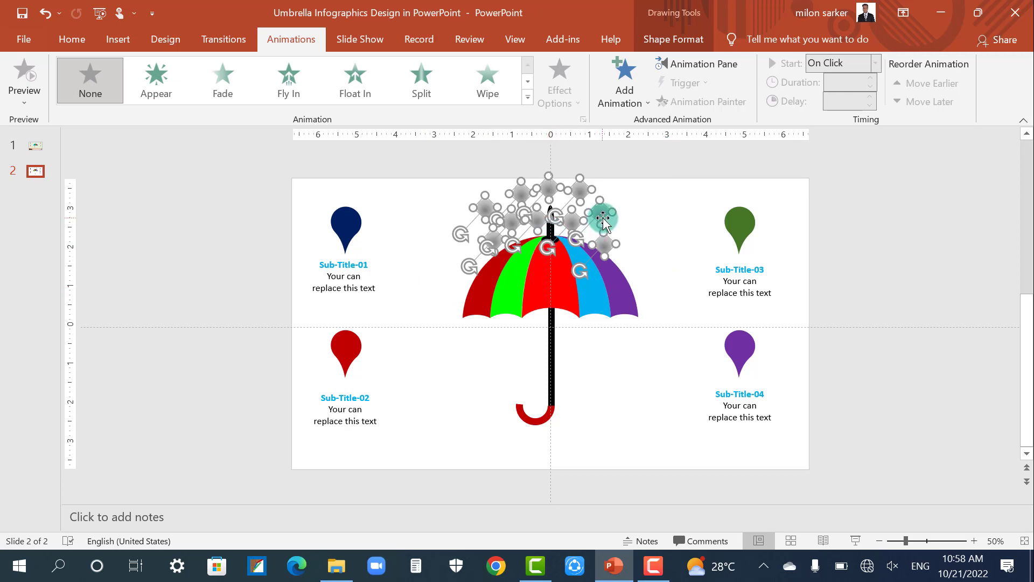
click(290, 86)
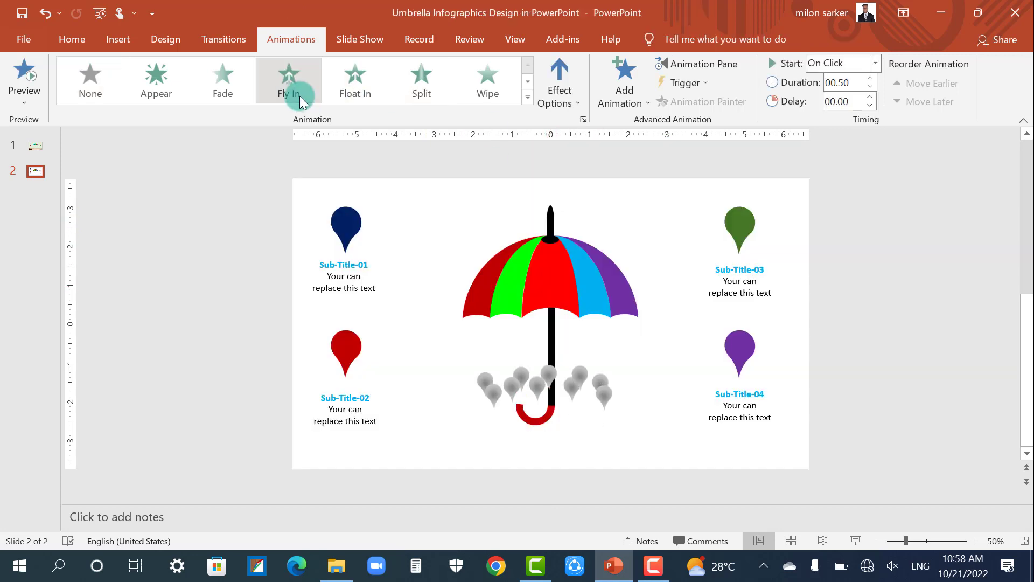
click(560, 110)
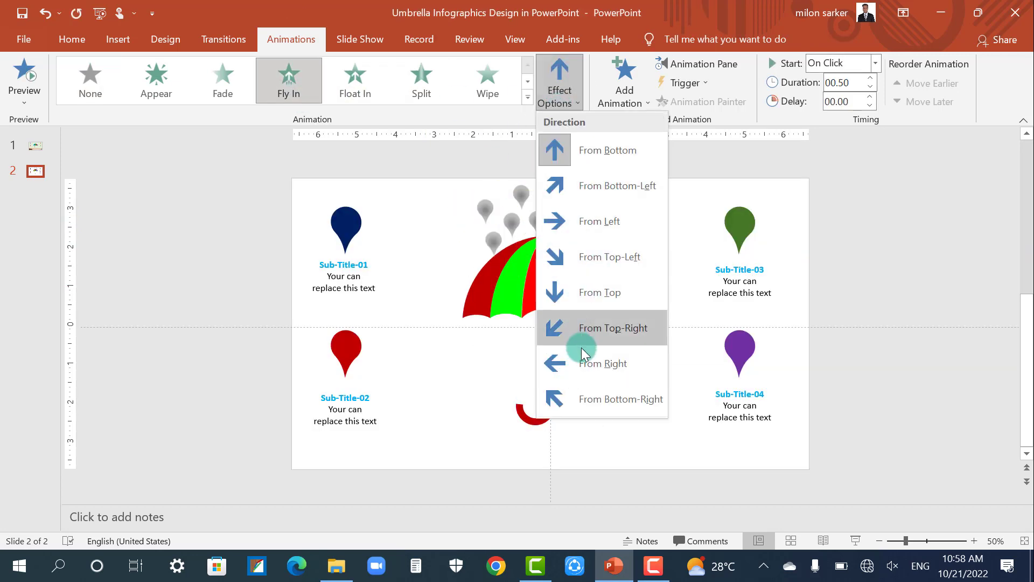
click(574, 300)
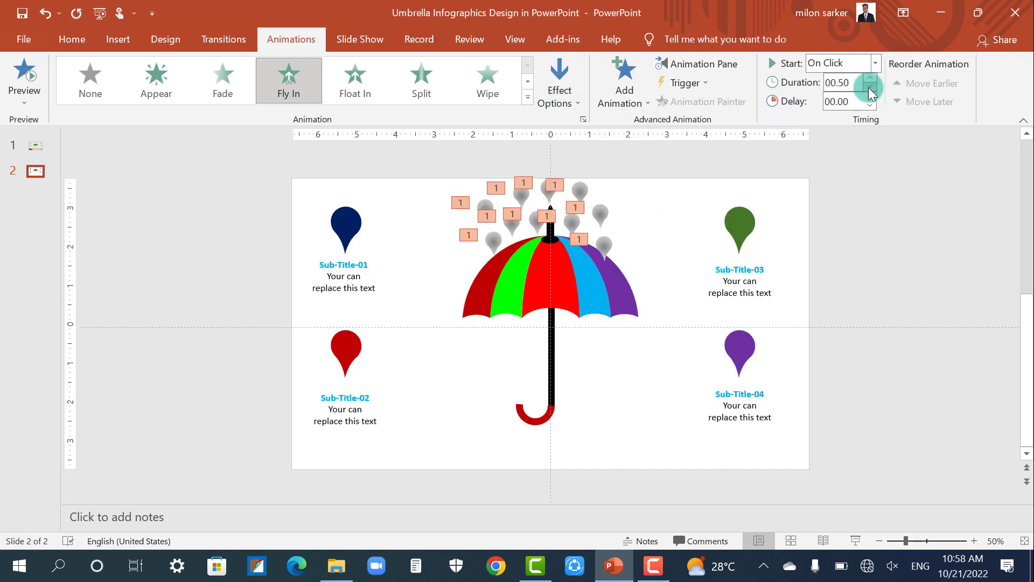
click(711, 64)
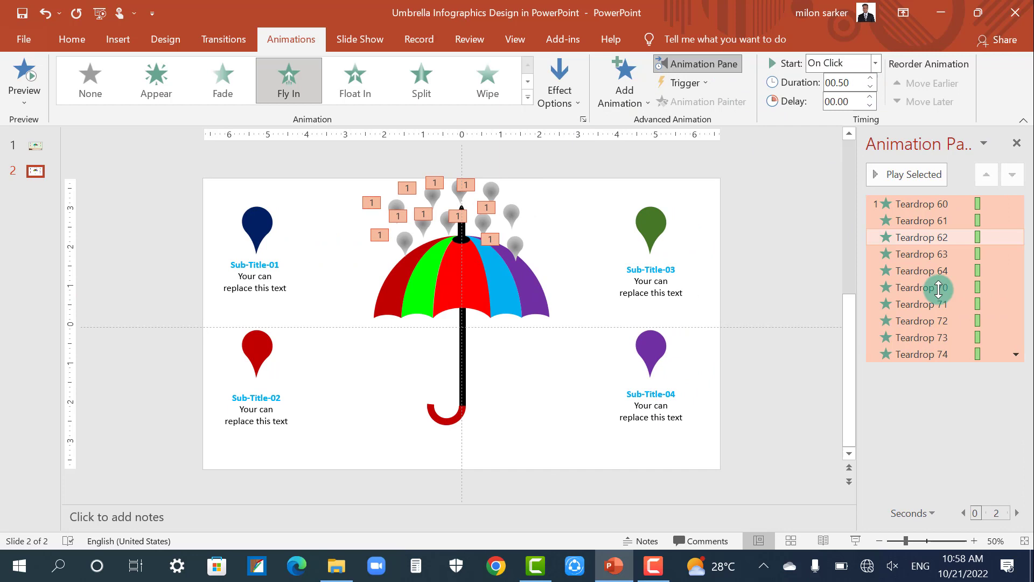
Set the teardrop animations to repeat Until End of Slide and lengthen their duration
click(1016, 355)
click(927, 451)
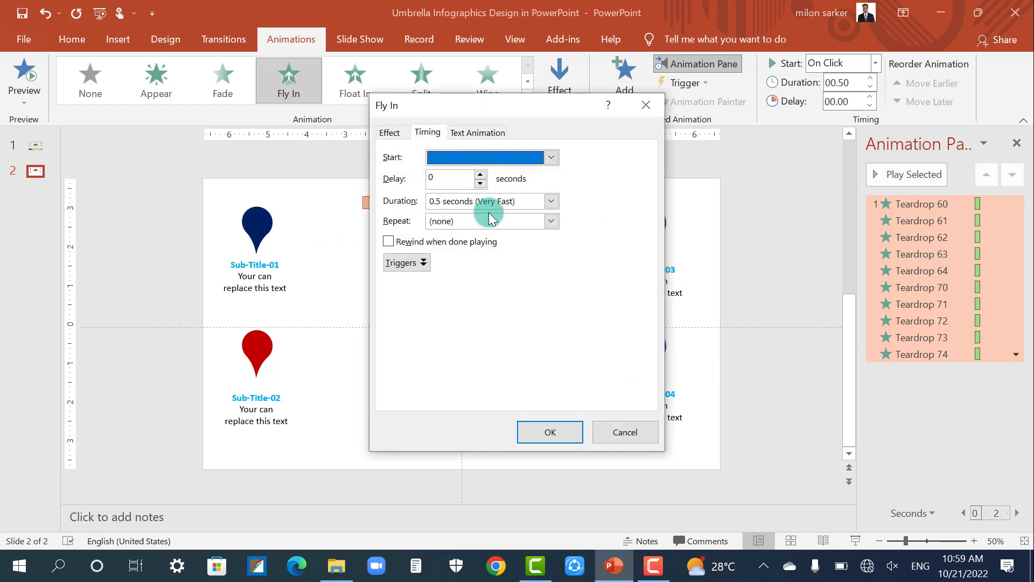
click(551, 221)
click(477, 315)
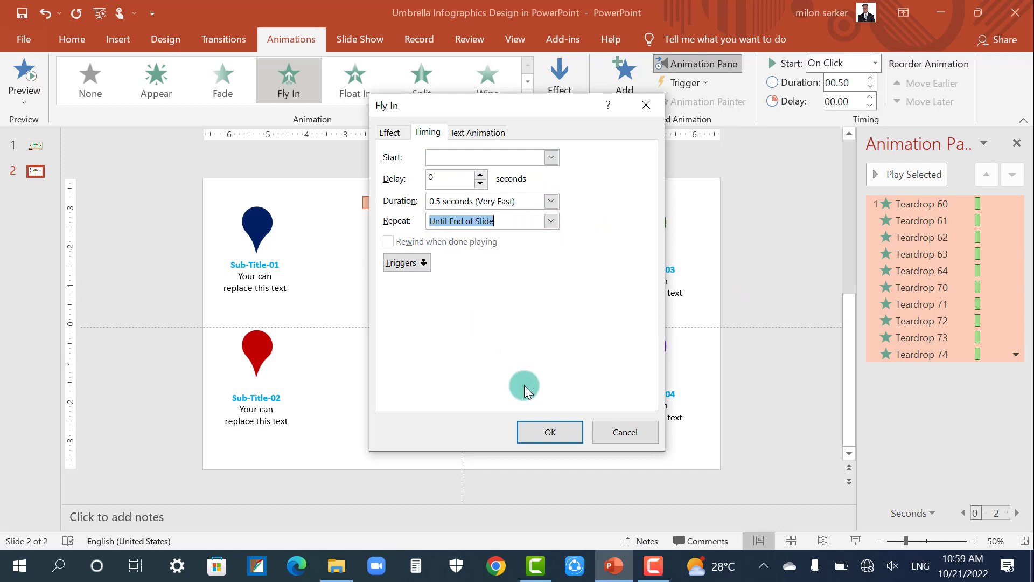
click(563, 434)
click(870, 78)
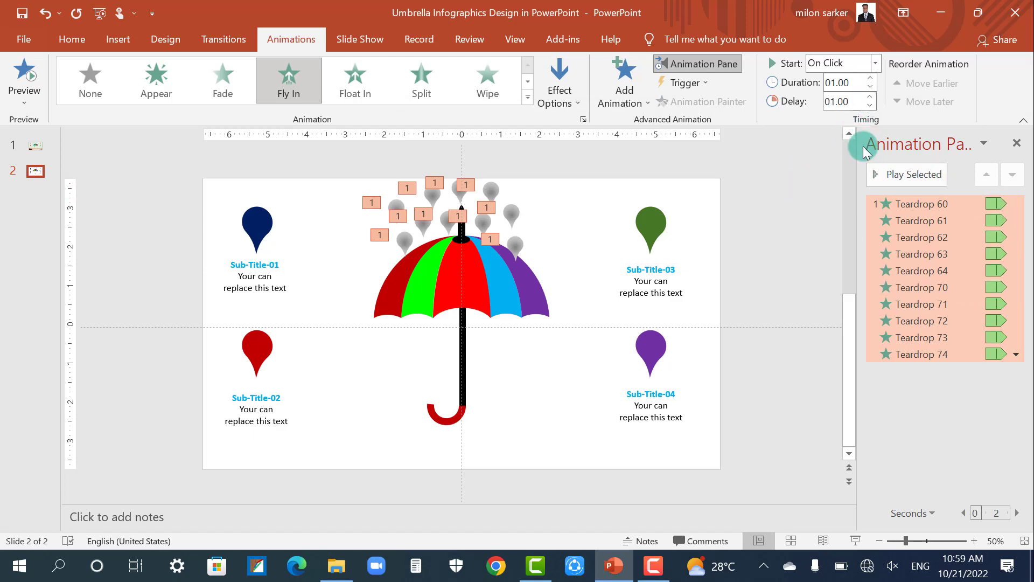
Stagger delays for Teardrops 62, 64, 71 and 73, such as 0.50, 0.75 and 1.00 seconds
click(534, 215)
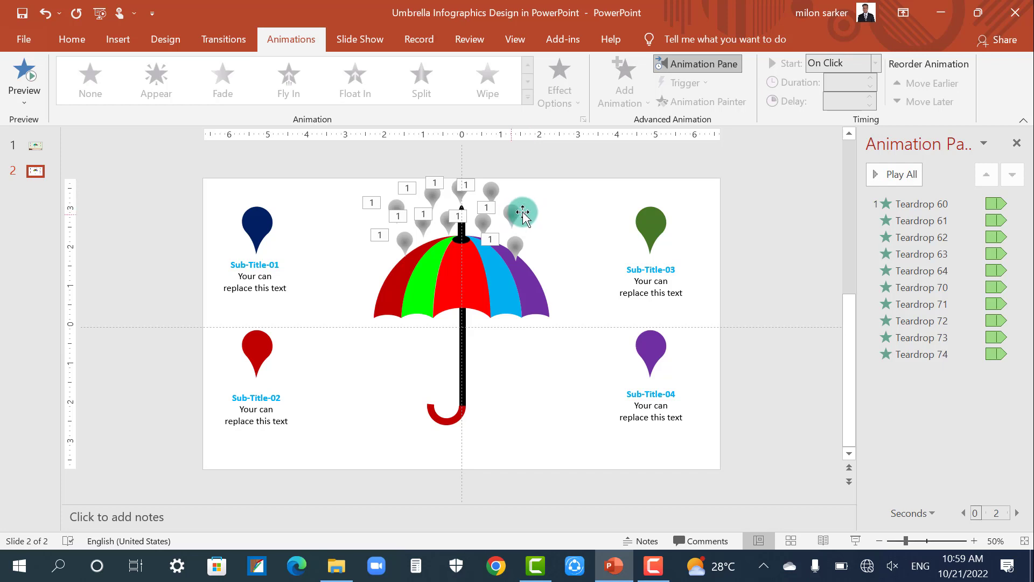
click(1000, 234)
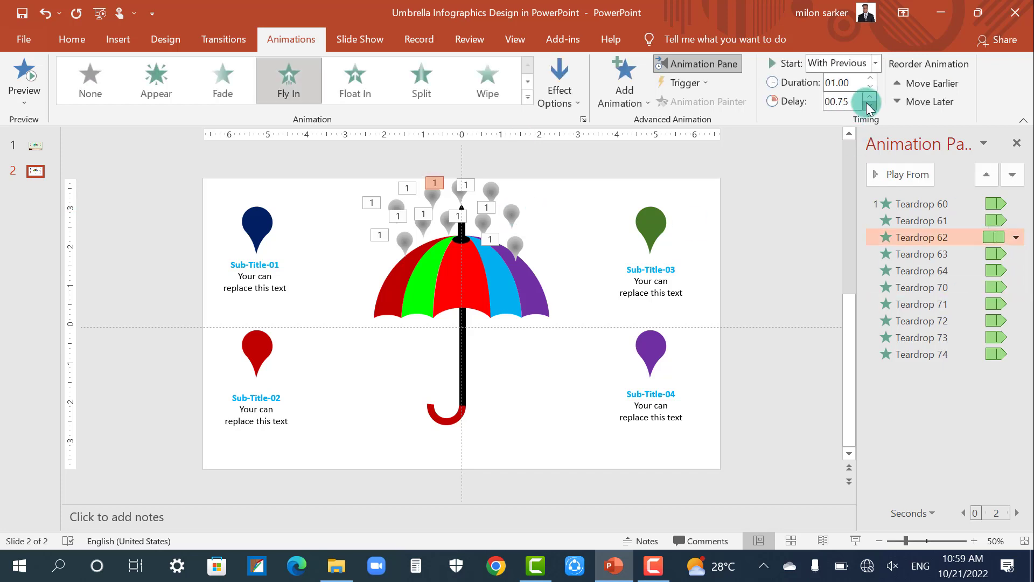
click(997, 275)
click(994, 304)
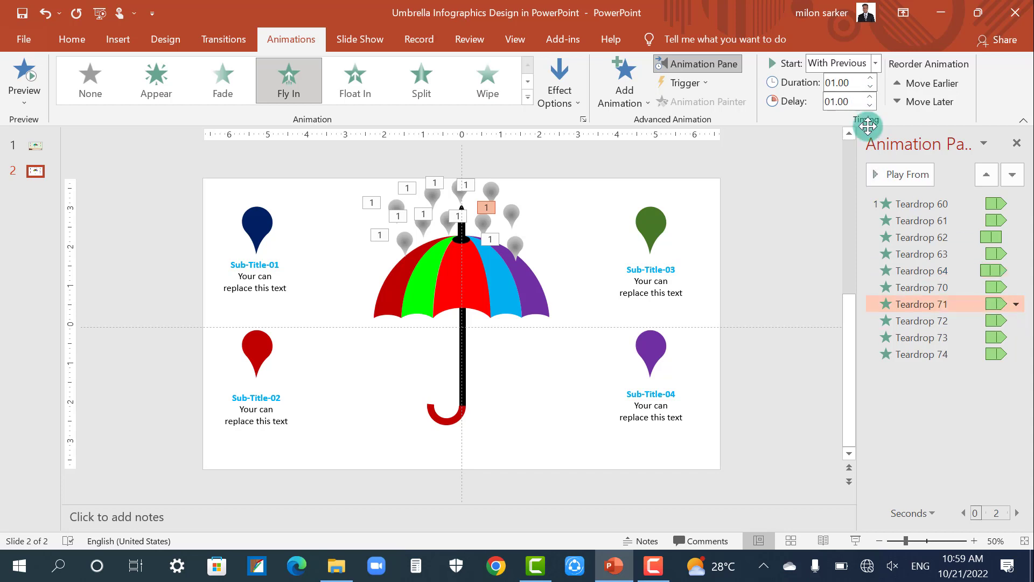
click(996, 338)
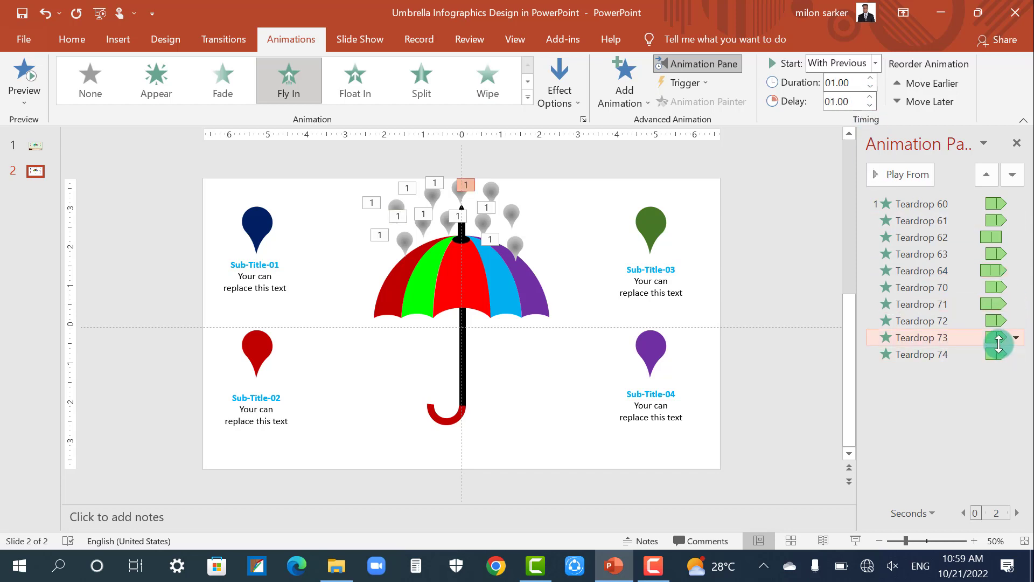
click(870, 106)
click(992, 304)
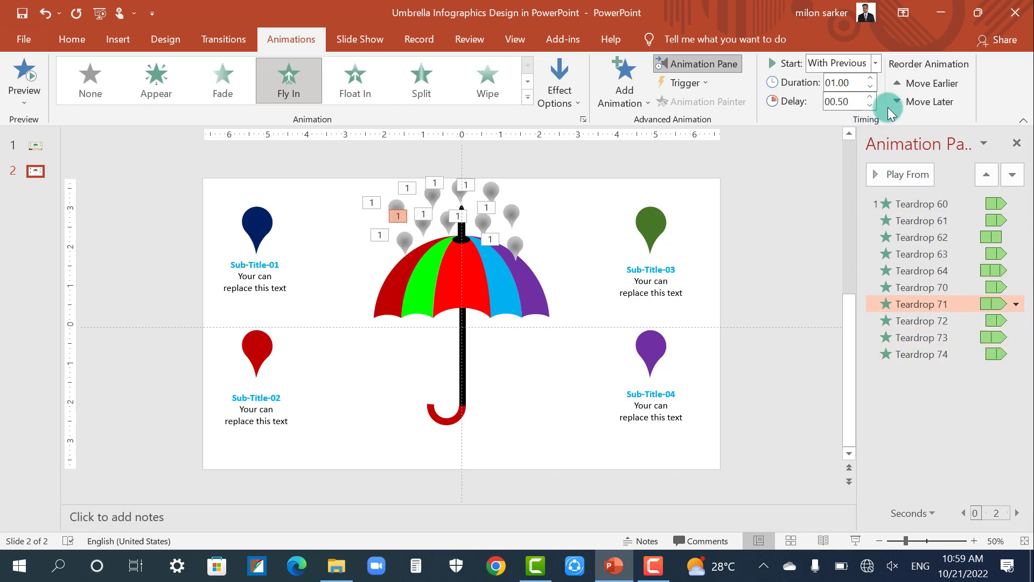
click(994, 337)
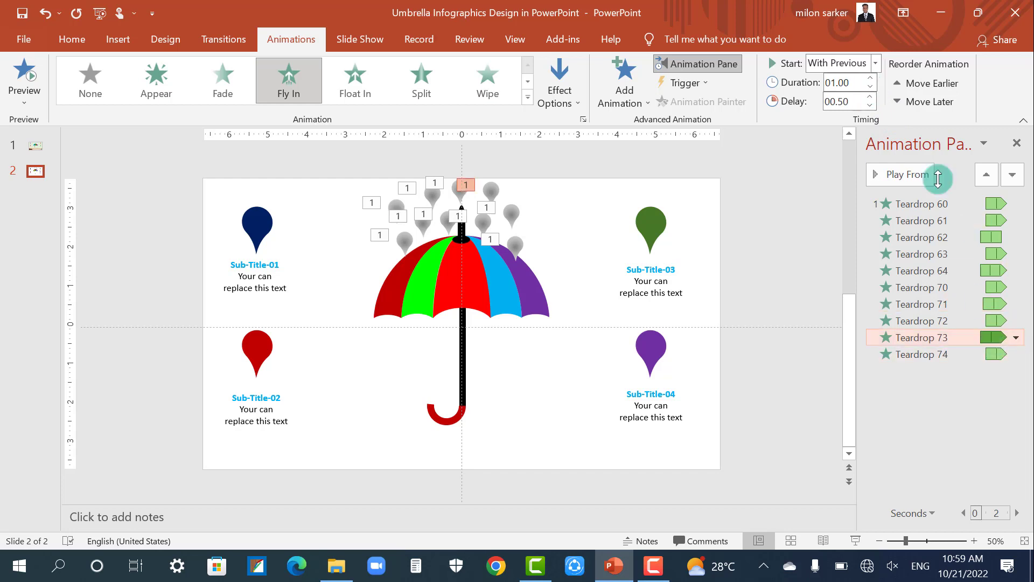